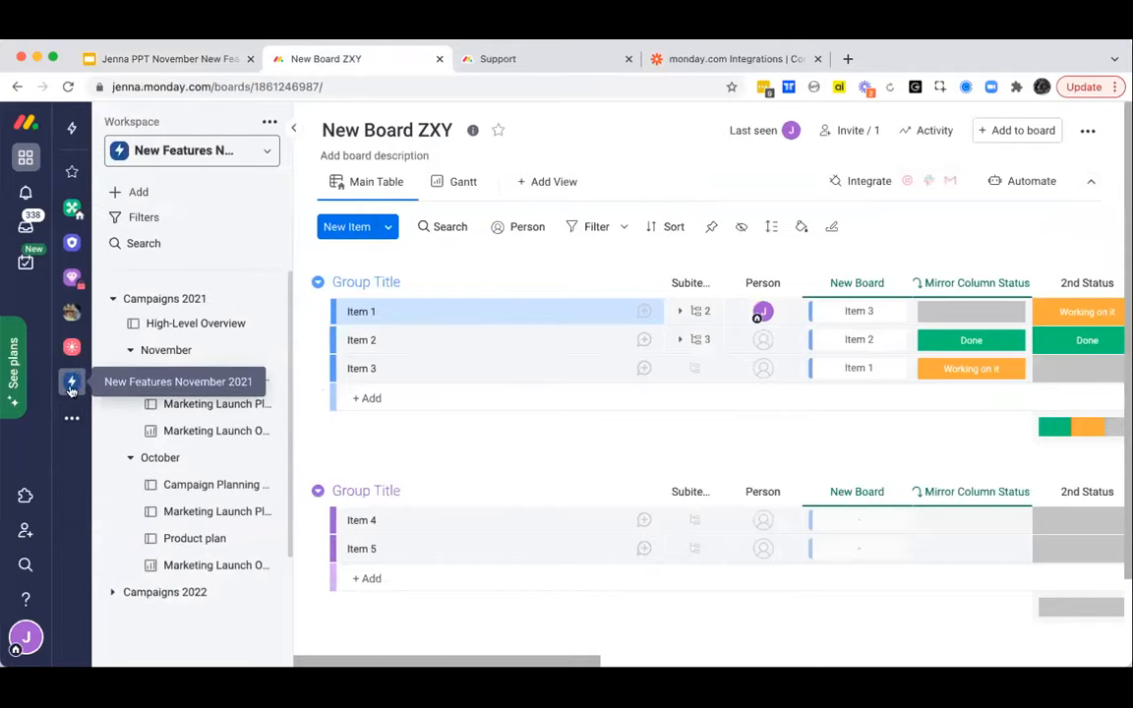
# - Search the template center for "product market" and add the Product marketing launch template to the New Features November 2021 workspace
pyautogui.click(197, 323)
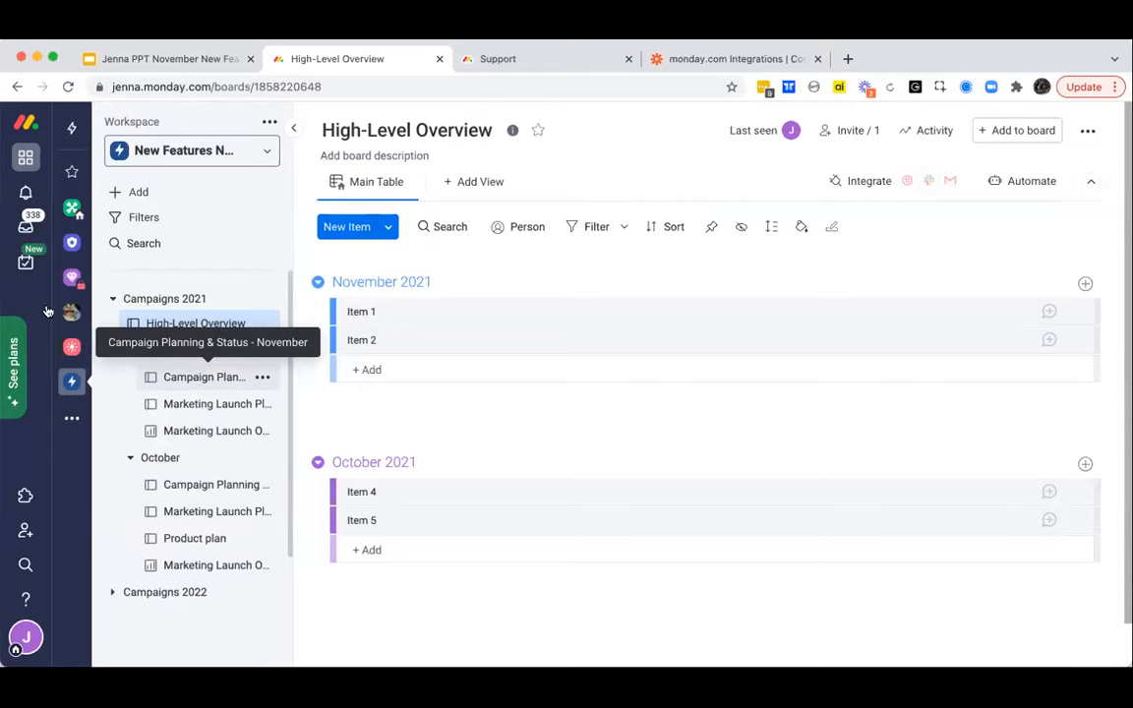
pyautogui.click(147, 193)
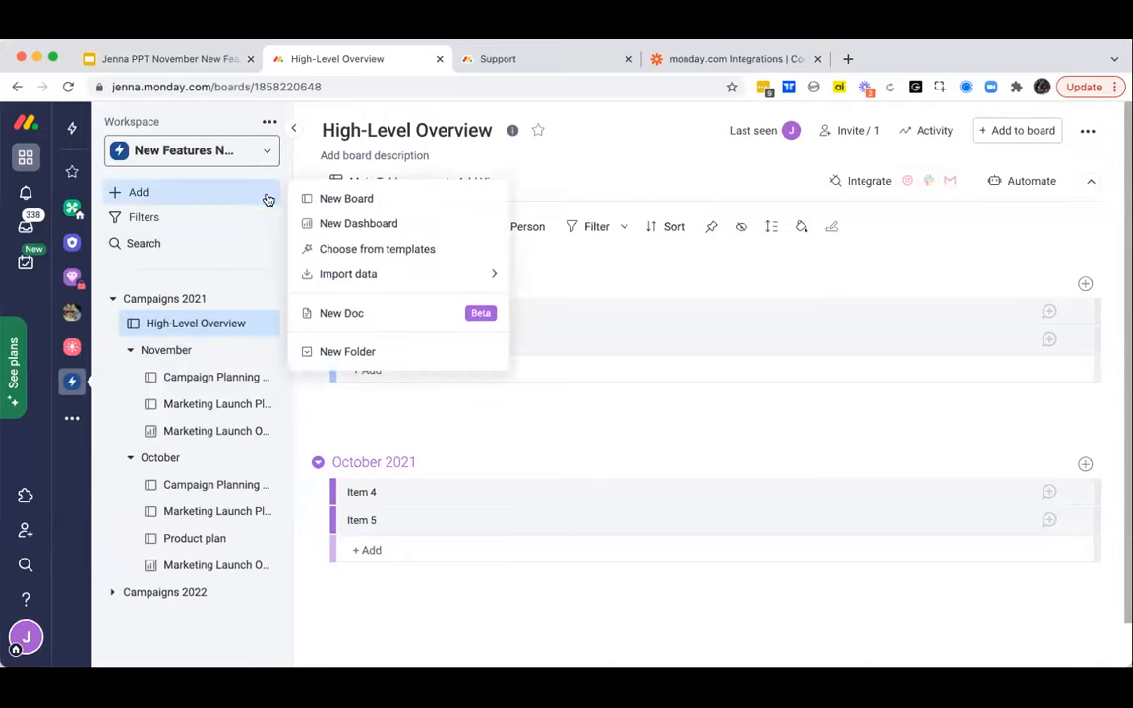
pyautogui.click(374, 252)
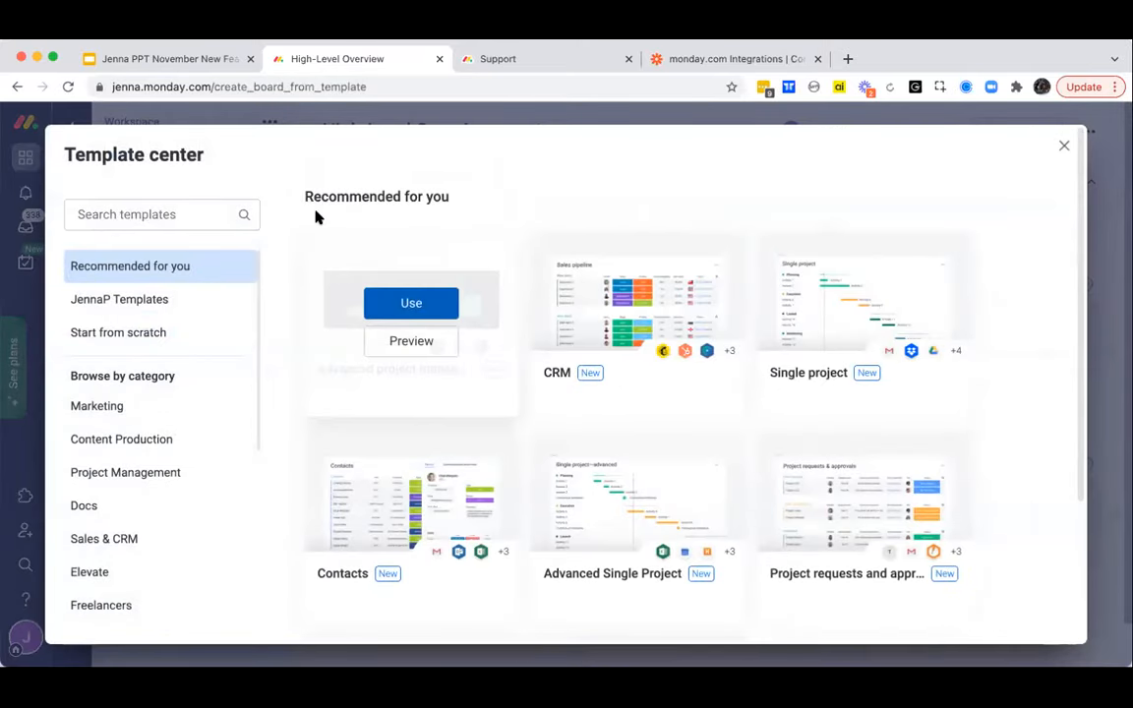
pyautogui.click(153, 214)
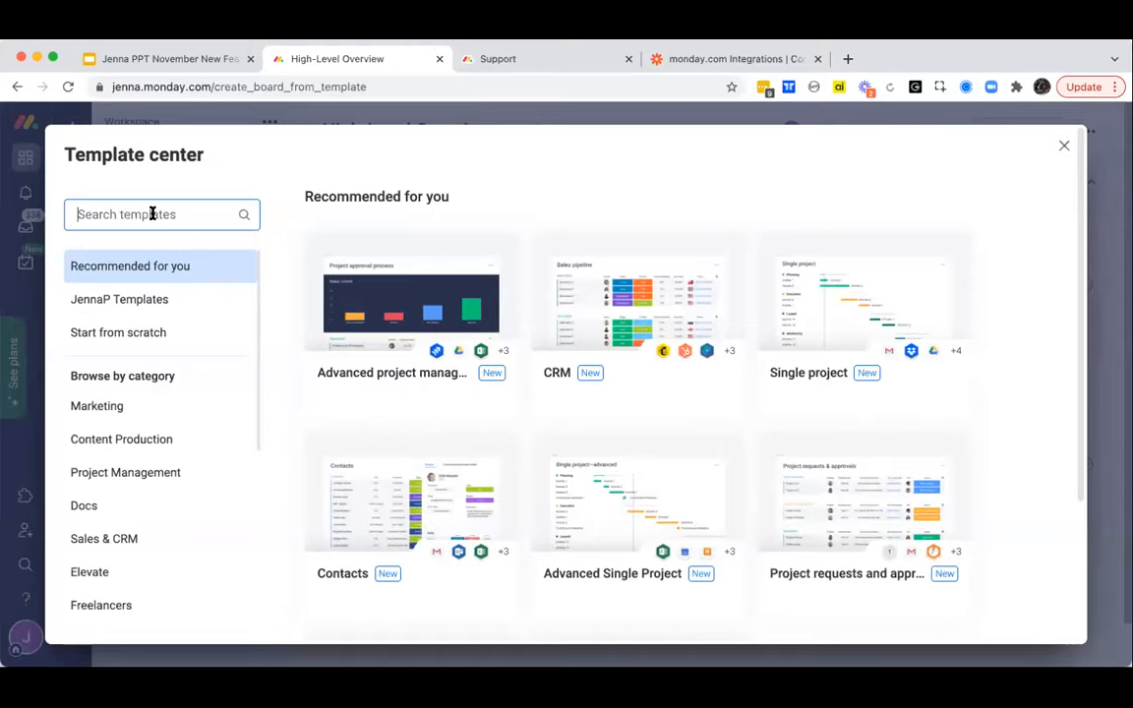
pyautogui.write('product')
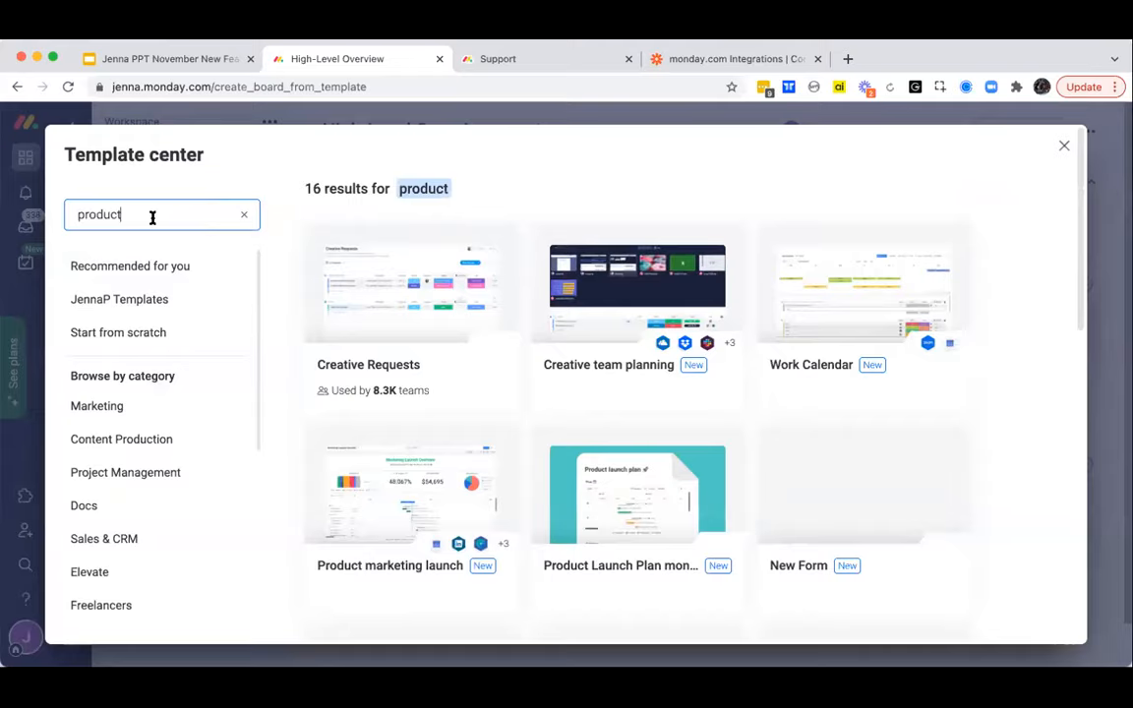
pyautogui.write(' market')
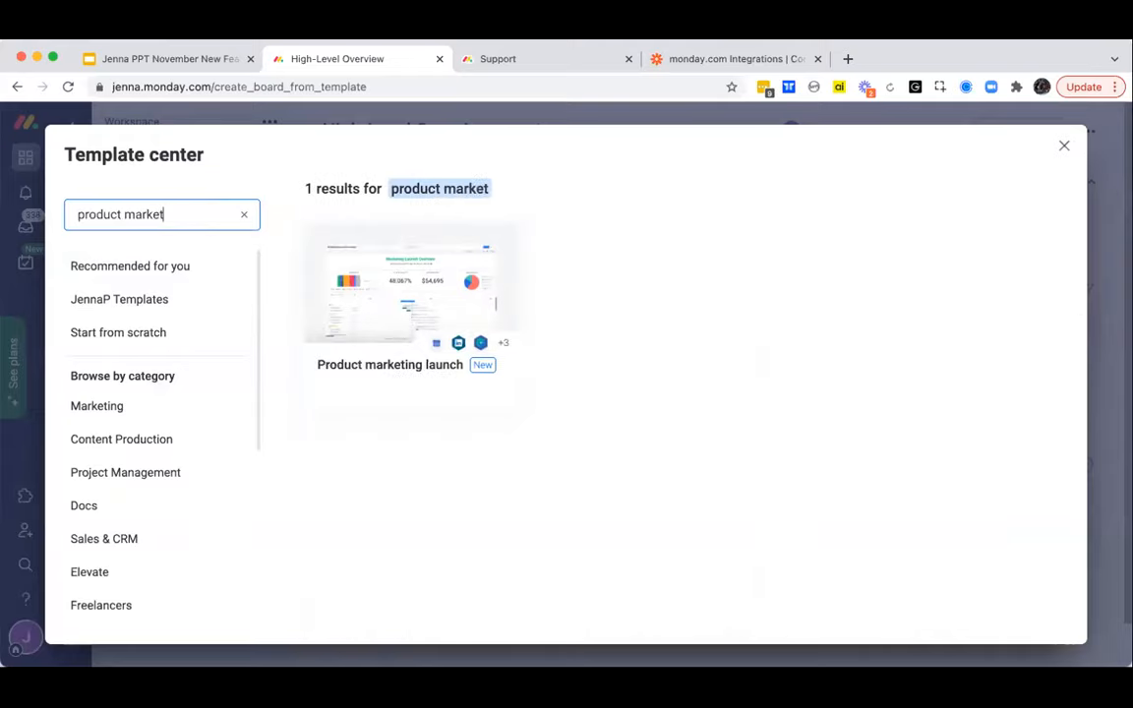
pyautogui.moveTo(418, 299)
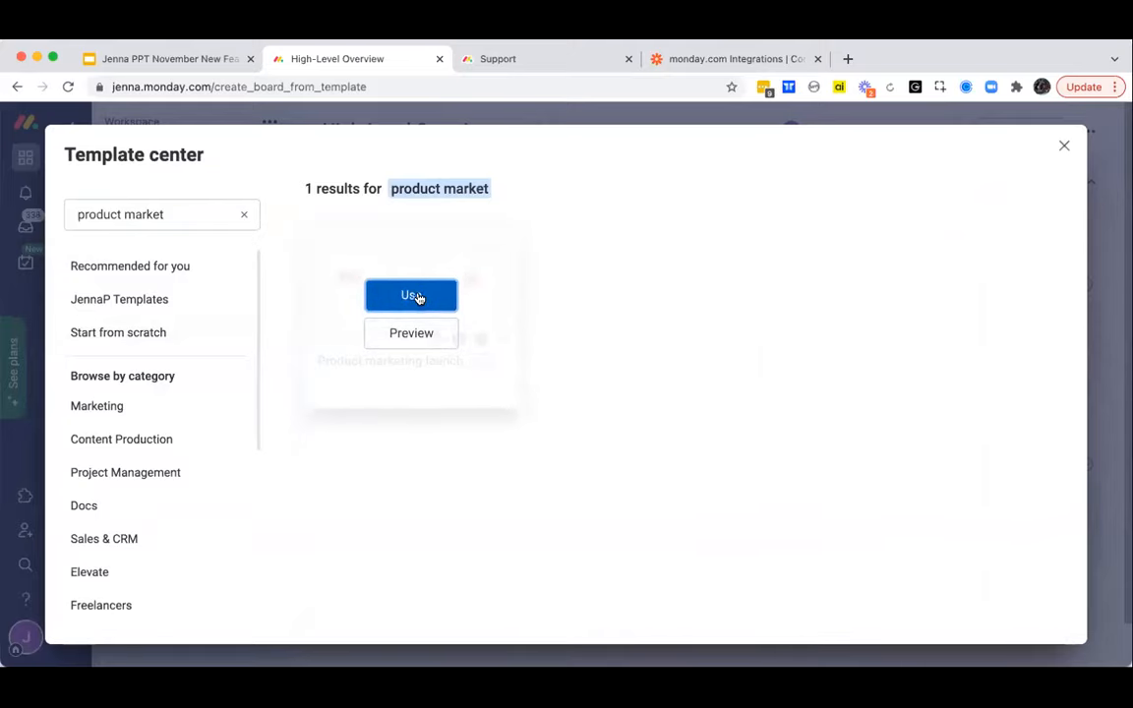
pyautogui.click(418, 299)
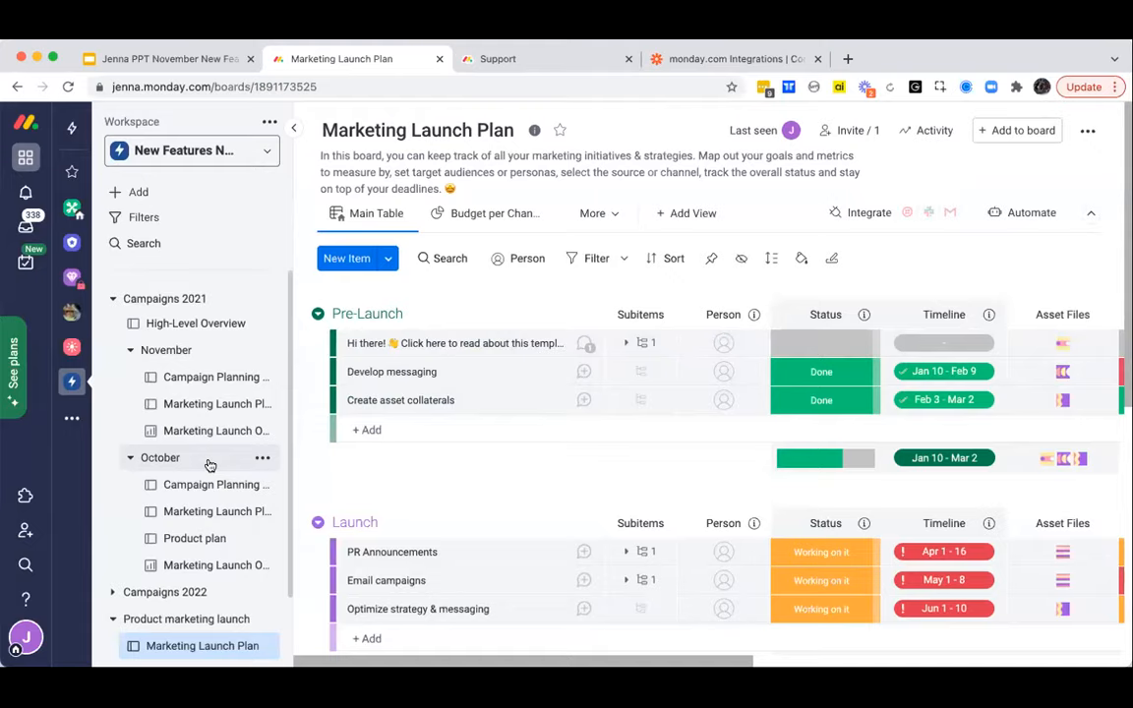
# - Examine the workspace's folder structure and the list of available workspaces, collapsing and re-expanding the November and Campaigns 2021 folders
pyautogui.scroll(-1, 210, 465)
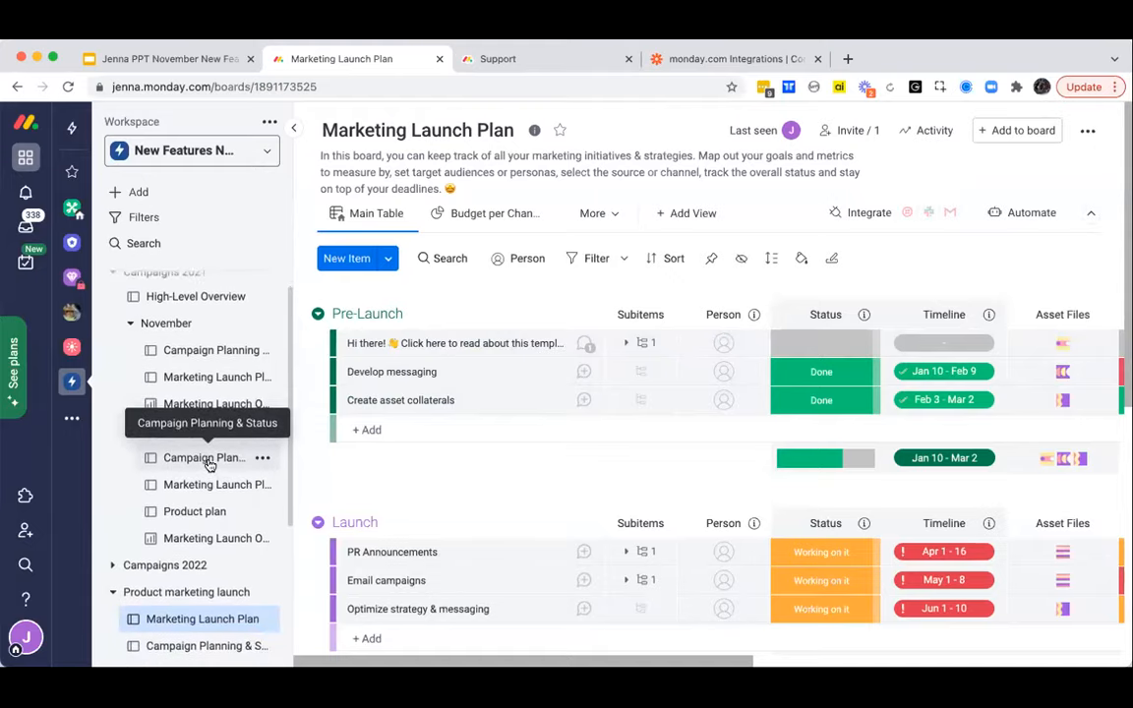
pyautogui.scroll(1, 209, 465)
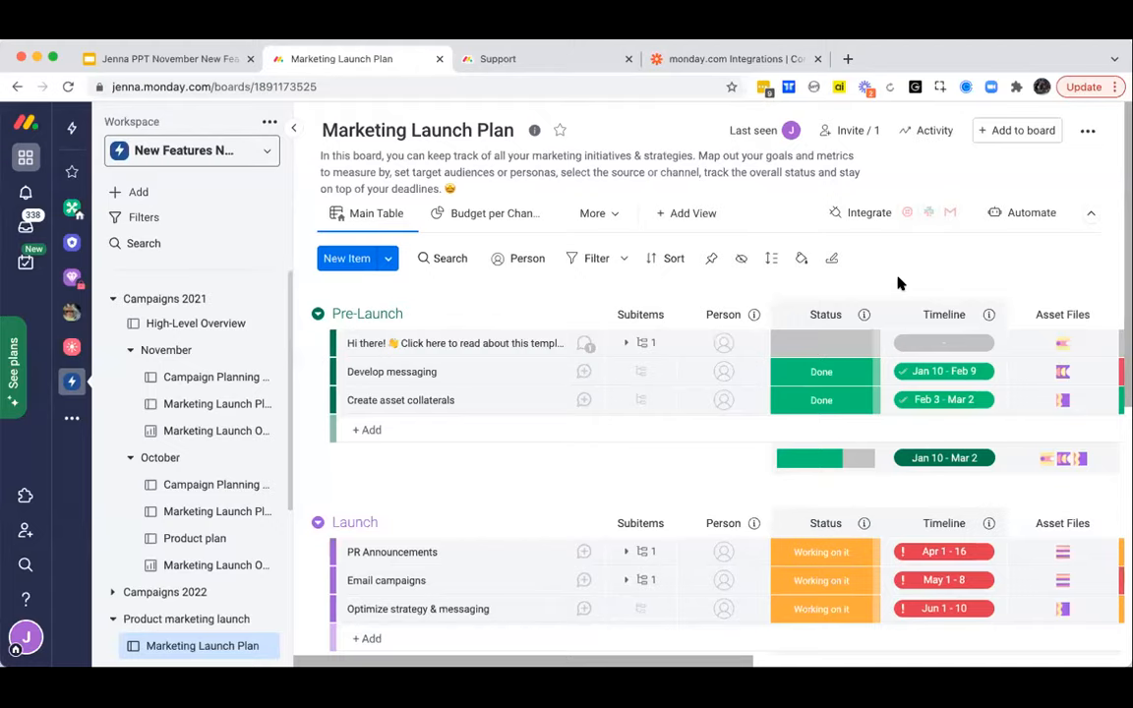
pyautogui.click(251, 154)
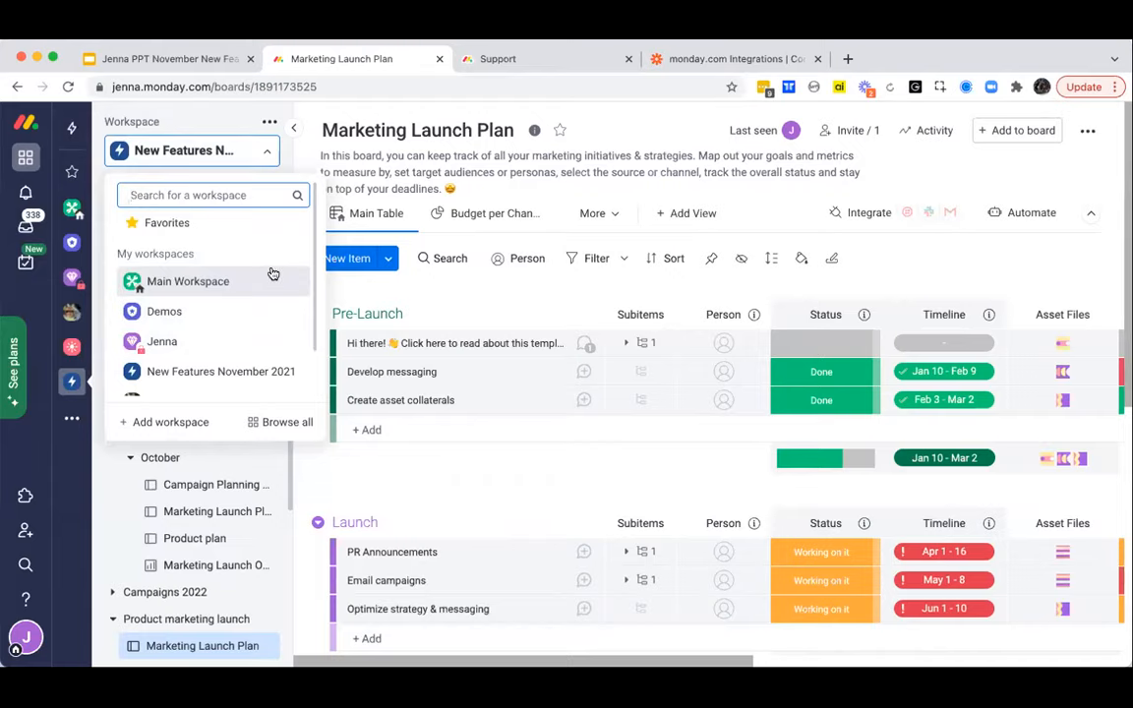
pyautogui.click(223, 153)
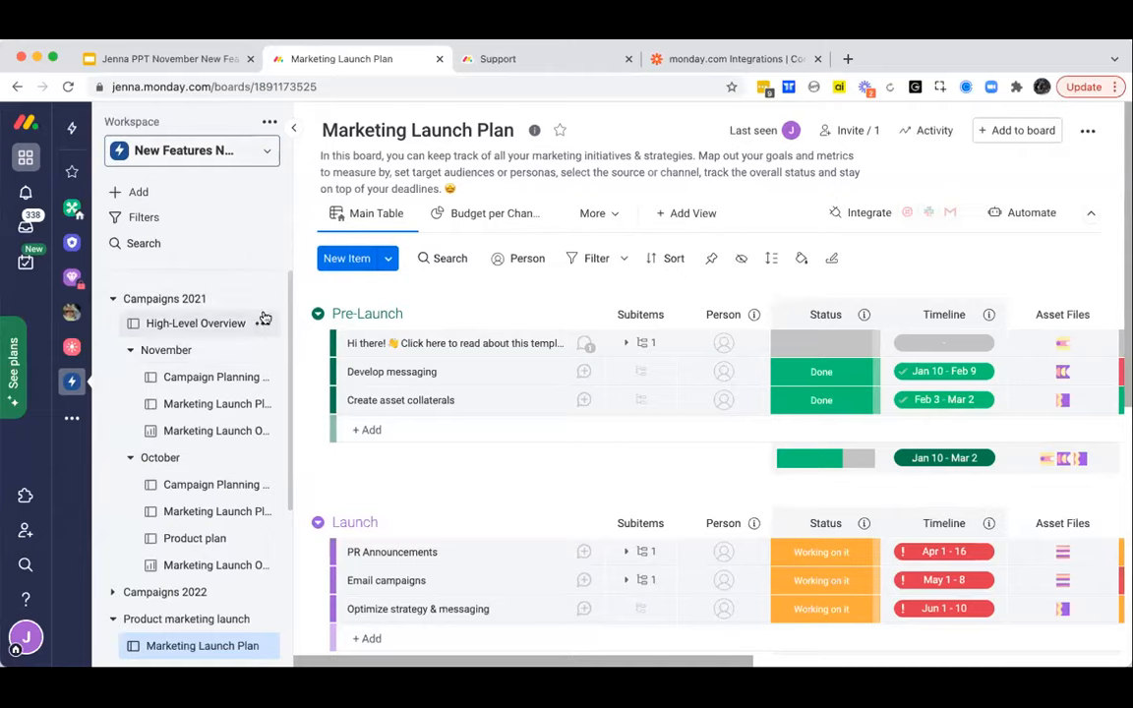
pyautogui.click(181, 351)
pyautogui.click(181, 350)
pyautogui.click(182, 298)
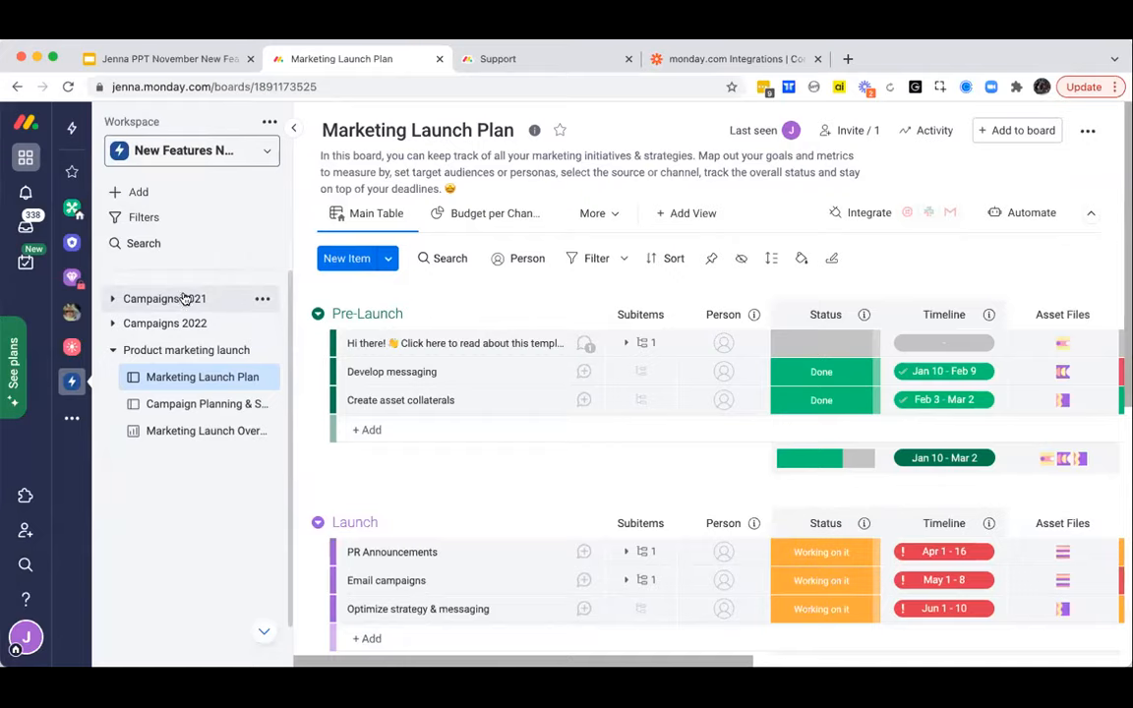
pyautogui.click(182, 298)
# - Create a new top-level folder in the workspace and enter Campaigns 2023 as its name
pyautogui.click(210, 192)
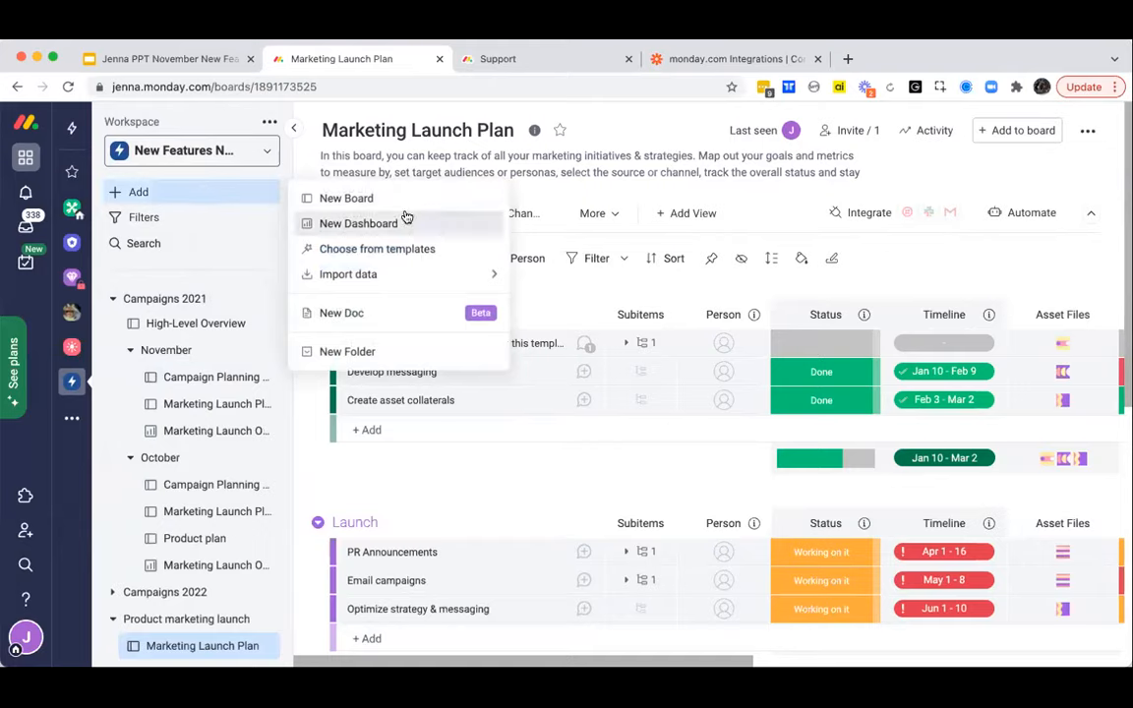
pyautogui.click(346, 351)
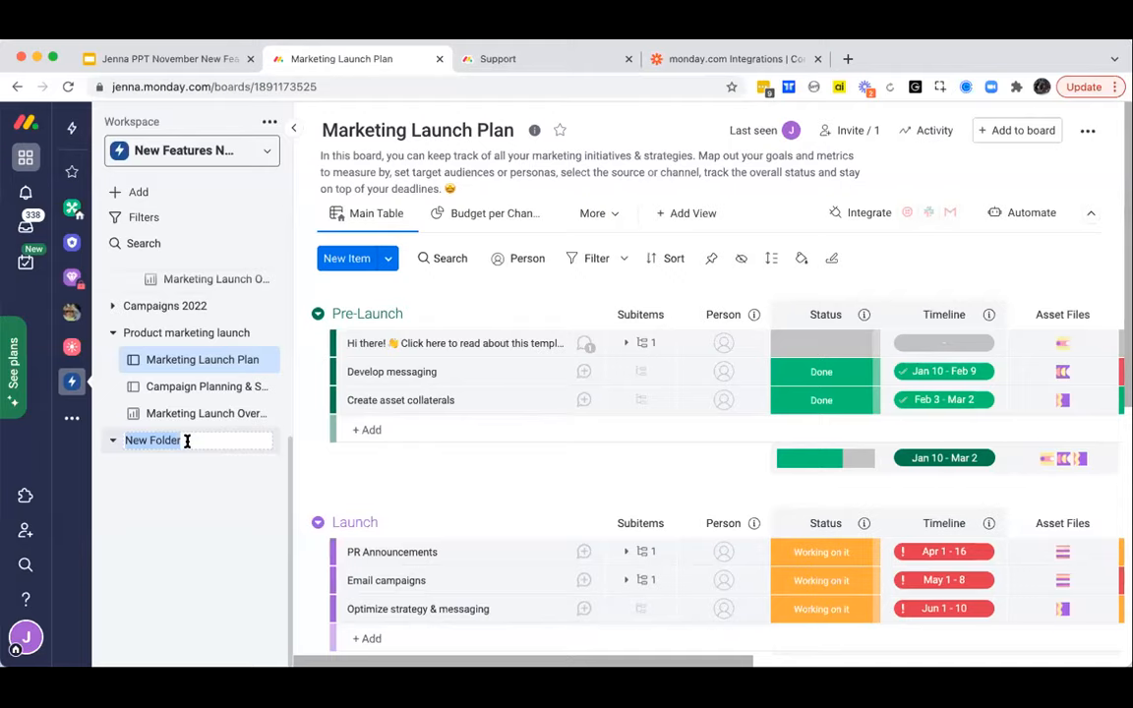
pyautogui.write('Campaigns 2023')
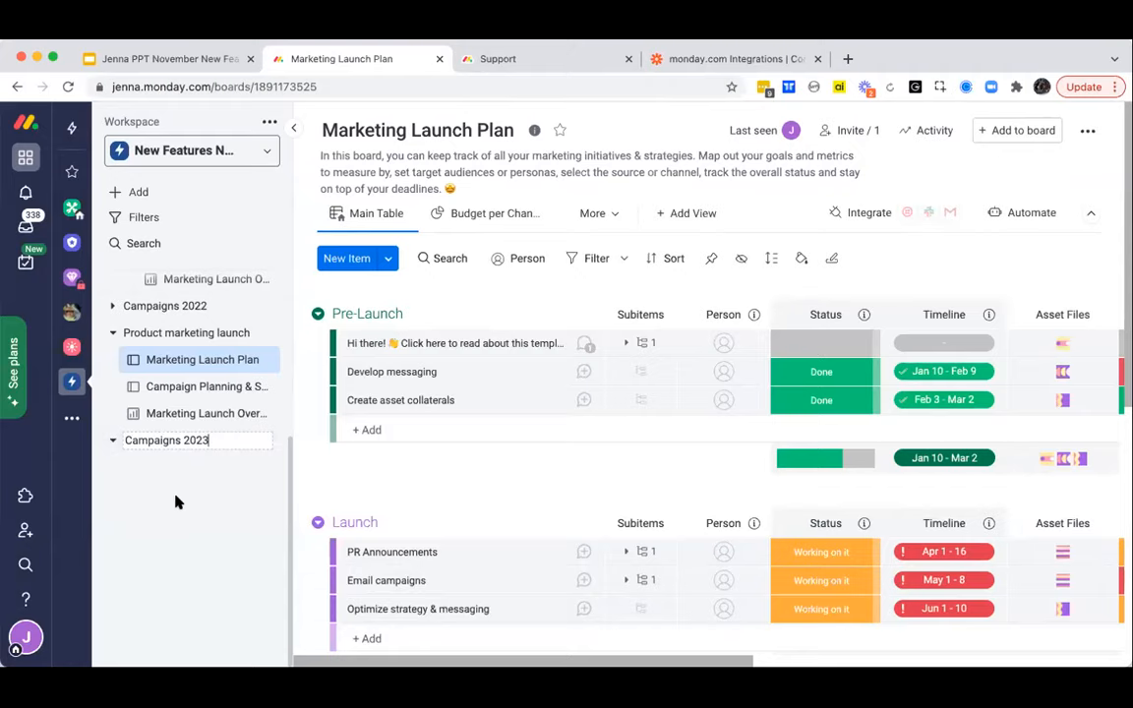
# - Create a subfolder named December inside the Campaigns 2021 folder
pyautogui.scroll(1, 177, 500)
pyautogui.scroll(5, 177, 499)
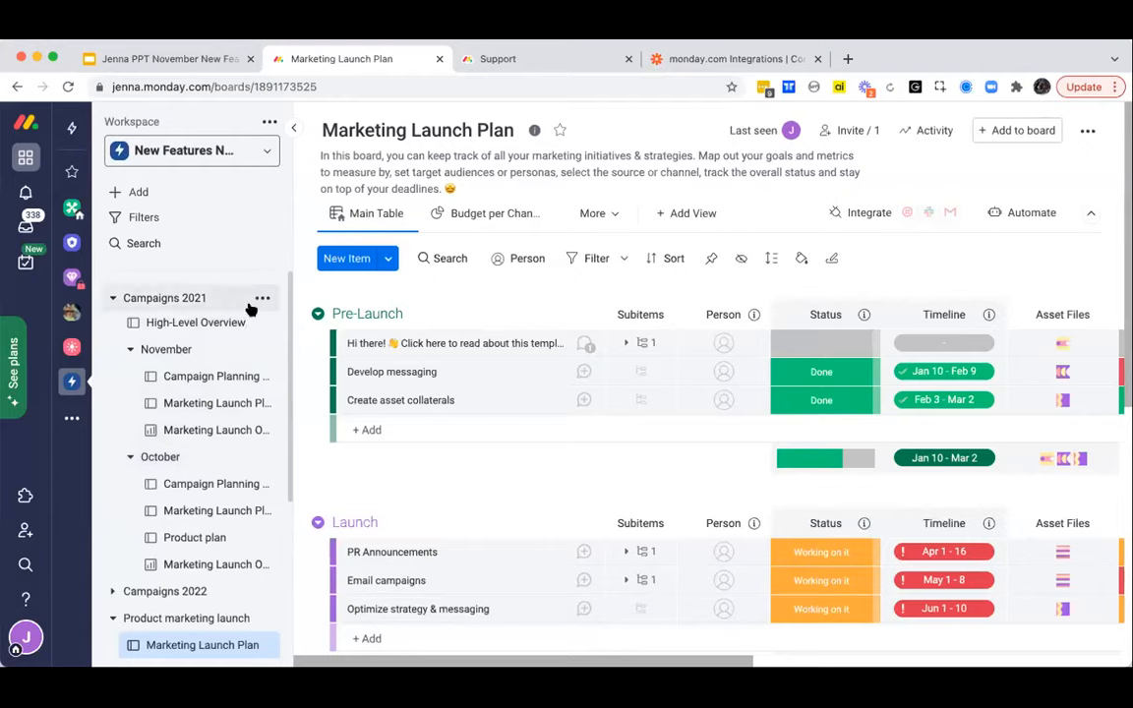
pyautogui.click(263, 298)
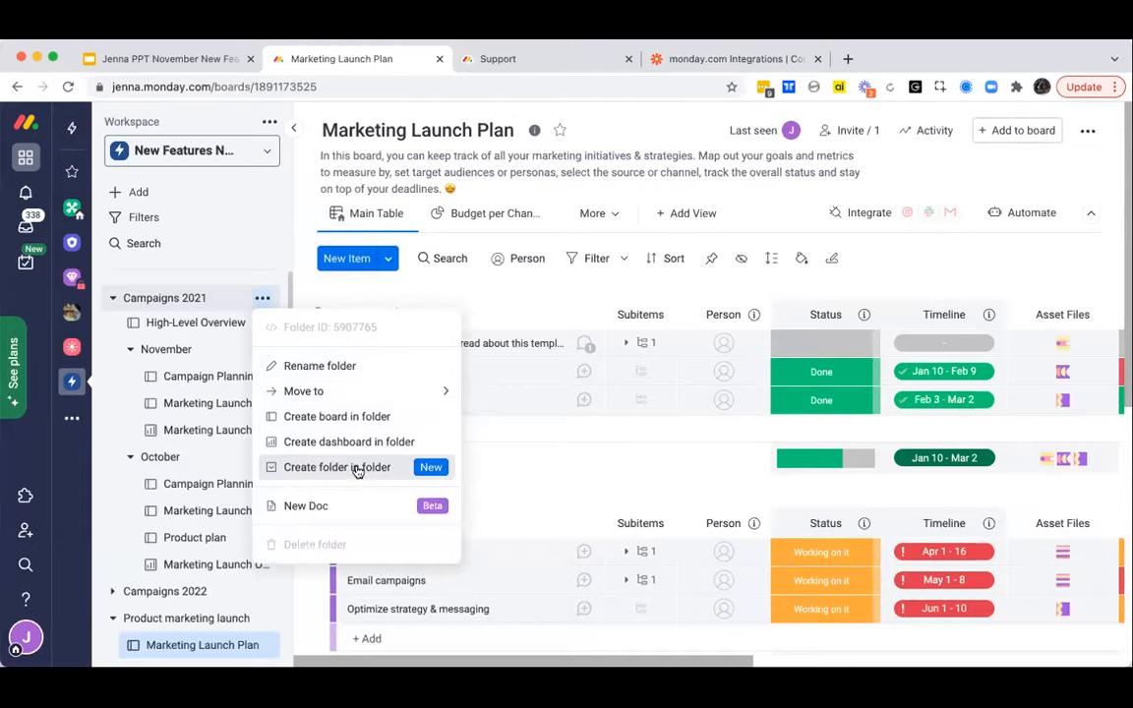
pyautogui.click(337, 467)
pyautogui.scroll(-2, 236, 502)
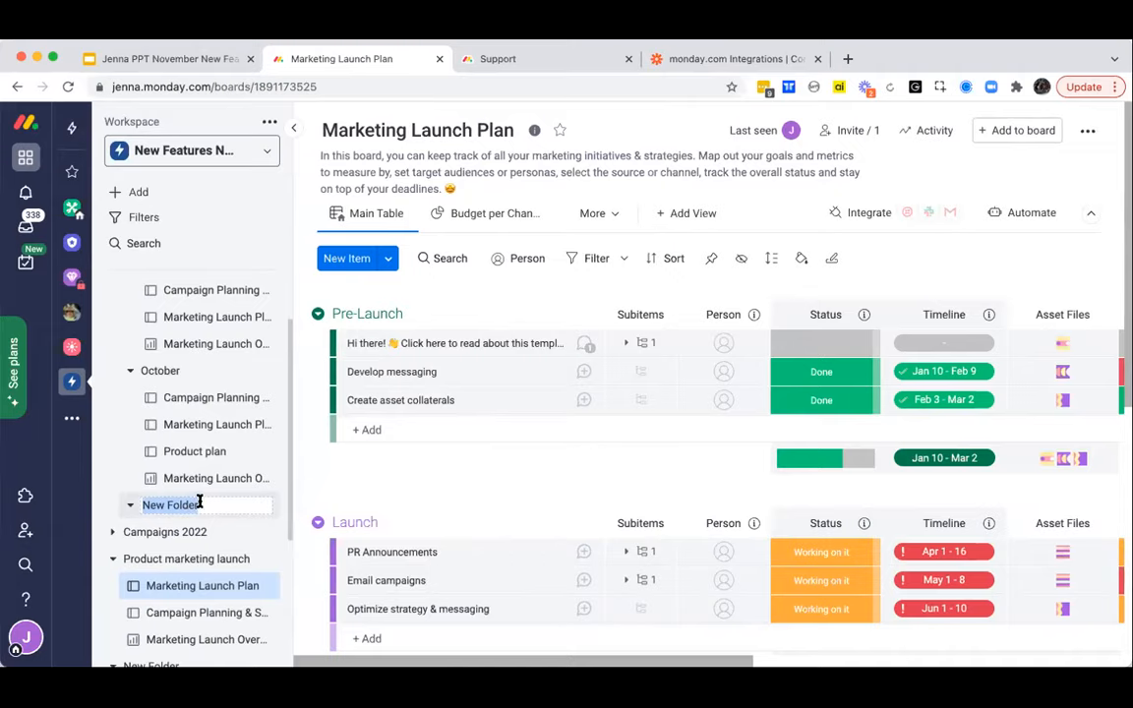
pyautogui.write('December')
pyautogui.scroll(2, 196, 504)
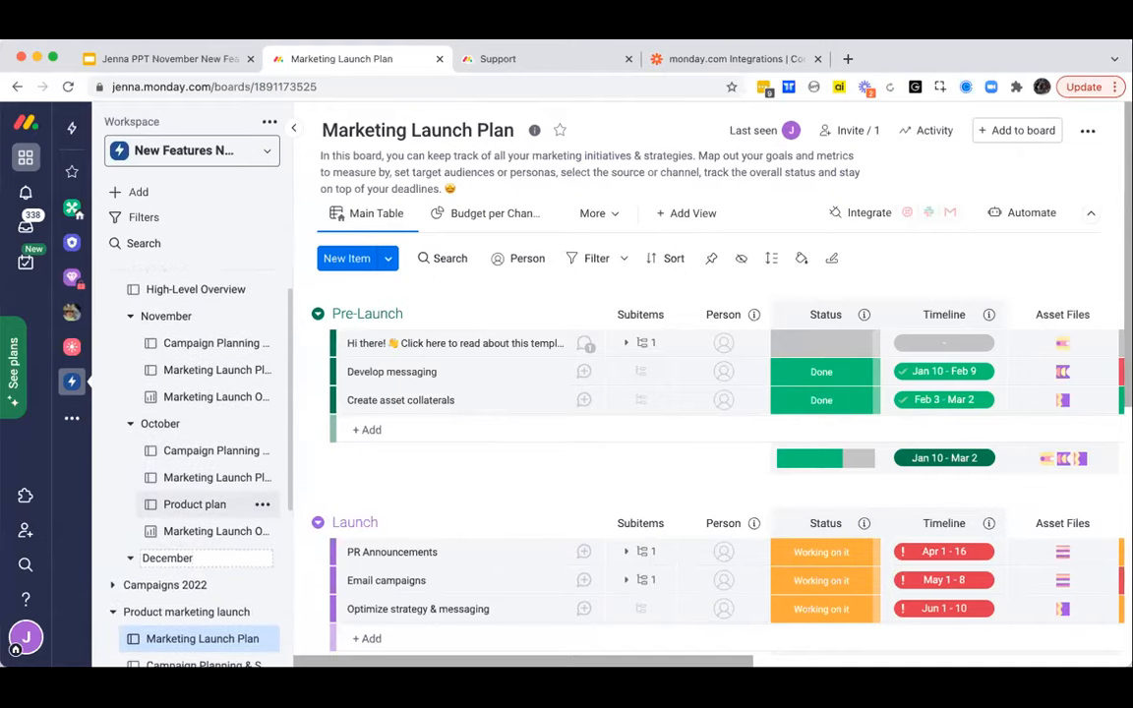
pyautogui.scroll(1, 174, 501)
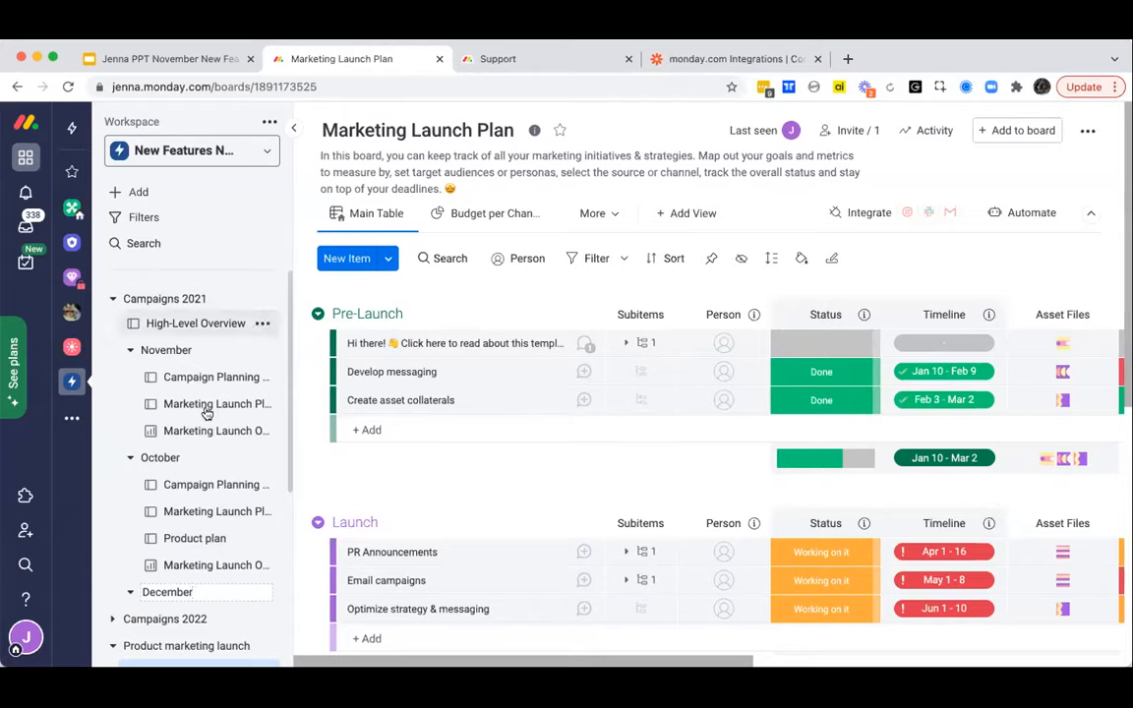
# - Move the new empty folder below Product marketing launch into the Campaigns 2022 folder, and collapse Campaigns 2022
pyautogui.scroll(-3, 200, 587)
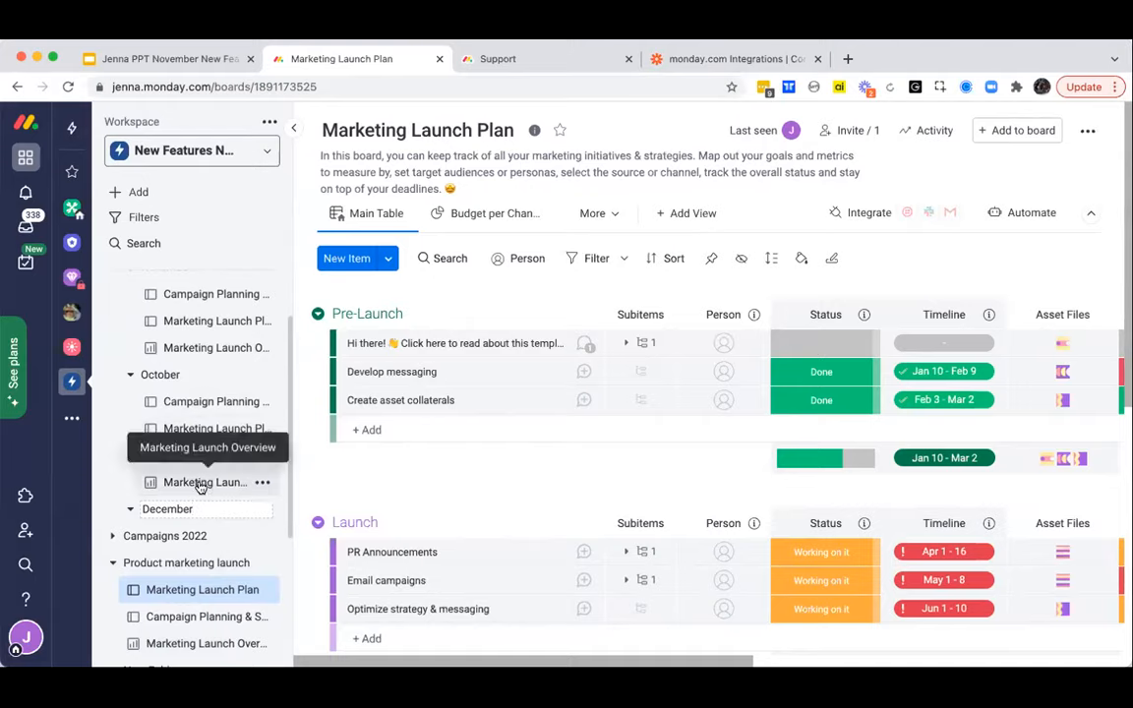
pyautogui.scroll(-3, 200, 484)
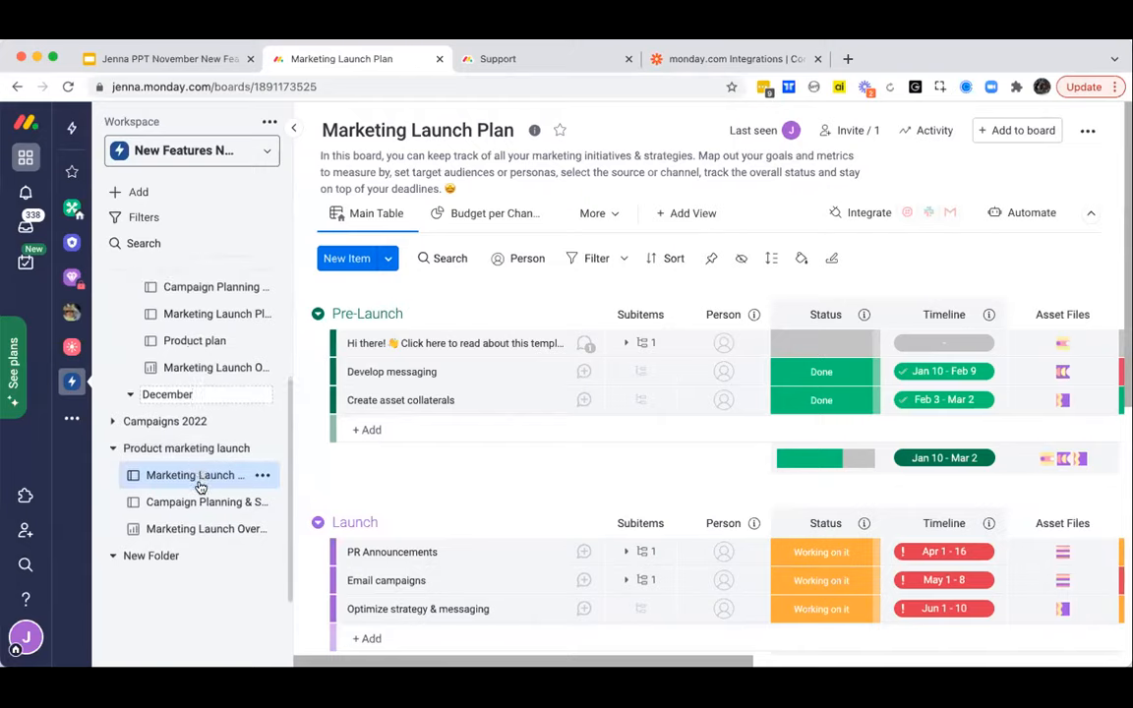
pyautogui.click(150, 559)
pyautogui.moveTo(151, 559); pyautogui.dragTo(165, 460)
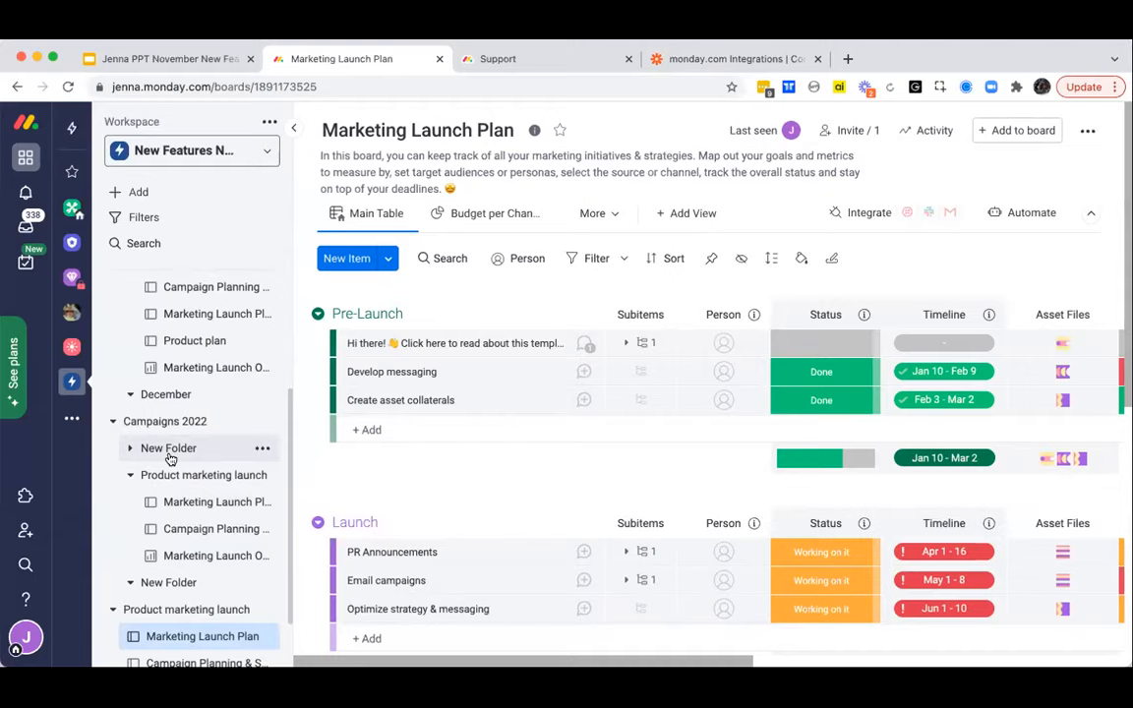
pyautogui.click(170, 482)
pyautogui.click(170, 482)
pyautogui.click(170, 482)
pyautogui.click(149, 422)
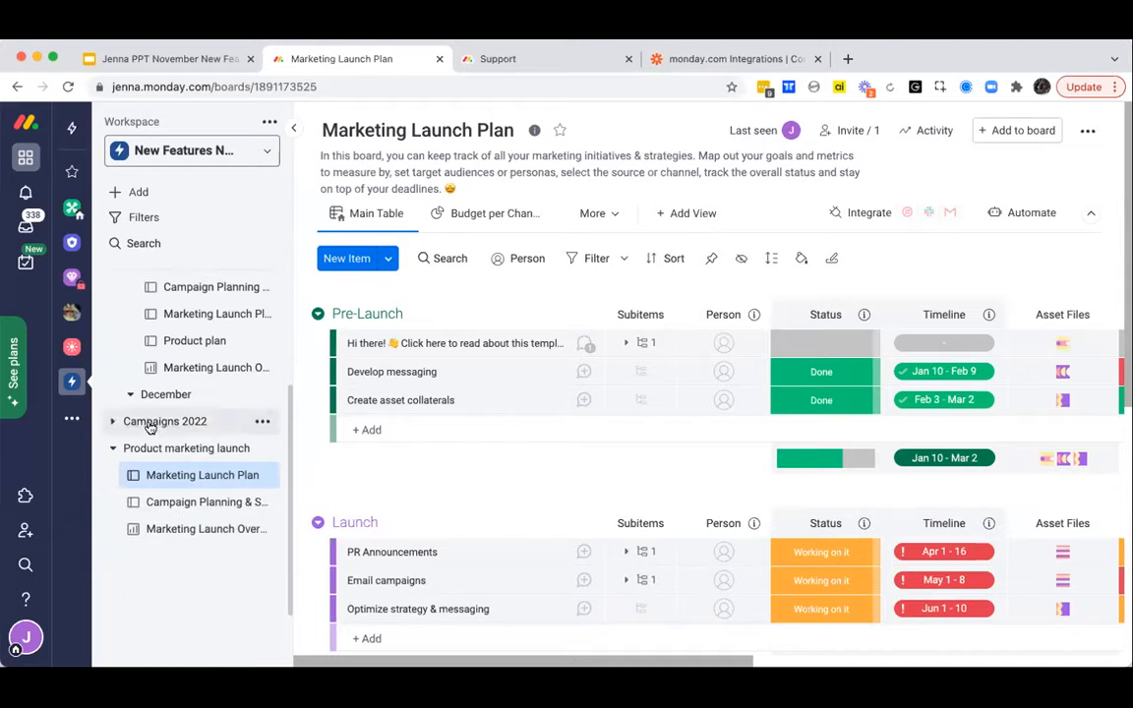
# - Collapse and re-expand the Campaigns 2021 folder, and open the Campaign Planning & Status - November board from its November subfolder
pyautogui.scroll(4, 148, 424)
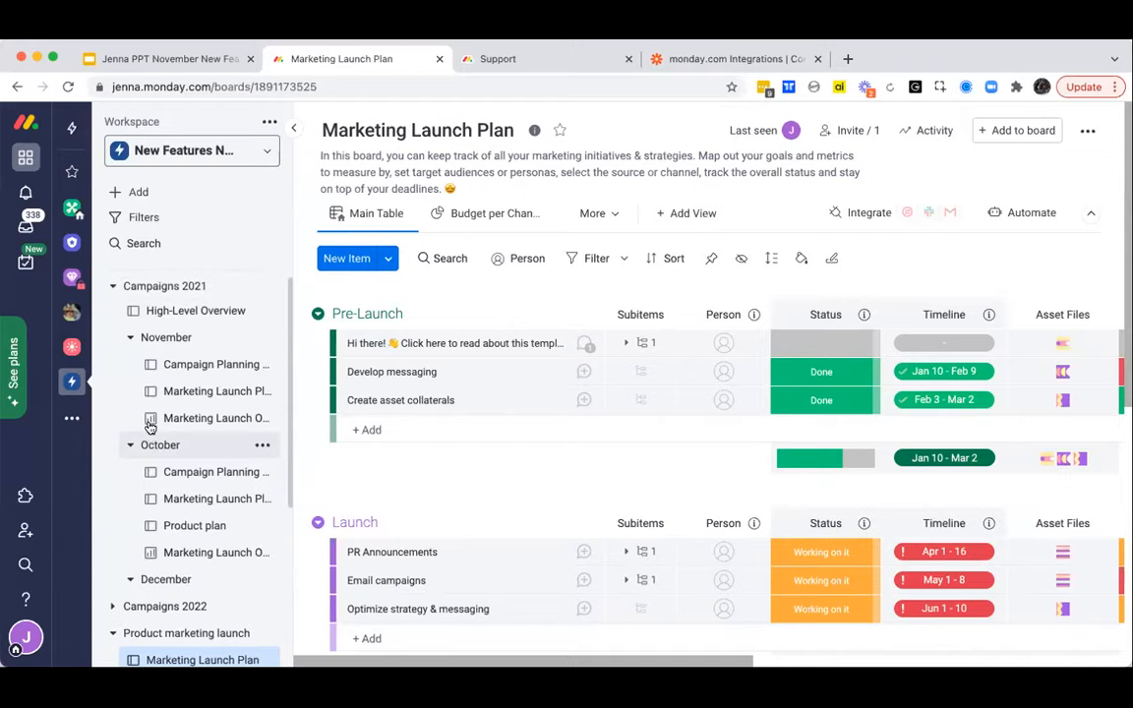
pyautogui.click(145, 299)
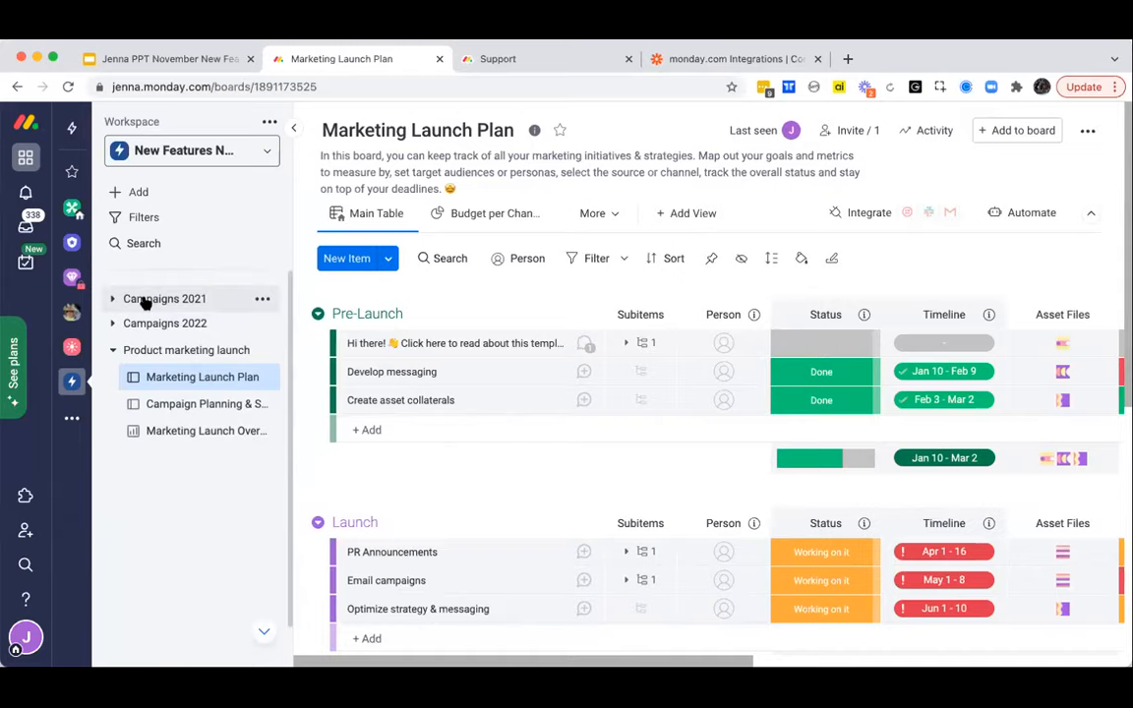
pyautogui.click(145, 299)
pyautogui.click(144, 299)
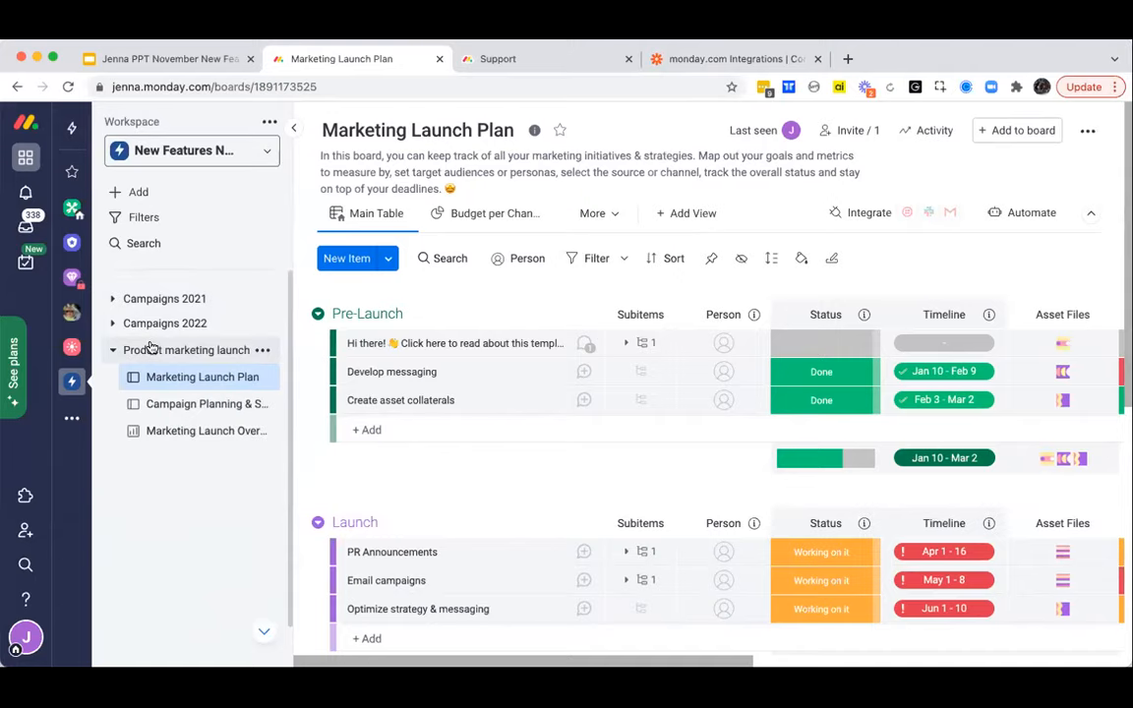
pyautogui.click(165, 299)
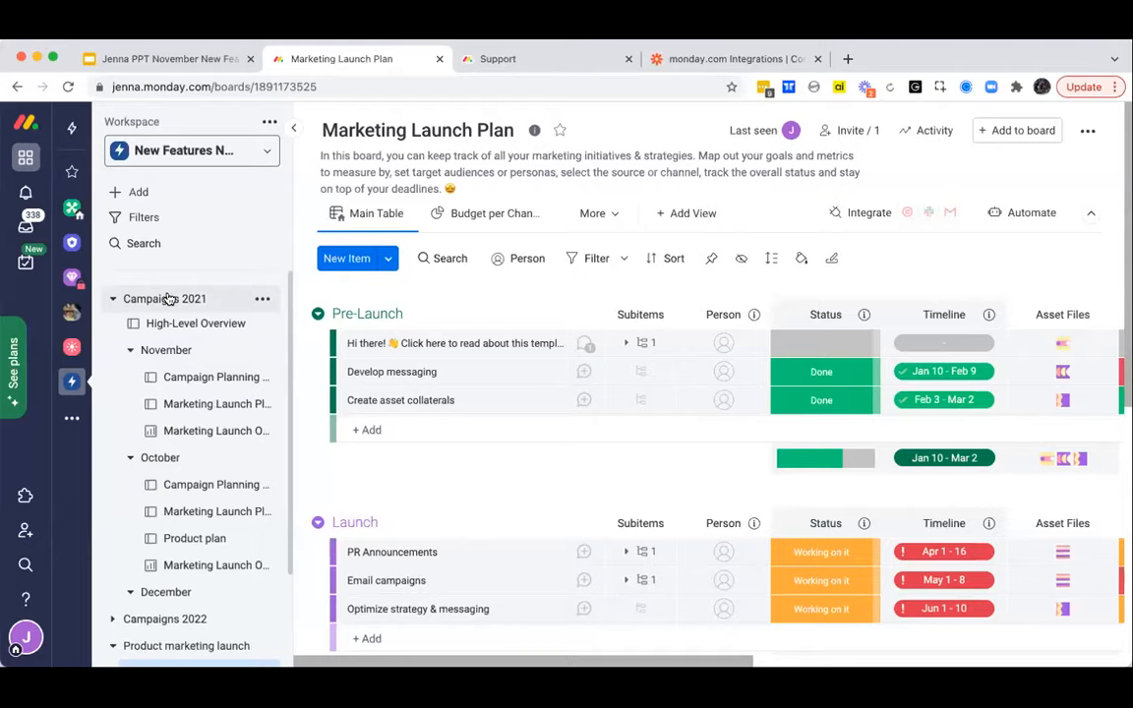
pyautogui.click(194, 378)
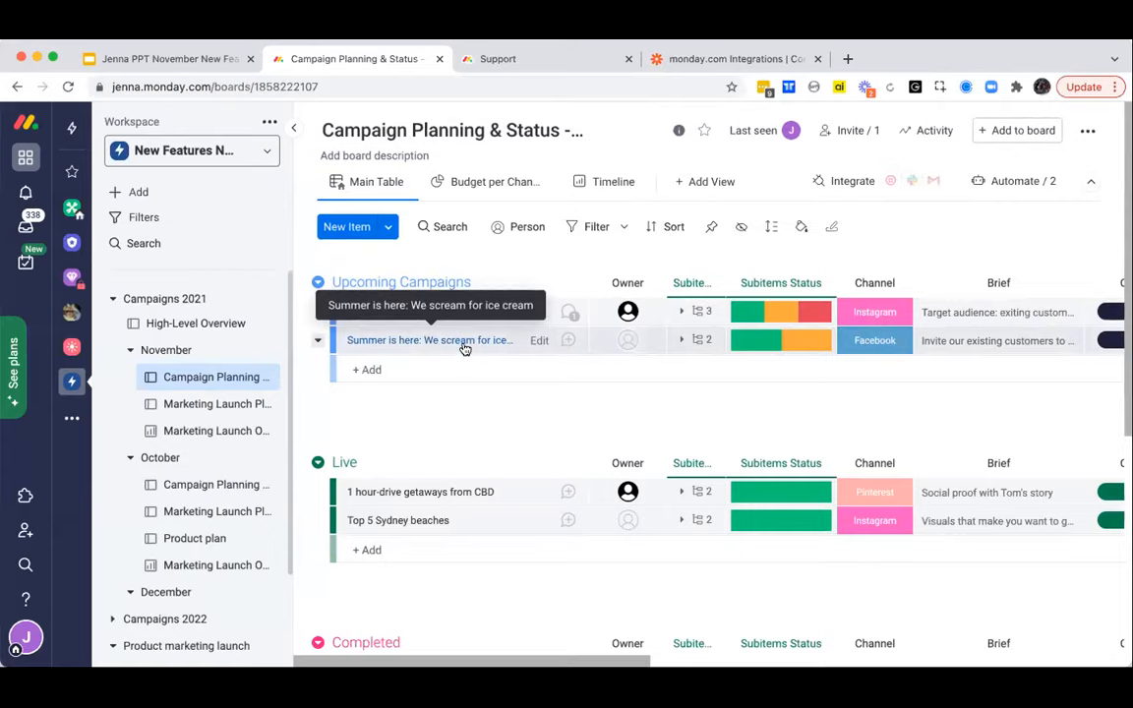
# - Open the New summer ice cream flavours item, check the file source options for an update, and display the item's files
pyautogui.click(570, 313)
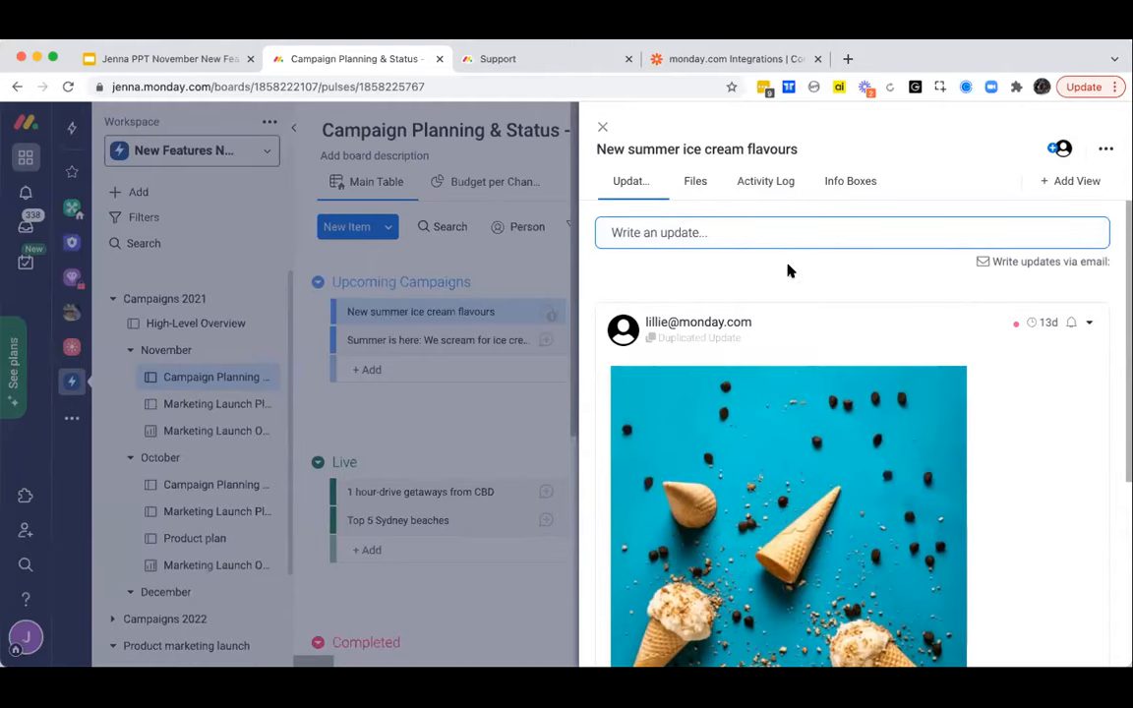
pyautogui.click(766, 228)
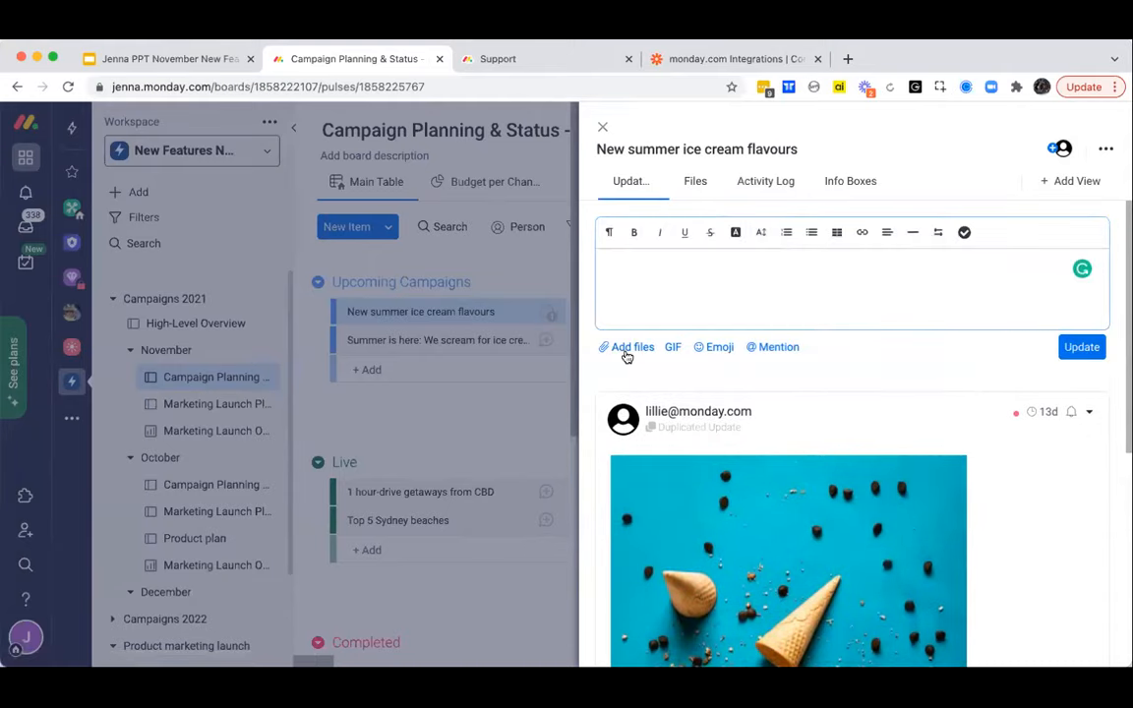
pyautogui.click(621, 349)
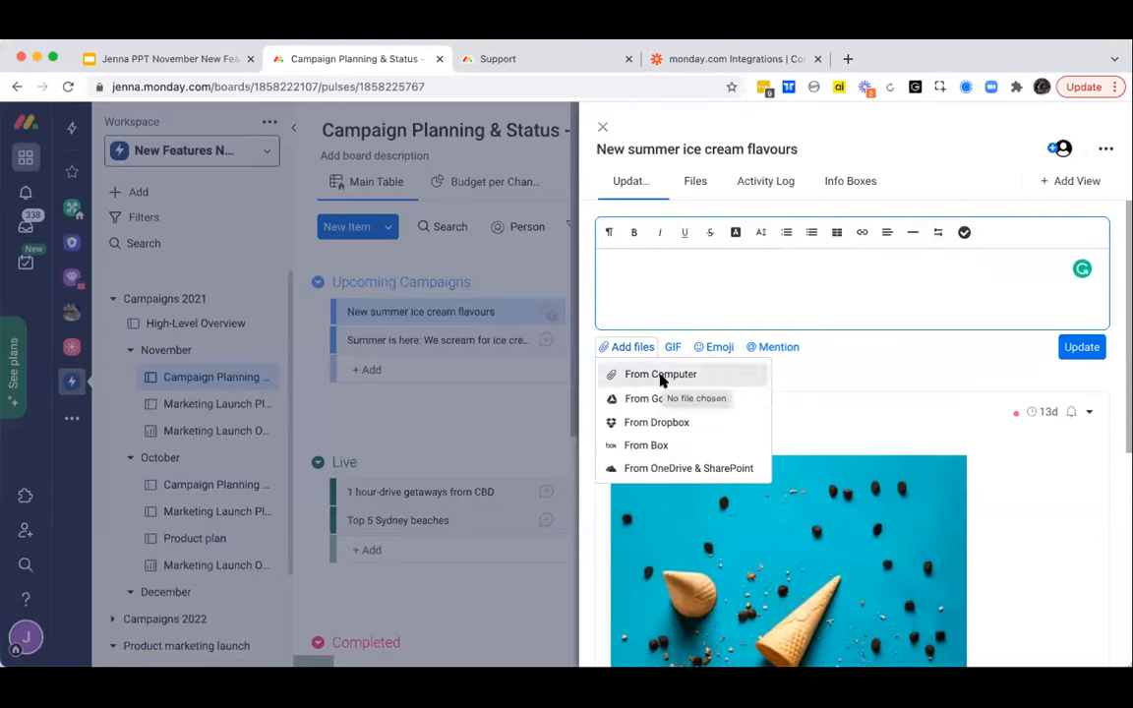
pyautogui.click(670, 298)
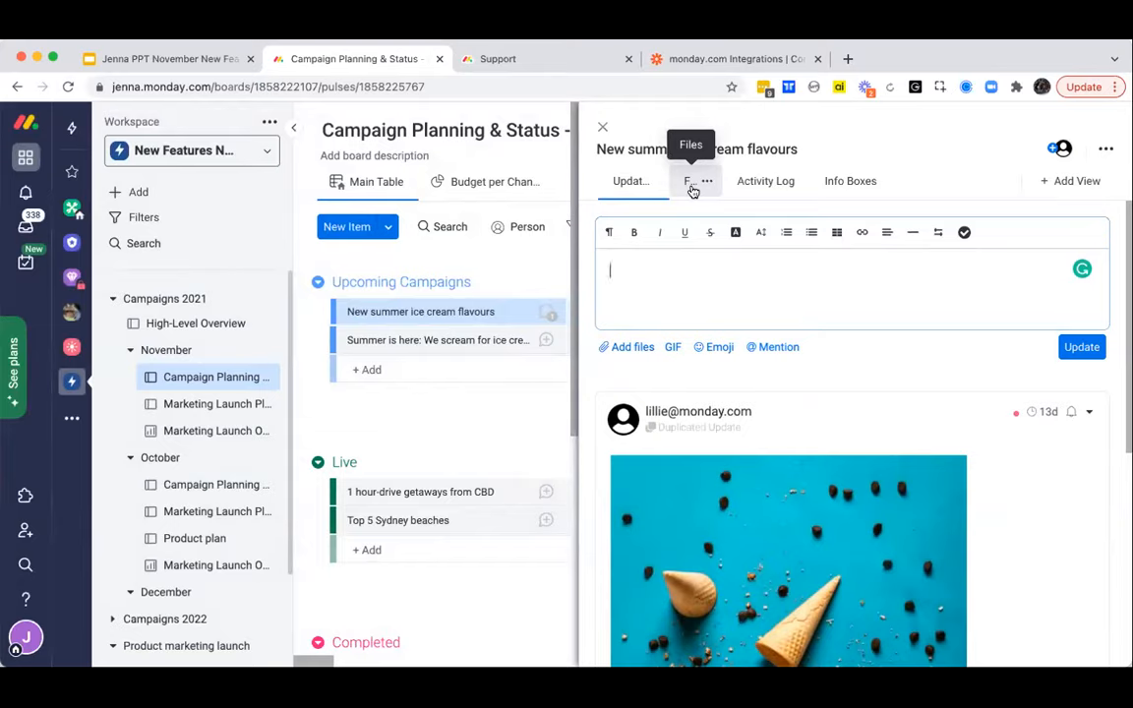
pyautogui.click(695, 187)
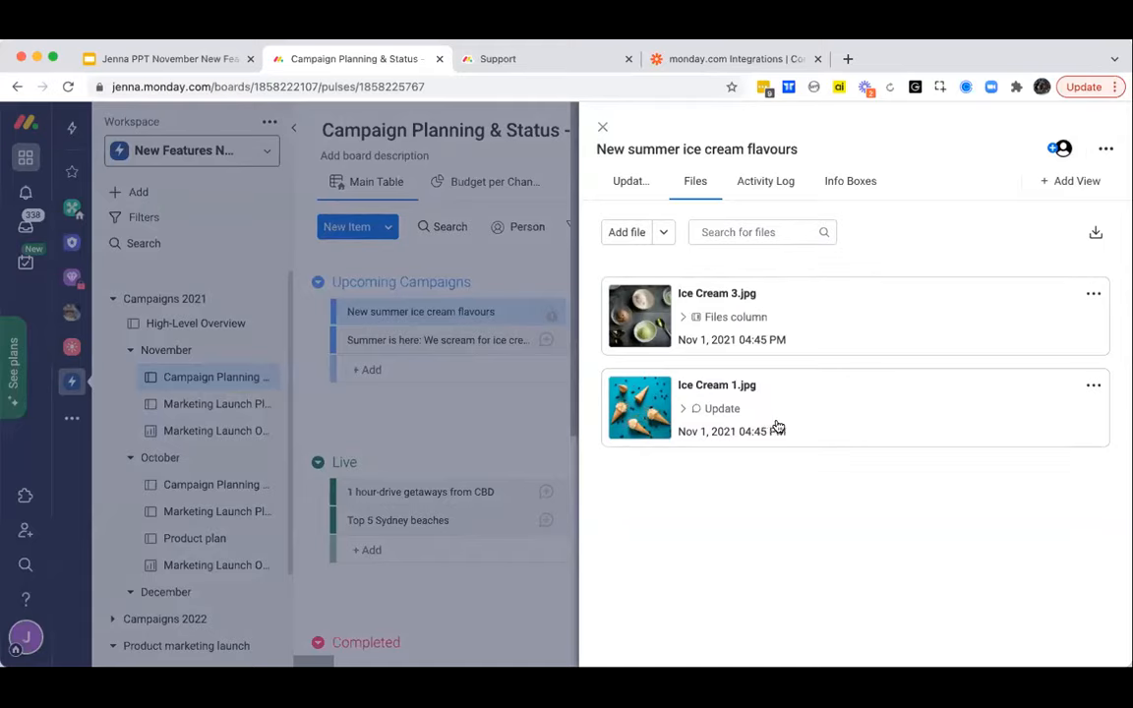
# - Close the New summer ice cream flavours item, and open the Automations Center for the Campaign Planning & Status - November board
pyautogui.click(666, 237)
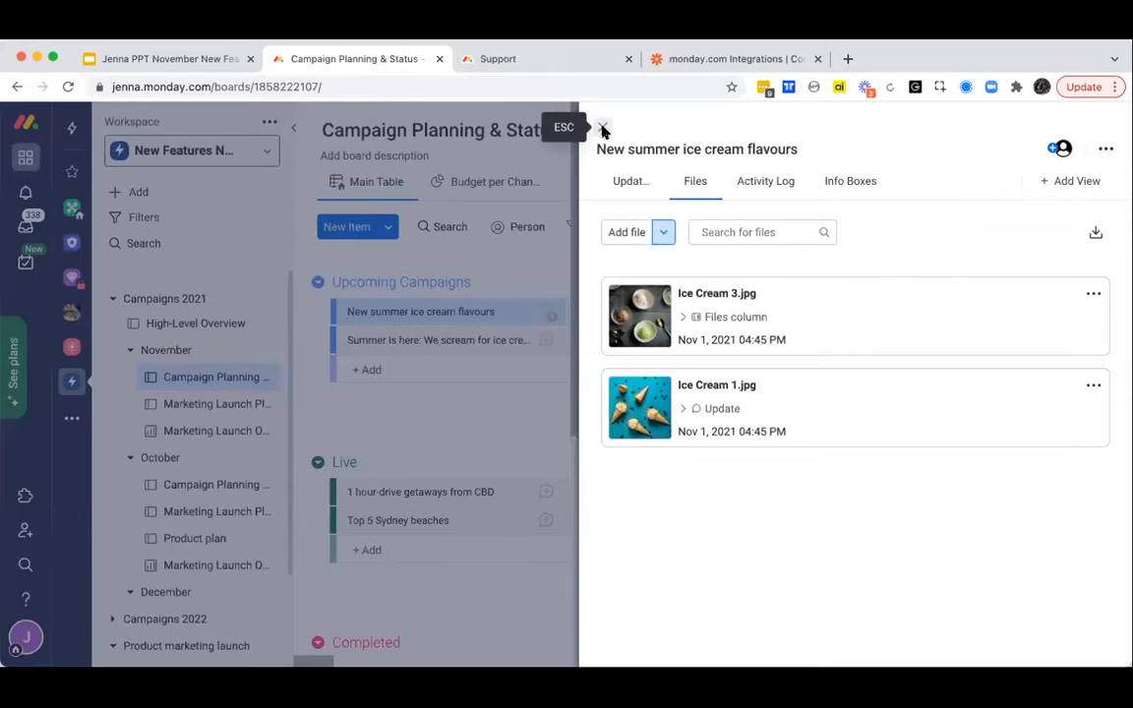
pyautogui.click(602, 128)
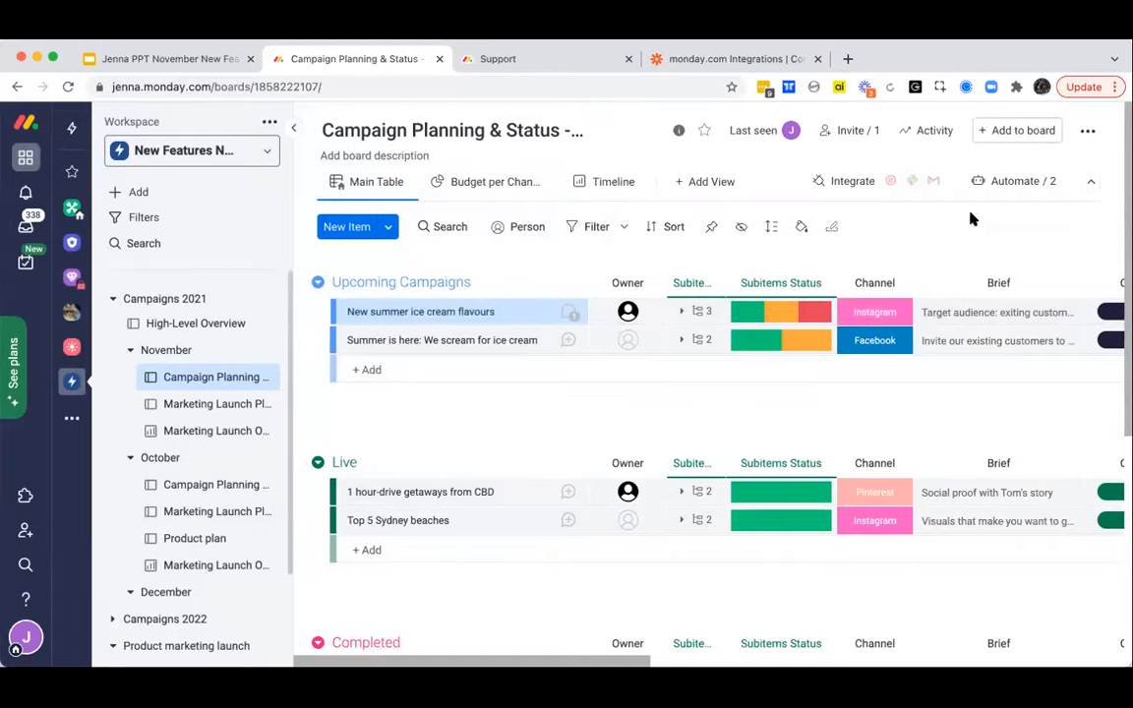
pyautogui.click(1017, 188)
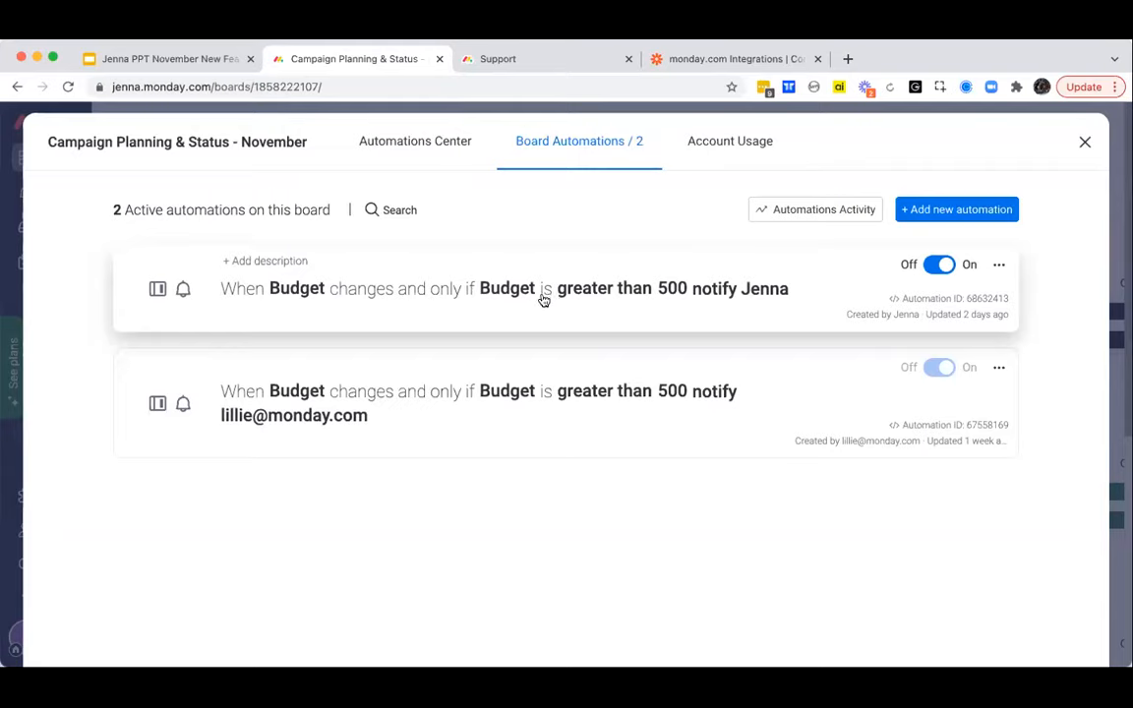
pyautogui.click(425, 147)
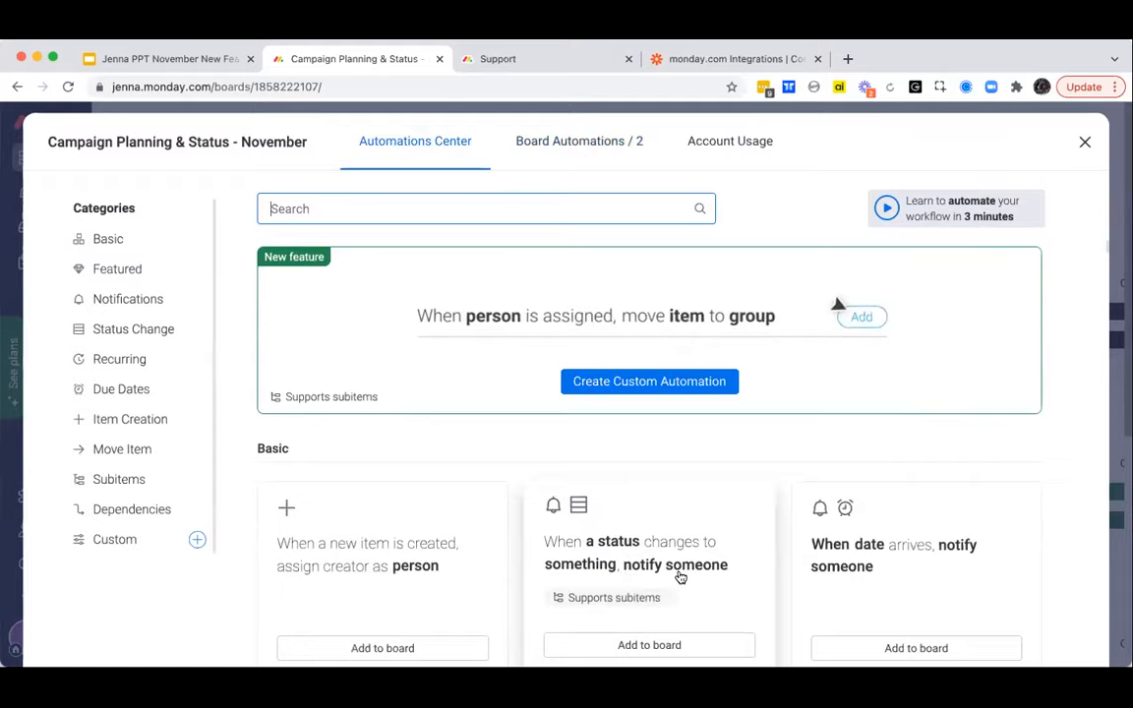
# - Browse the Basic and Featured automation templates, and start a custom automation from the Custom category
pyautogui.scroll(-2, 681, 578)
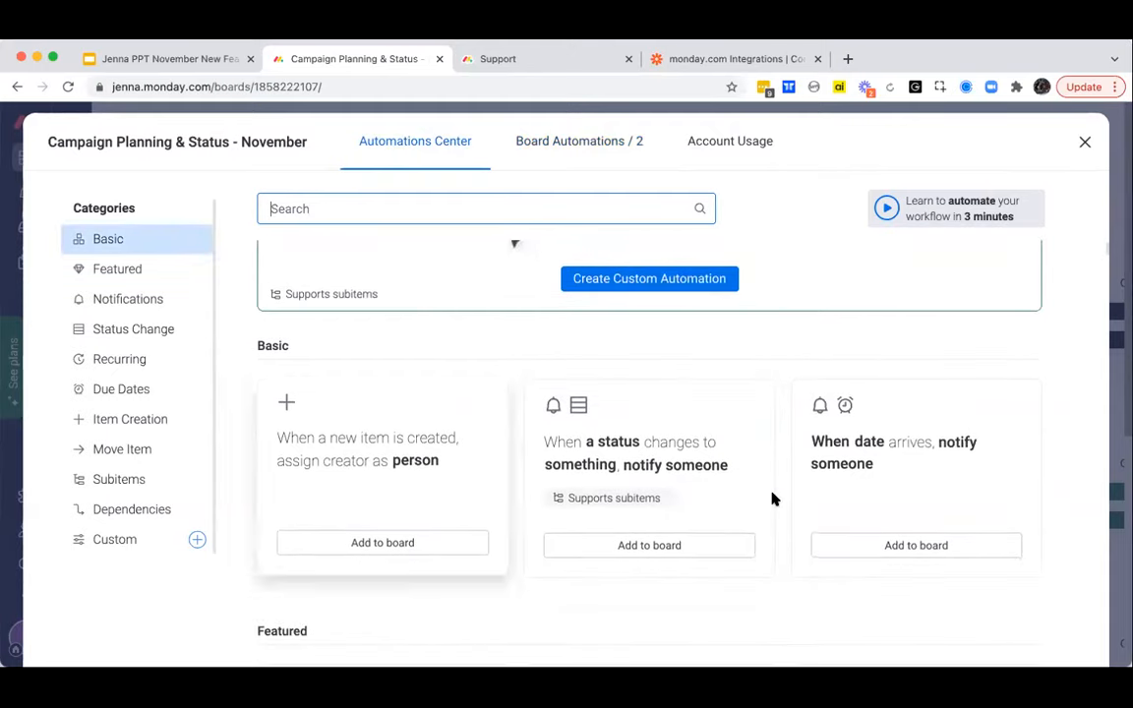
pyautogui.scroll(-5, 693, 438)
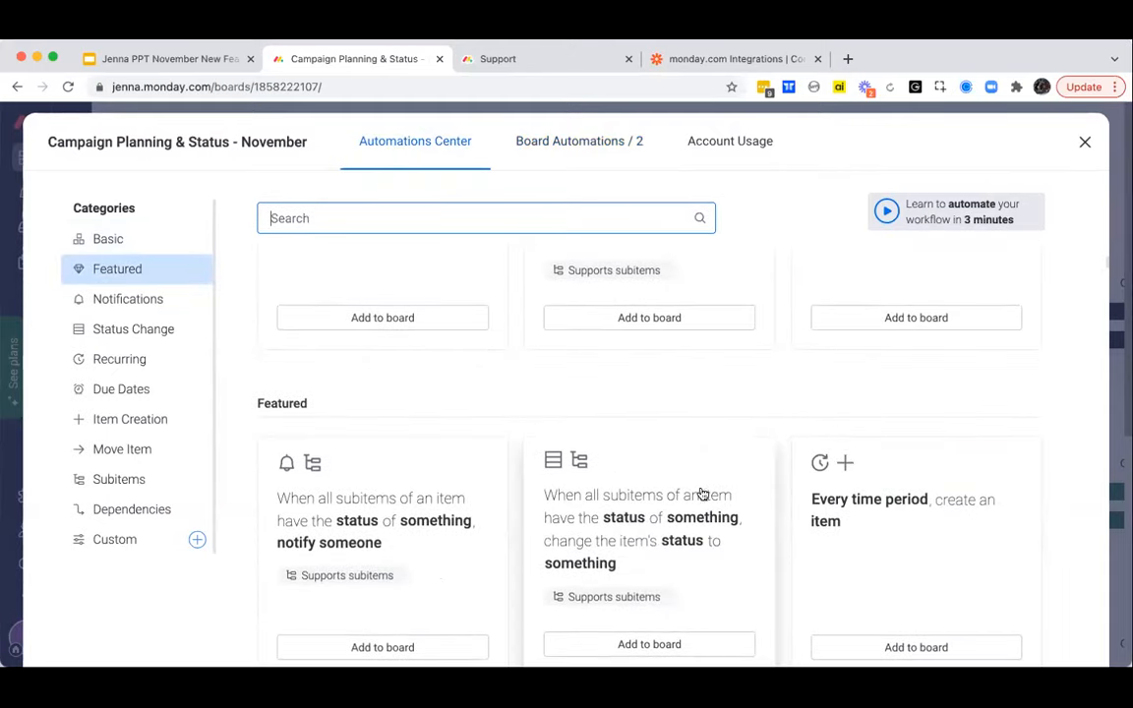
pyautogui.scroll(7, 523, 447)
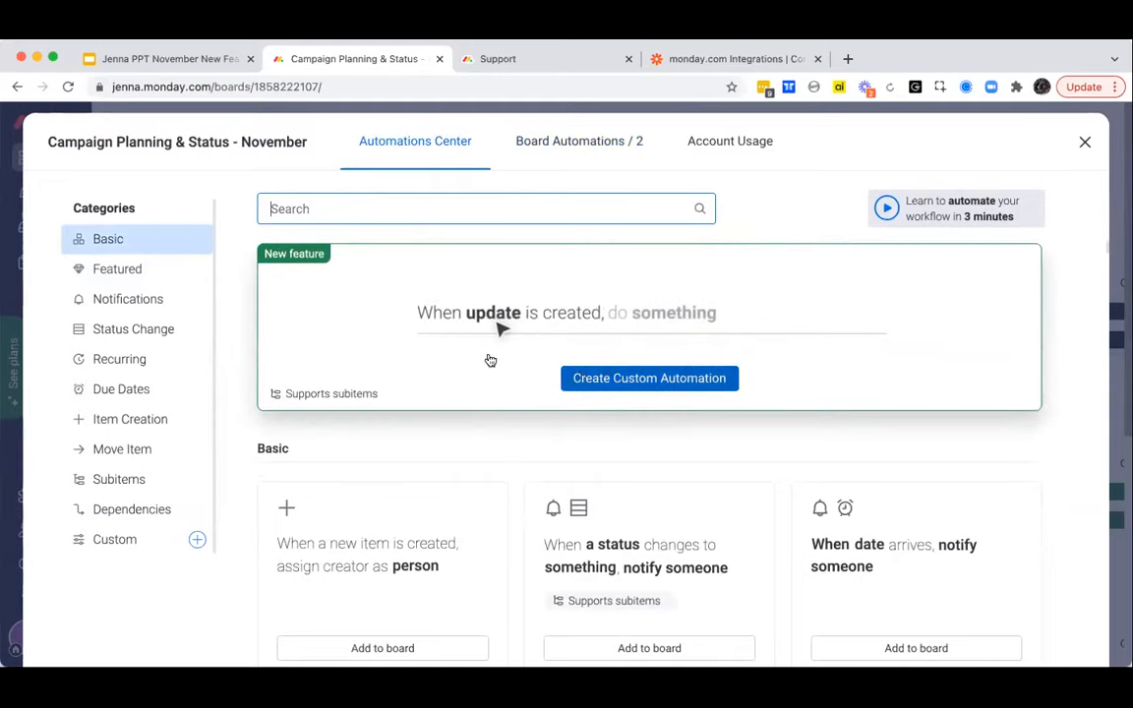
pyautogui.click(124, 541)
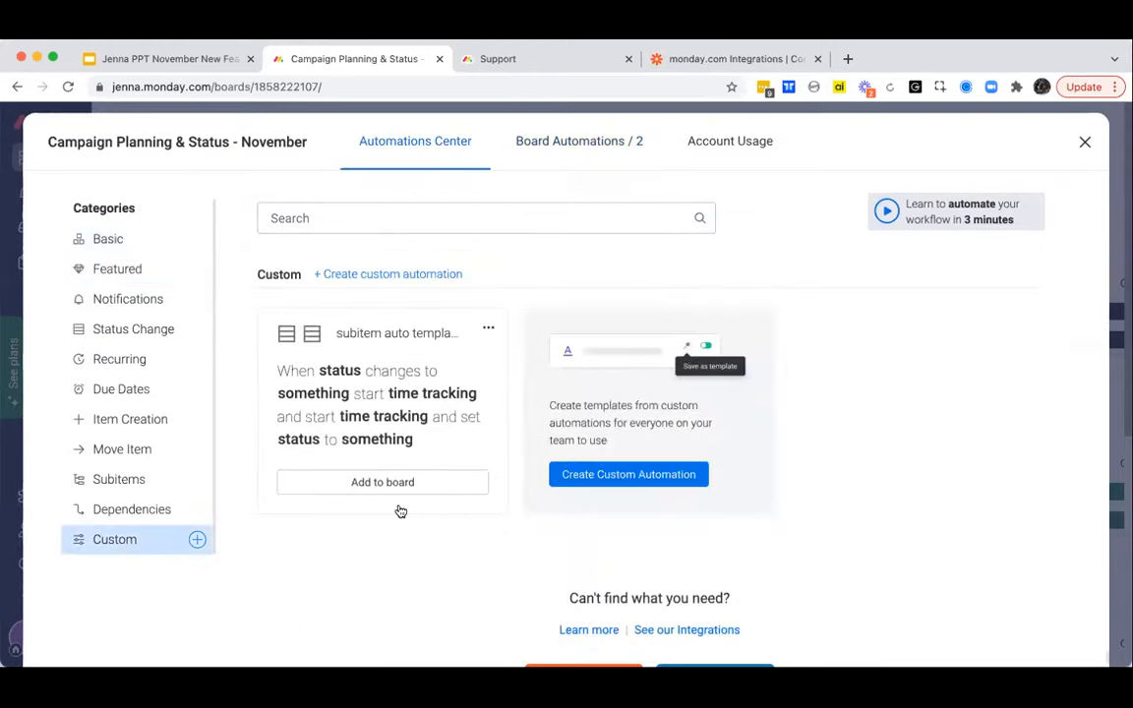
pyautogui.click(600, 476)
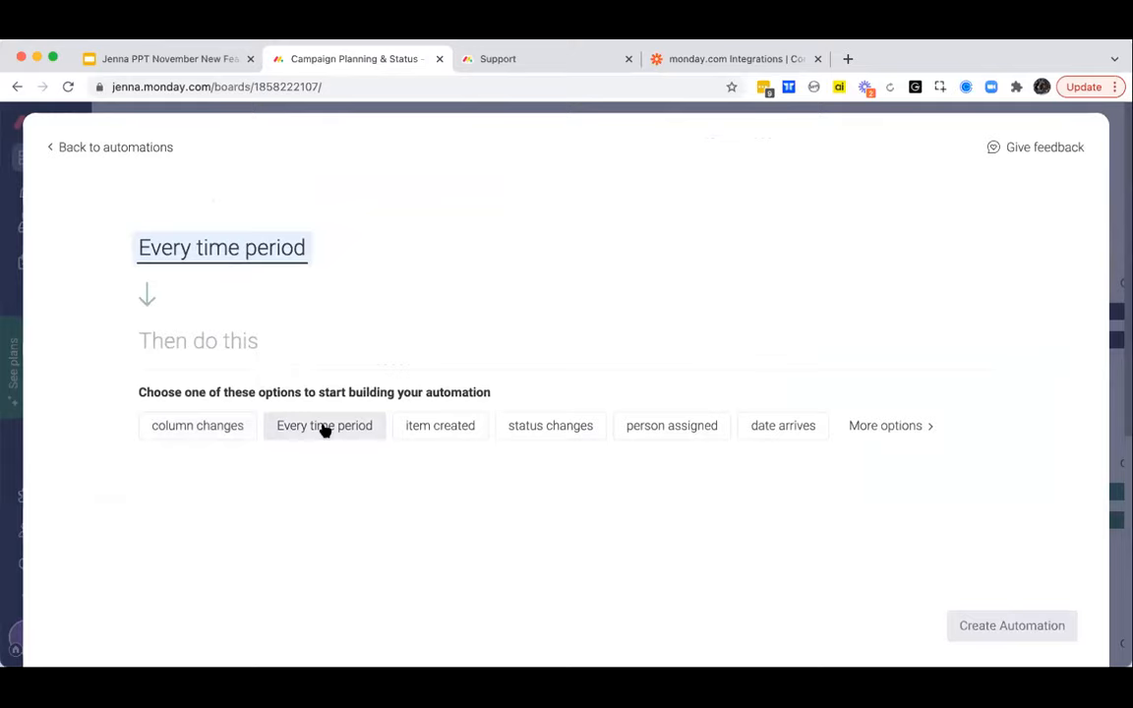
pyautogui.click(533, 431)
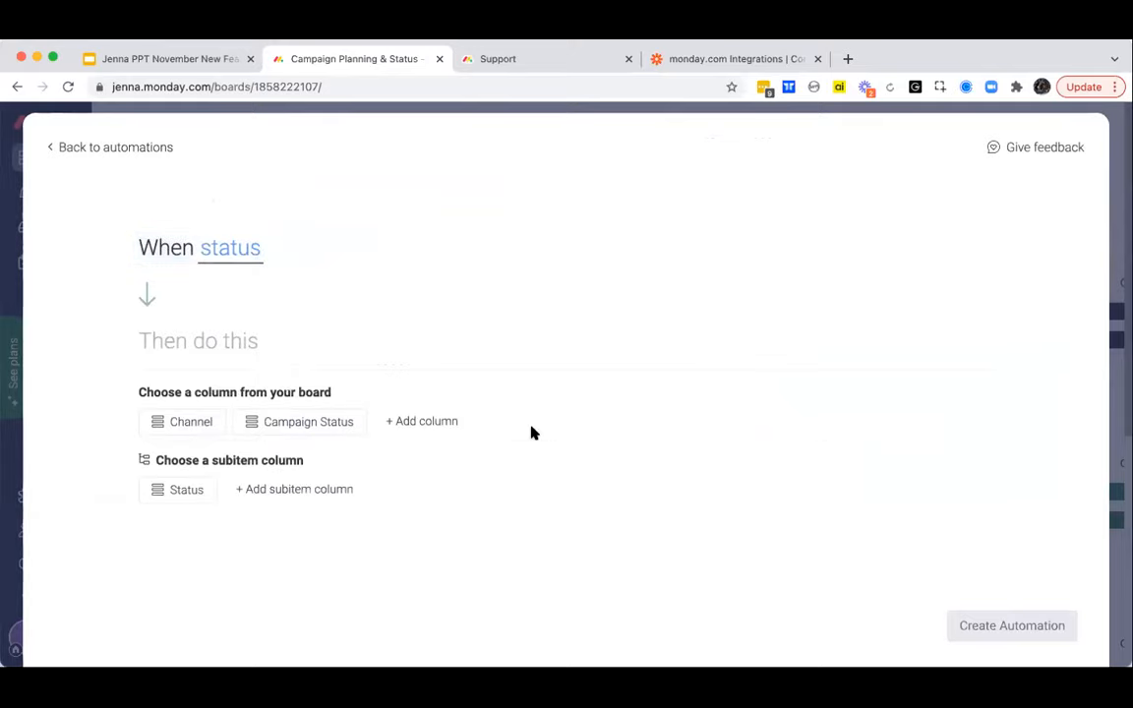
pyautogui.click(295, 423)
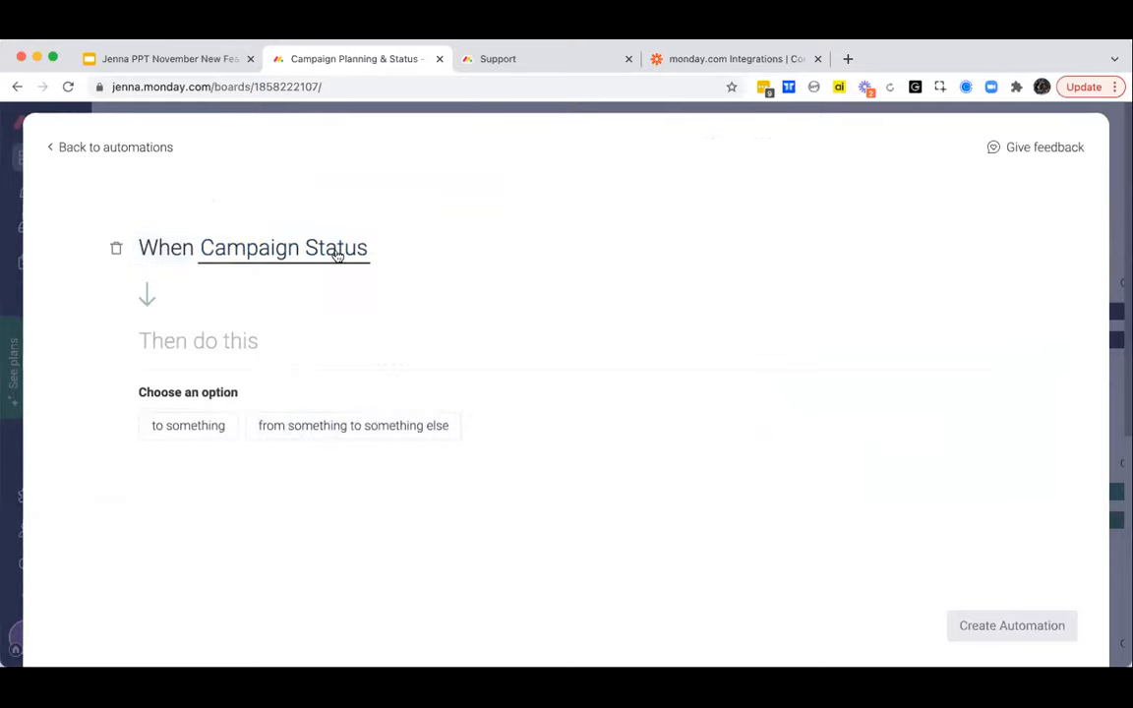
pyautogui.click(116, 249)
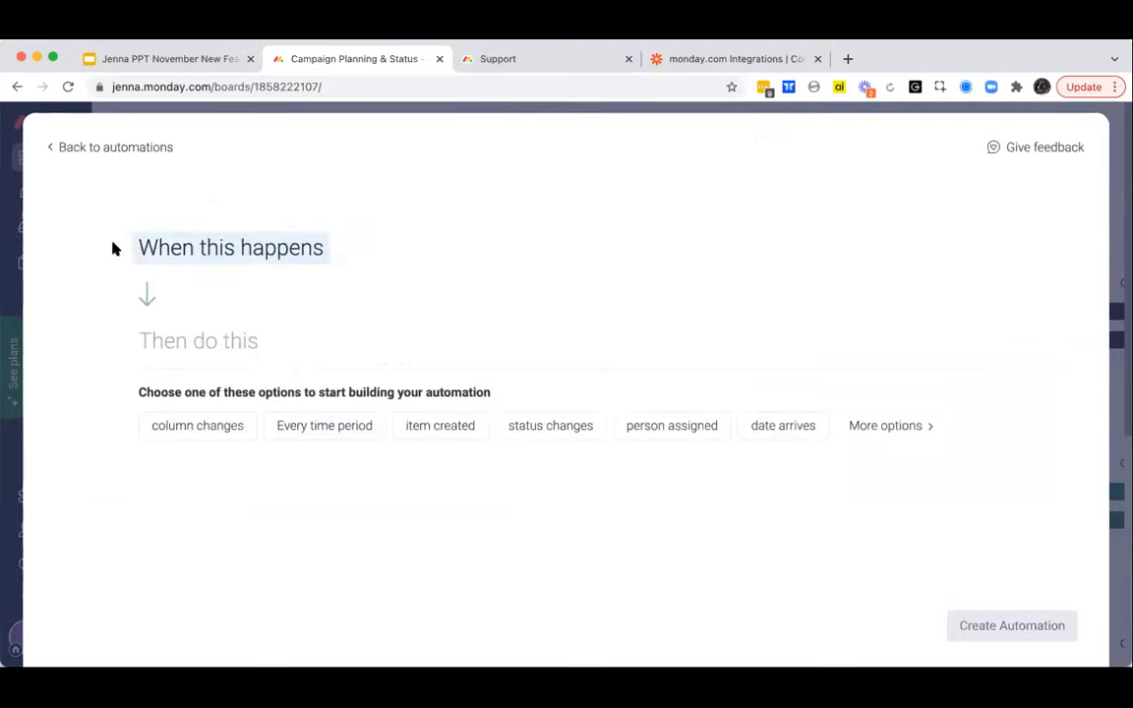
# - Set the custom automation's trigger to fire when Campaign Status changes to Completed
pyautogui.click(549, 430)
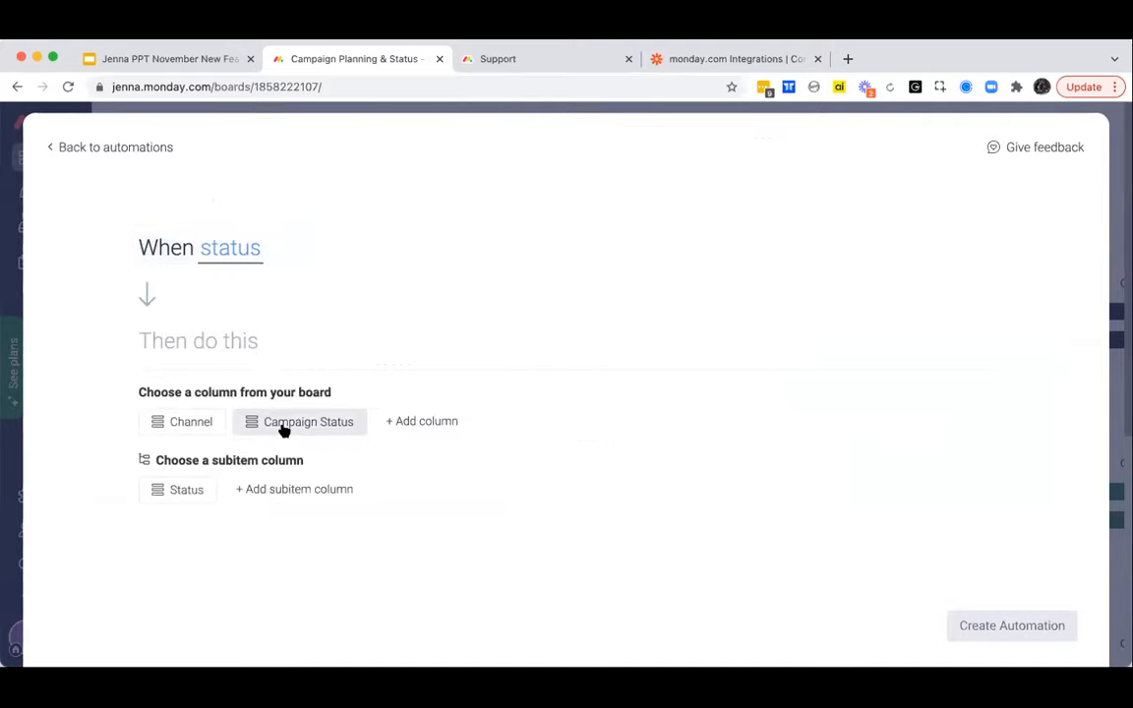
pyautogui.click(283, 425)
pyautogui.click(193, 430)
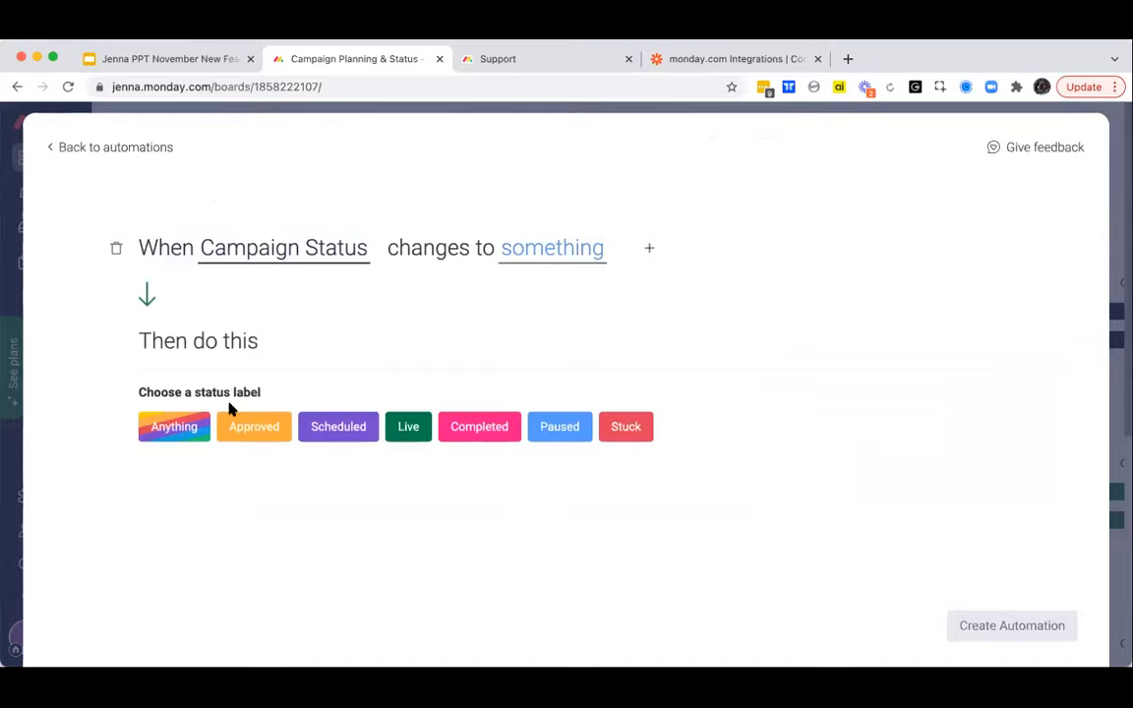
pyautogui.click(492, 433)
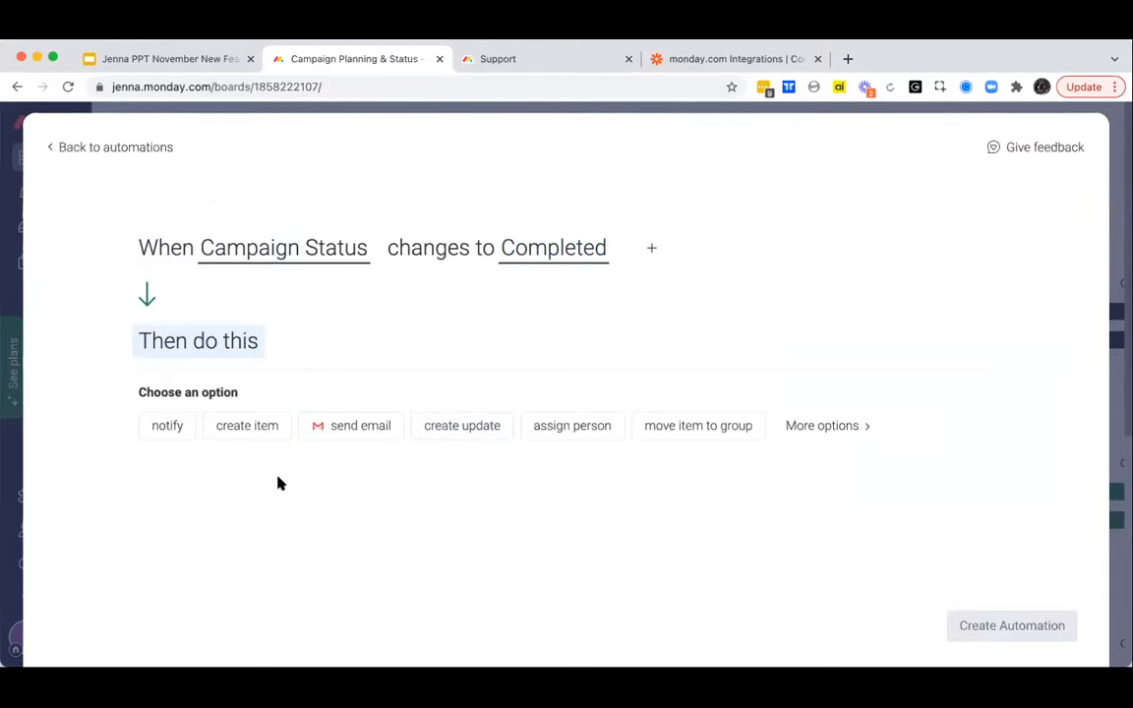
# - Add actions that move the item to the Completed group and notify someone, and check the people column options for the recipient
pyautogui.click(741, 437)
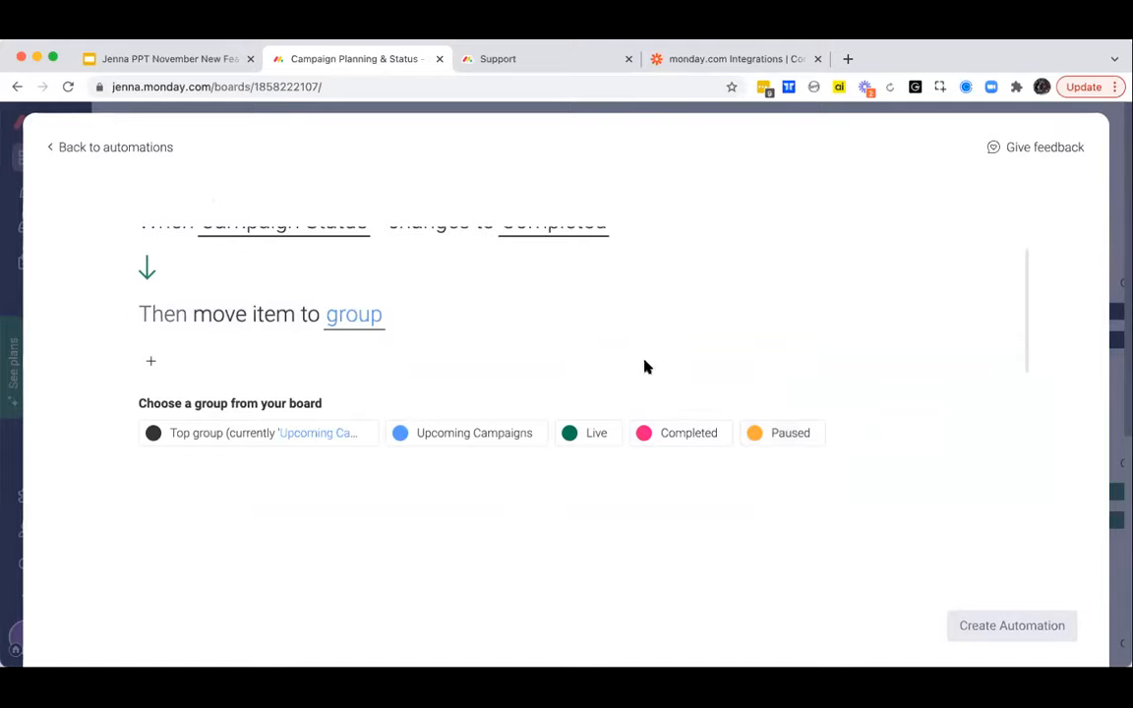
pyautogui.click(655, 436)
pyautogui.click(152, 390)
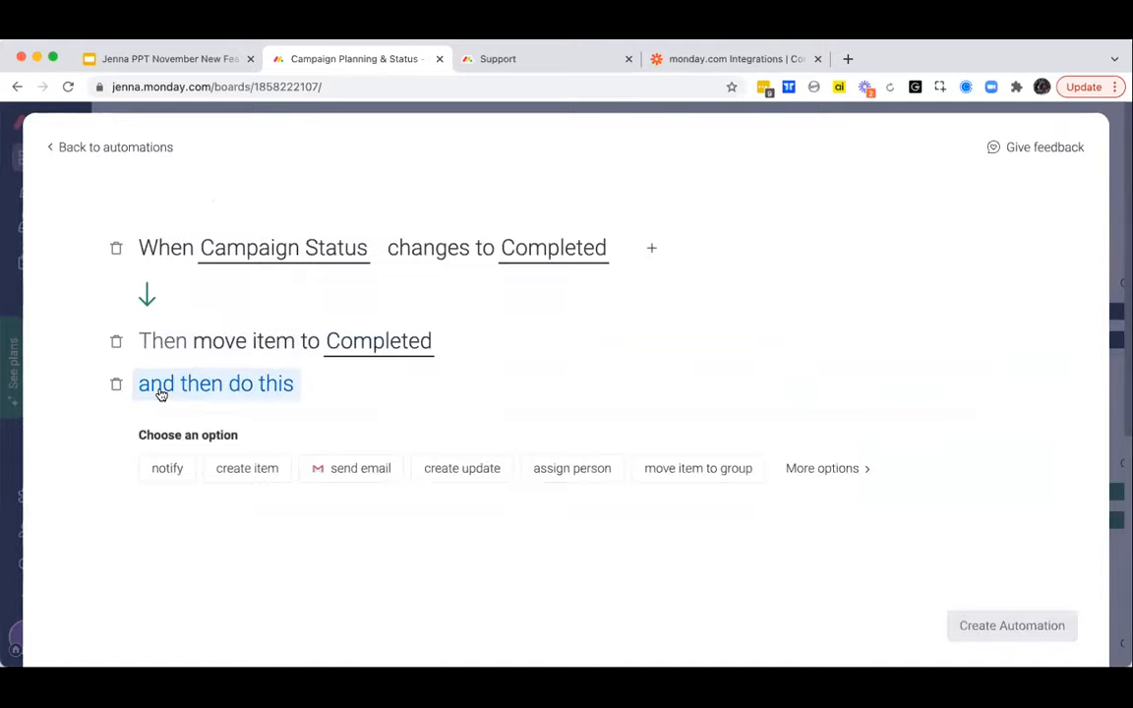
pyautogui.click(149, 472)
pyautogui.click(316, 388)
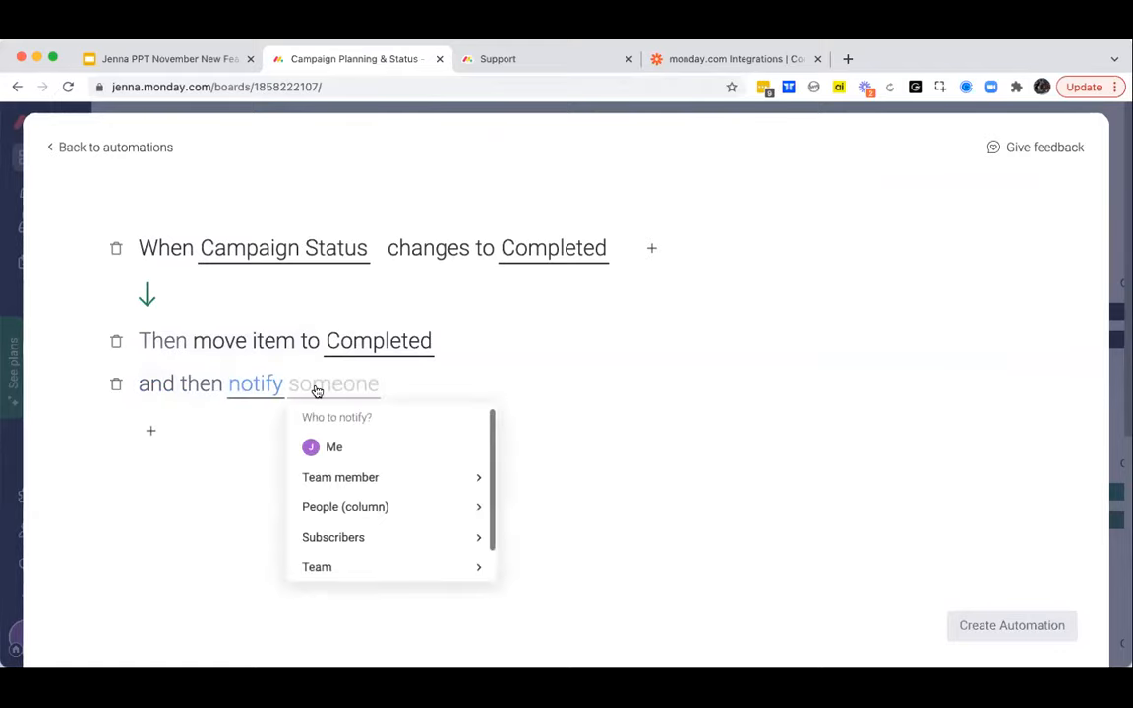
pyautogui.click(339, 506)
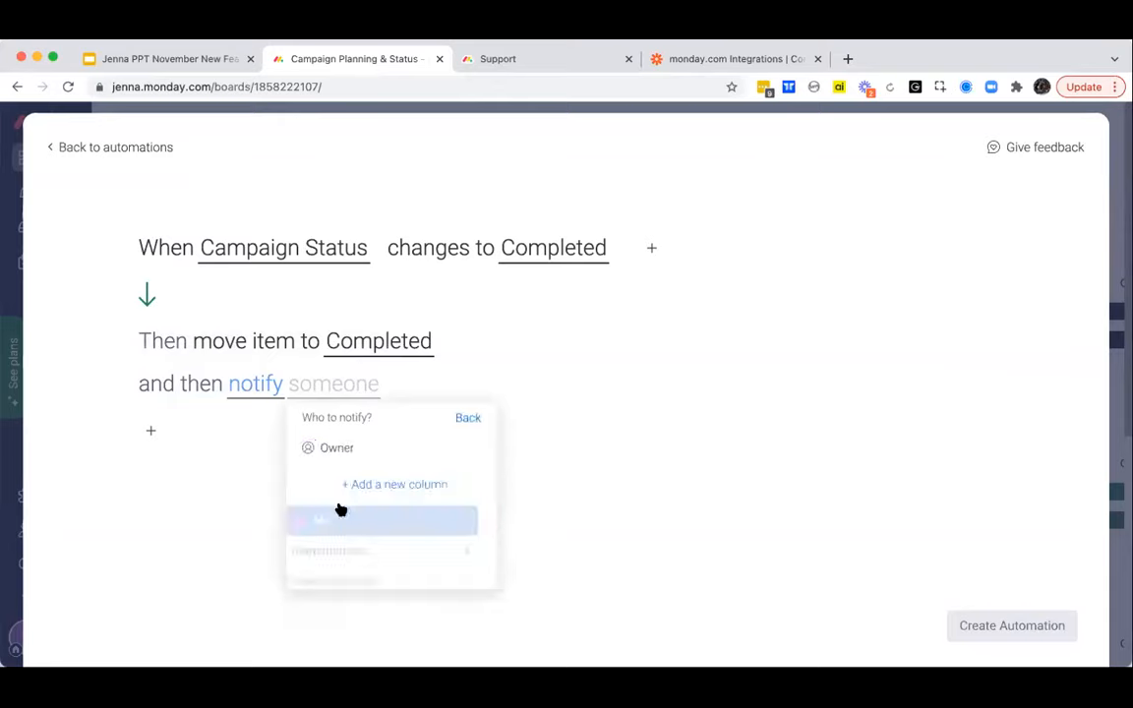
# - Compose the notification "Hey {item's Owner}, {item's name}{board name}{user name}{item's Subitems Status}", and leave the builder without creating the automation
pyautogui.click(249, 390)
pyautogui.click(249, 391)
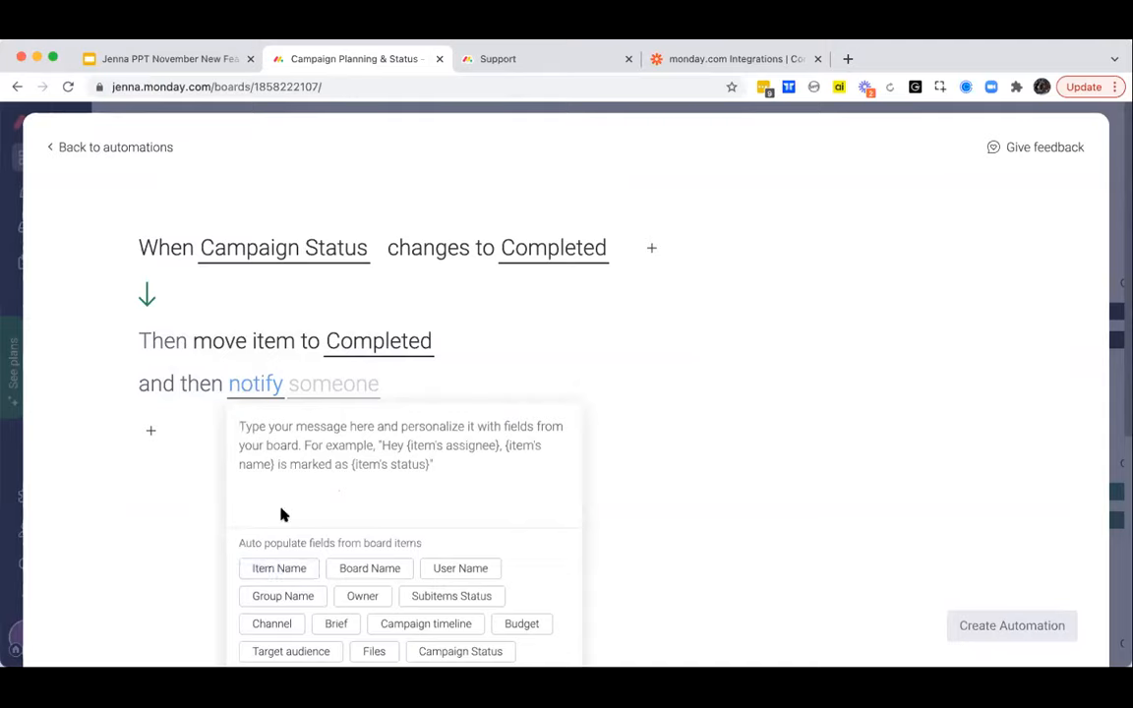
pyautogui.write('Hey')
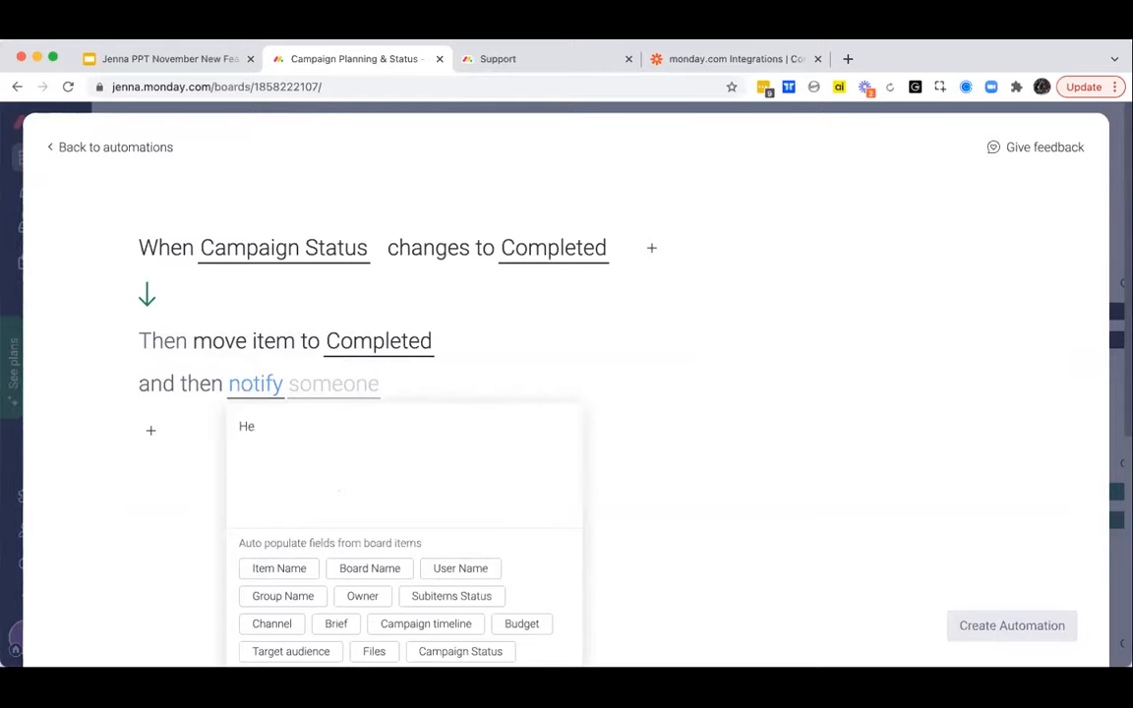
pyautogui.click(355, 596)
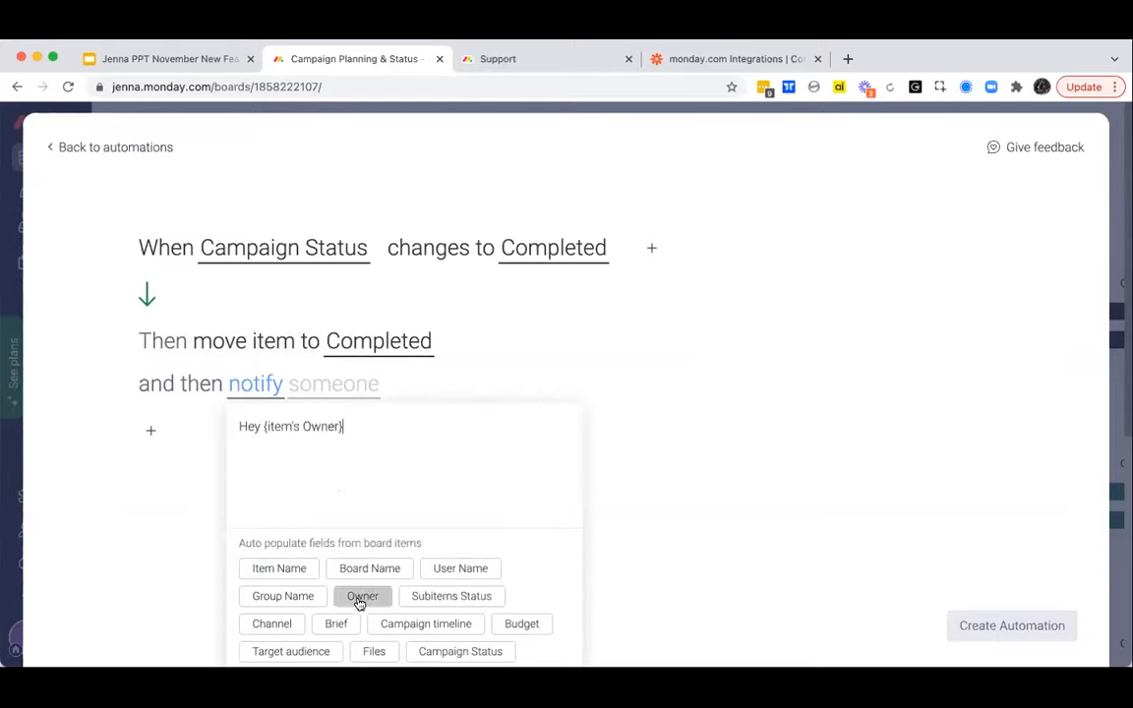
pyautogui.write(',')
pyautogui.click(295, 567)
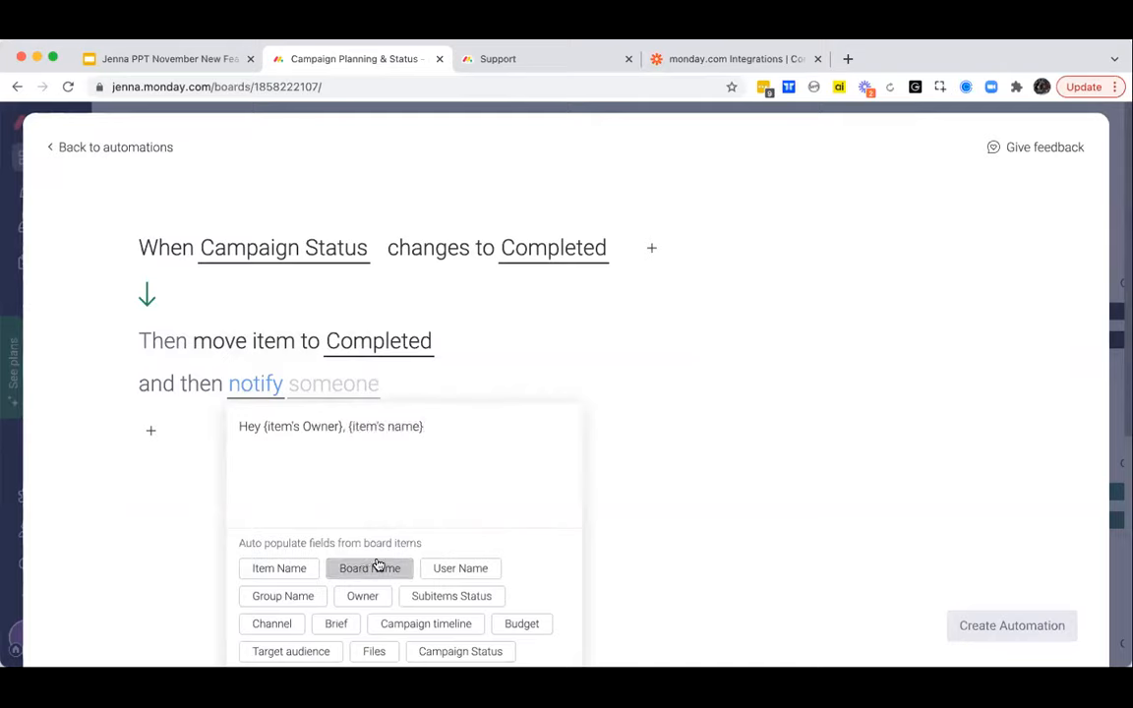
pyautogui.click(379, 567)
pyautogui.click(487, 569)
pyautogui.click(489, 595)
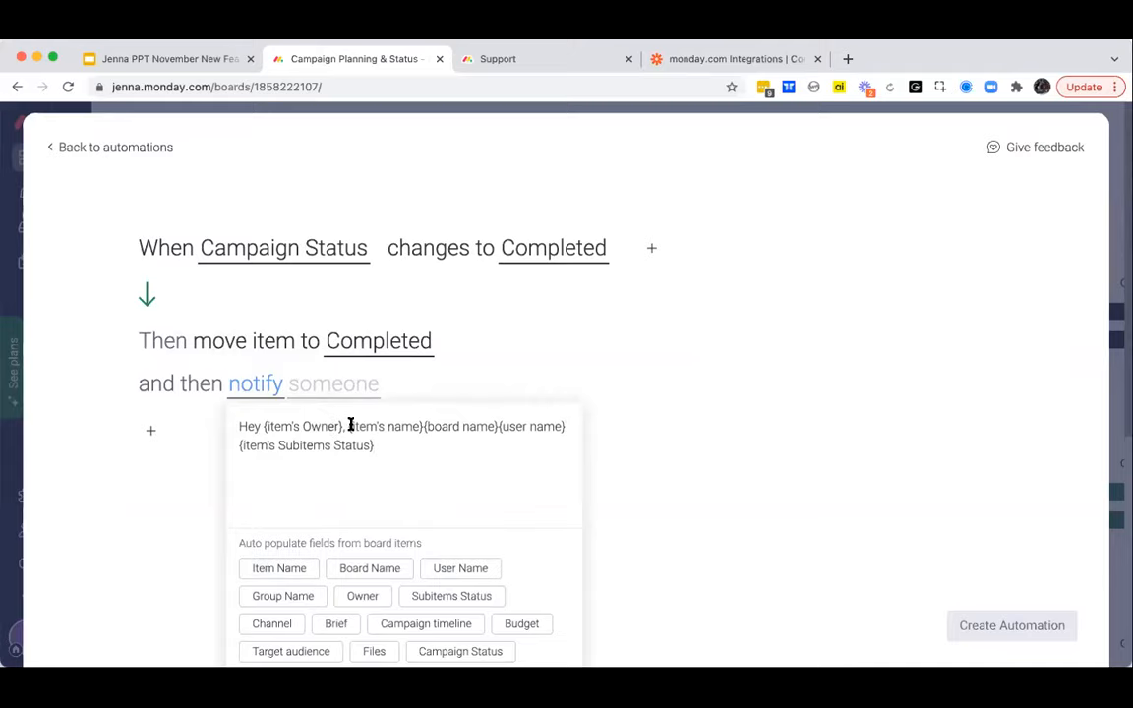
pyautogui.click(634, 386)
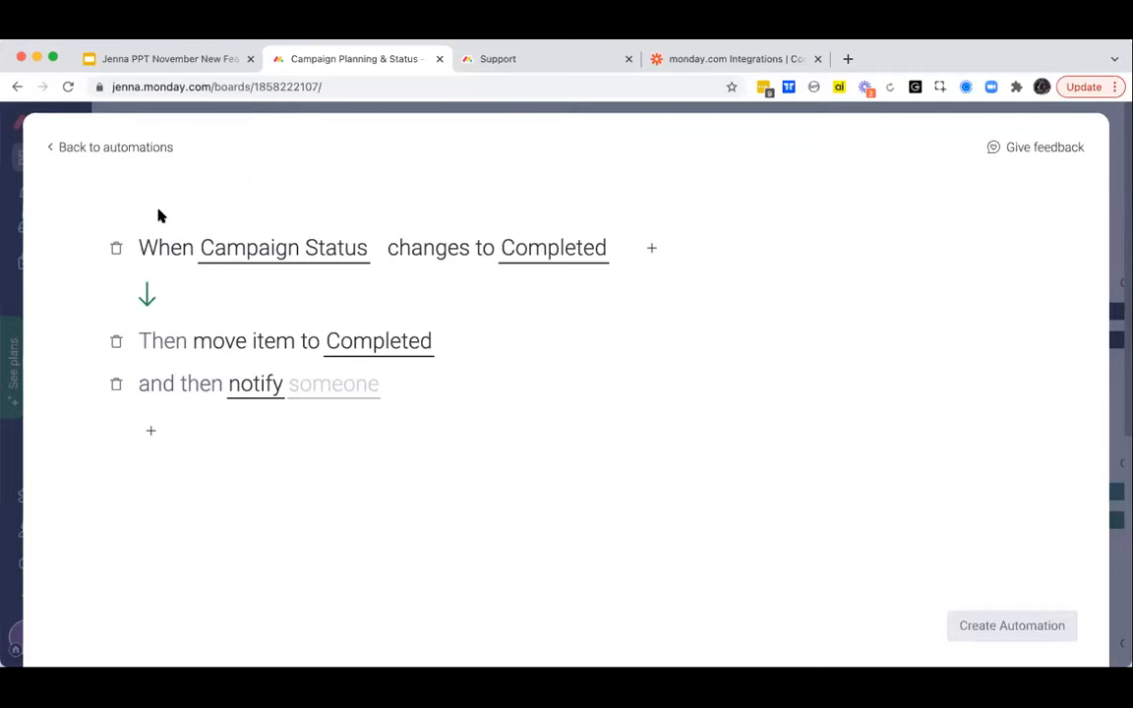
pyautogui.click(116, 148)
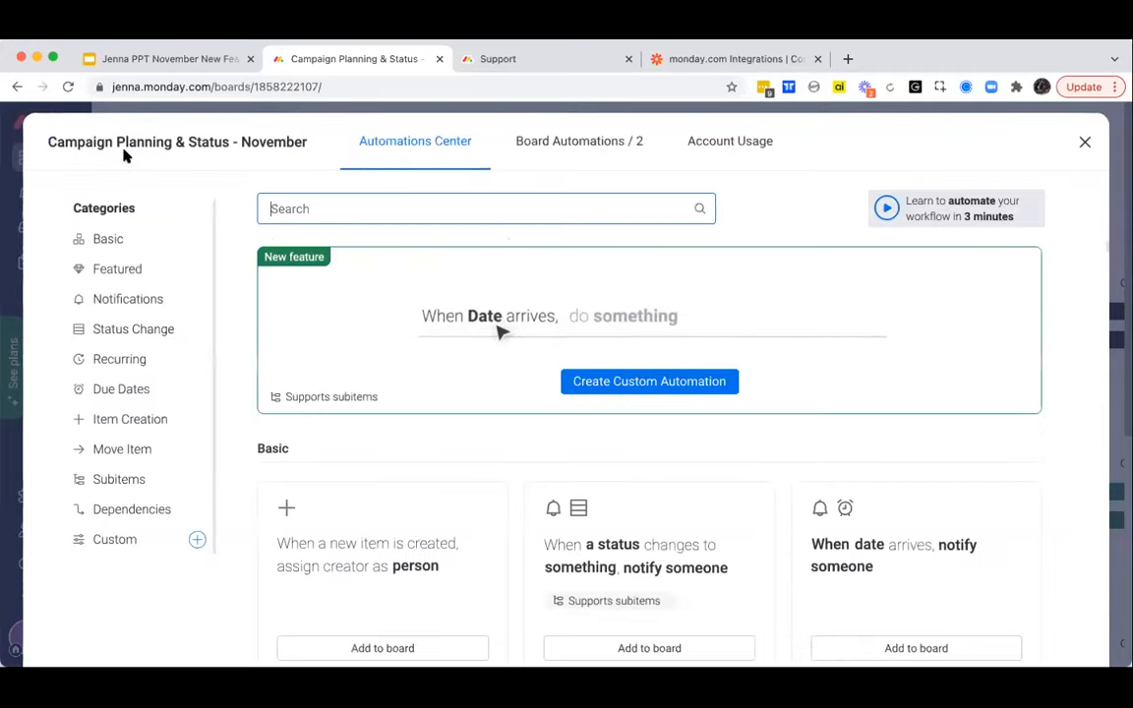
# - Start a new custom automation that triggers when the Budget column changes
pyautogui.click(577, 362)
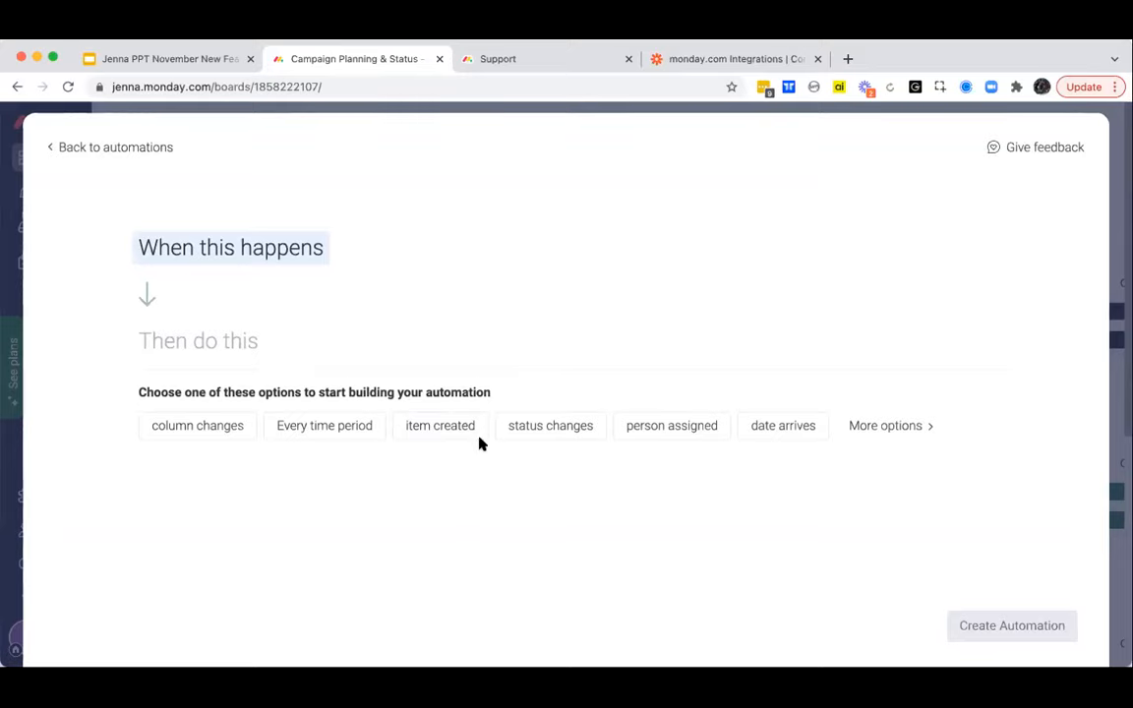
pyautogui.click(198, 429)
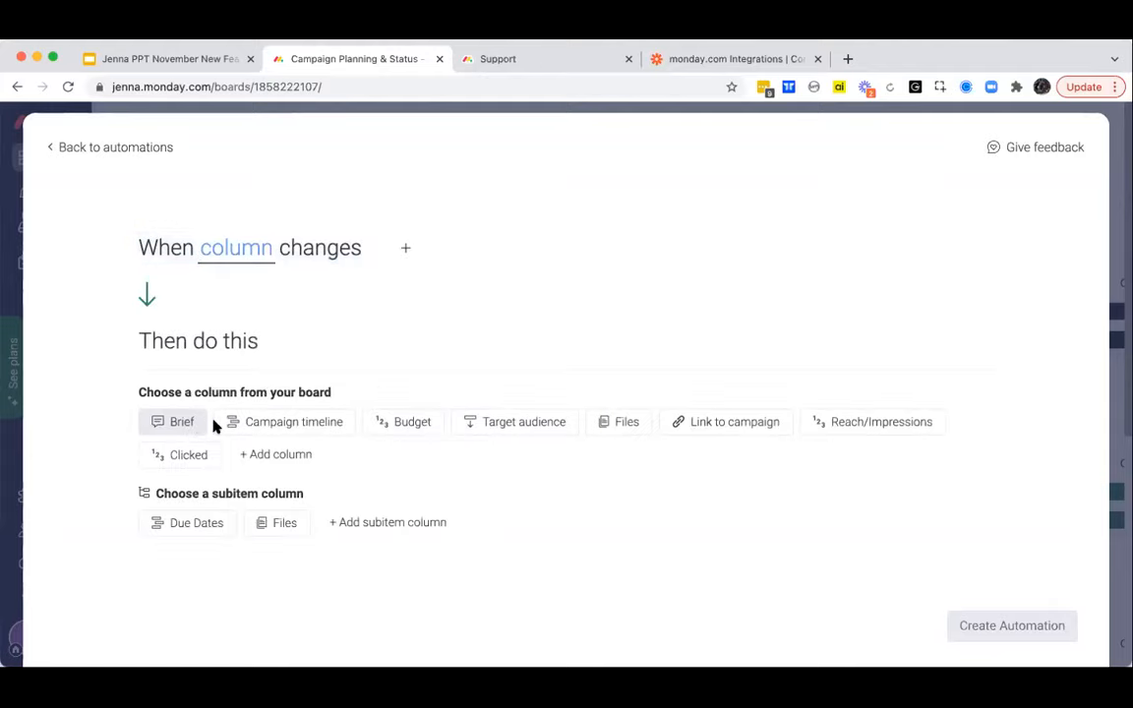
pyautogui.click(418, 424)
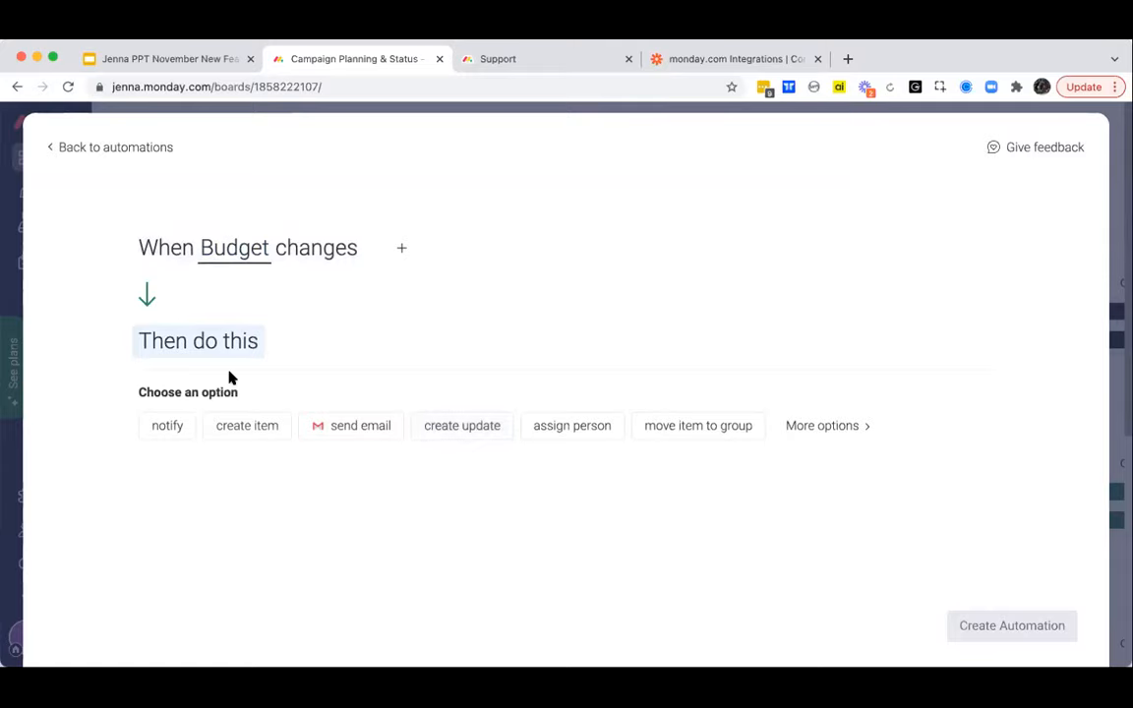
# - Add a condition so the automation runs only if Budget is greater than 500
pyautogui.click(399, 247)
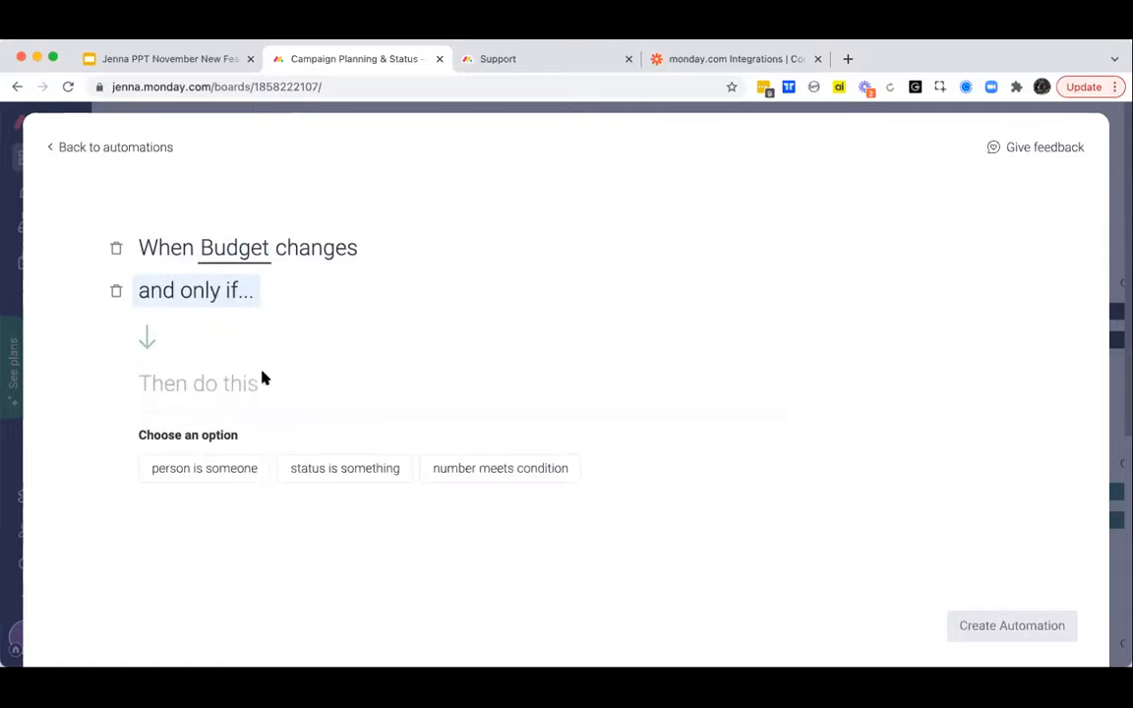
pyautogui.click(354, 467)
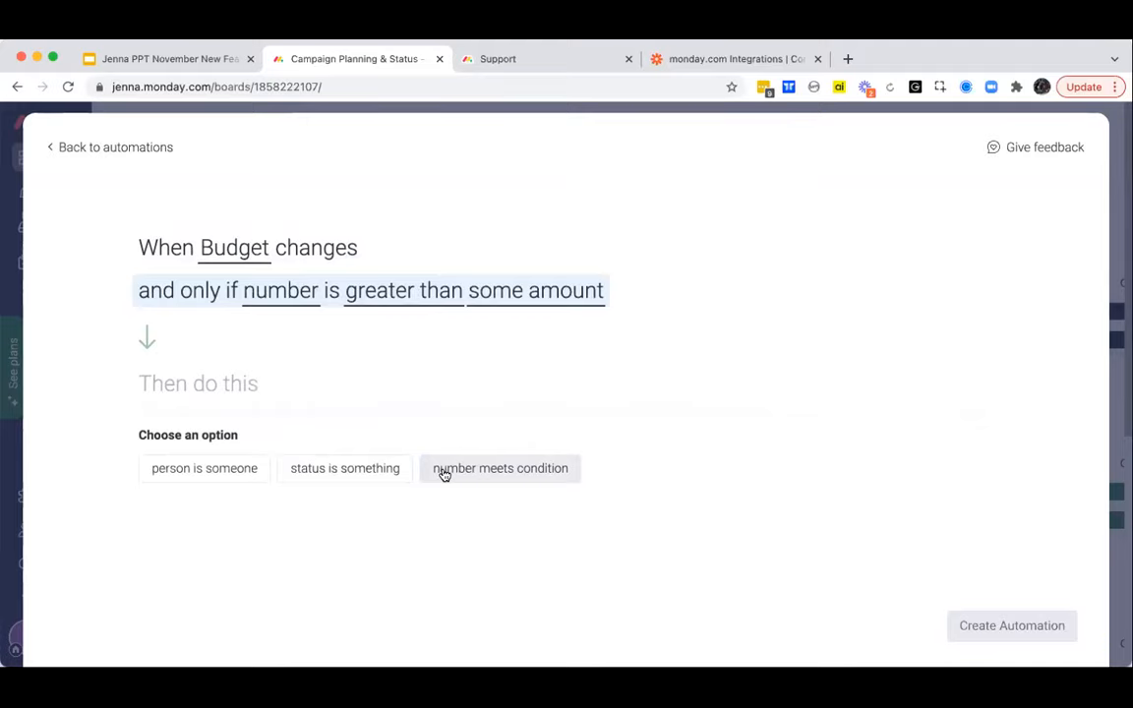
pyautogui.click(445, 474)
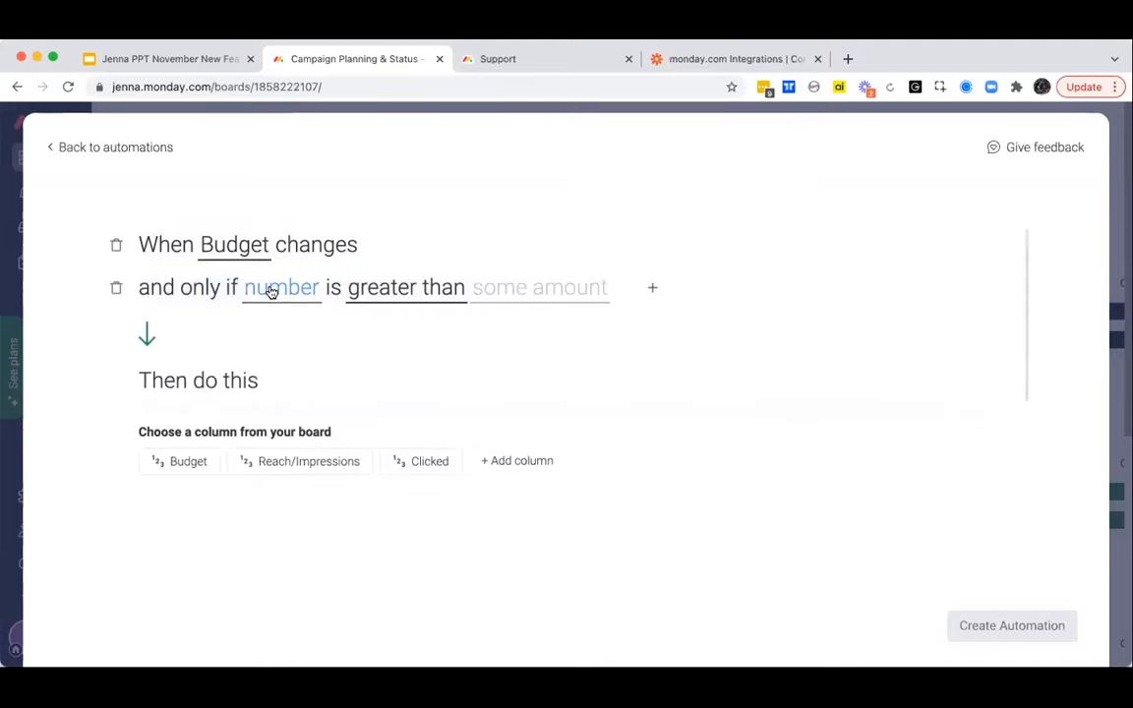
pyautogui.click(185, 464)
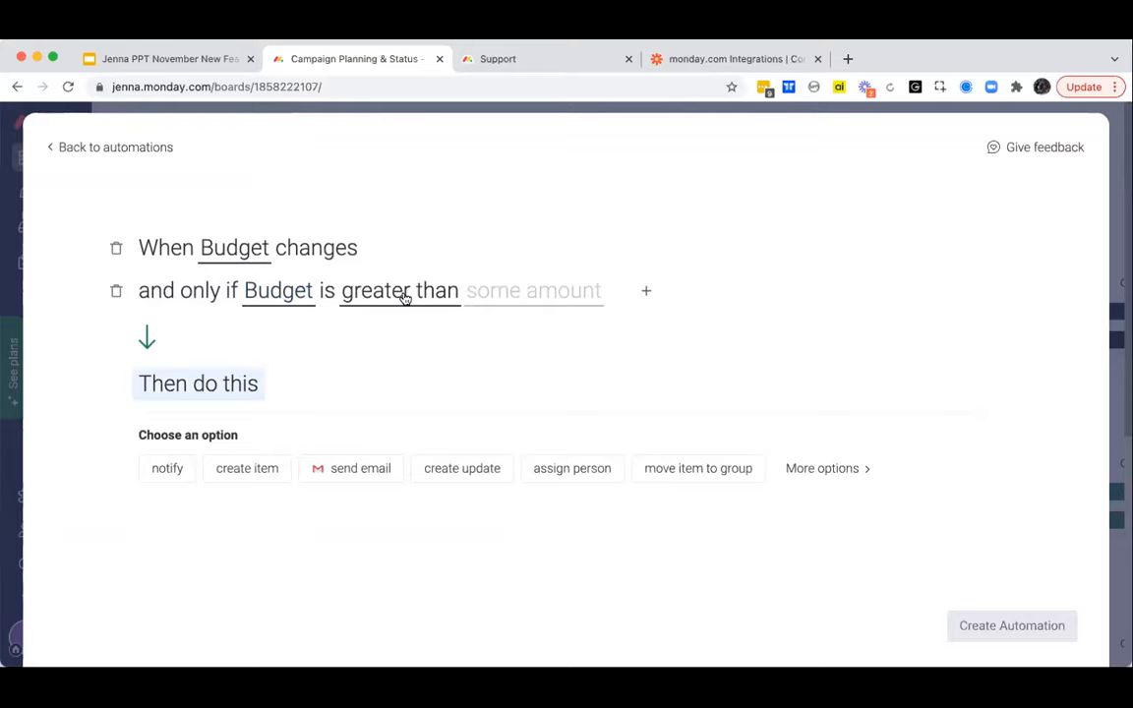
pyautogui.click(501, 297)
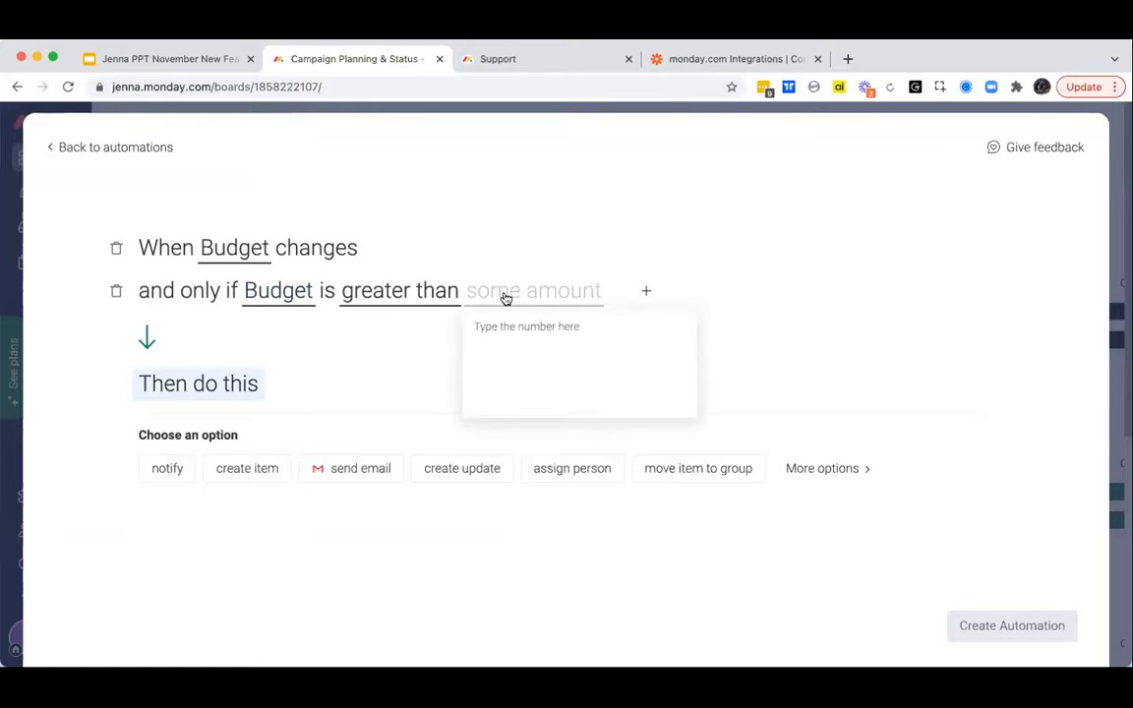
pyautogui.write('500')
pyautogui.click(311, 361)
# - Add a notify action to the Budget automation with yourself (Me) as the recipient
pyautogui.click(154, 471)
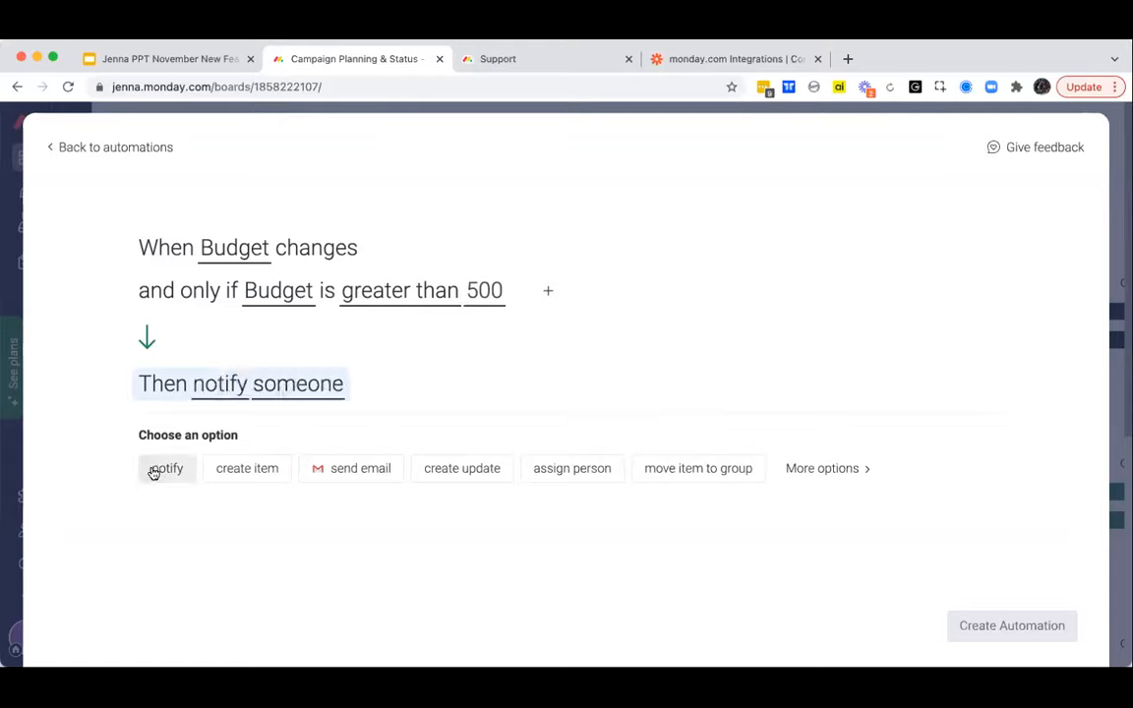
pyautogui.click(301, 384)
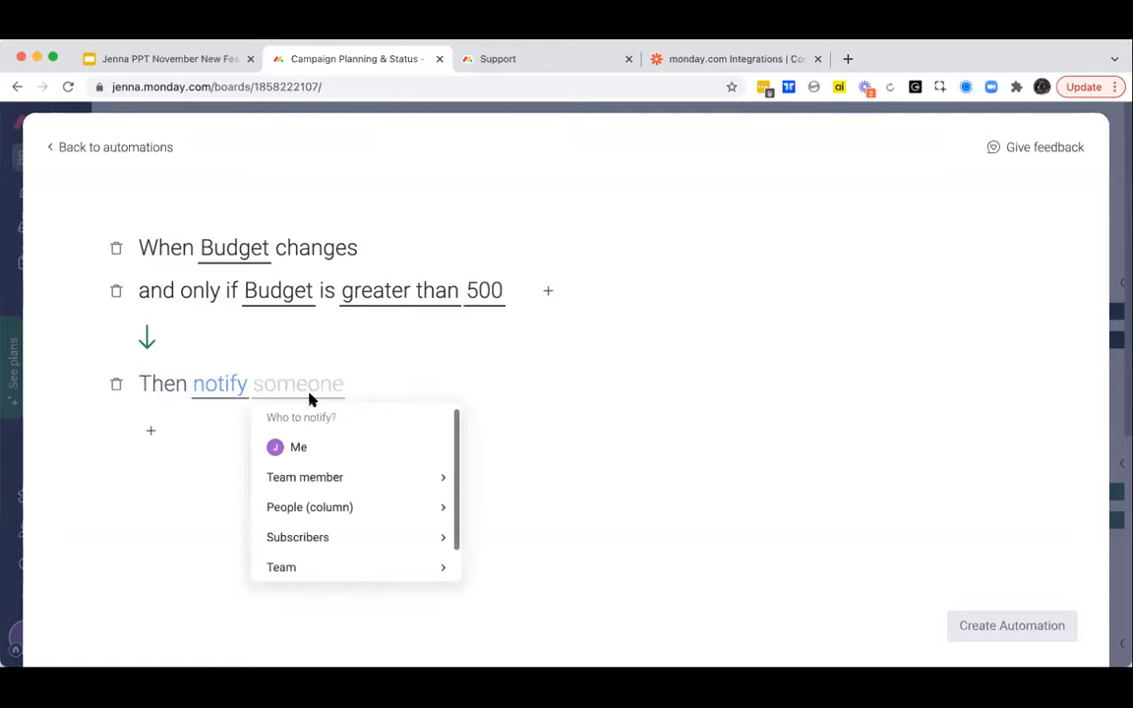
pyautogui.click(313, 450)
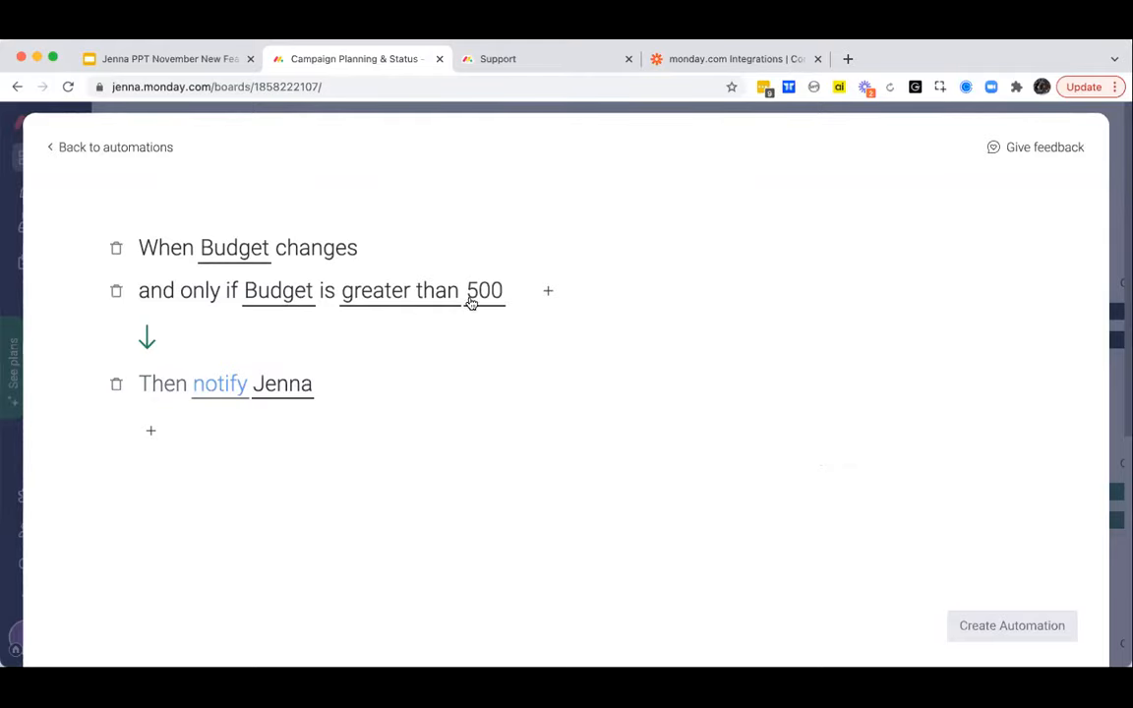
# - Check the comparison options of the Budget condition, and leave the builder without creating the automation
pyautogui.click(414, 294)
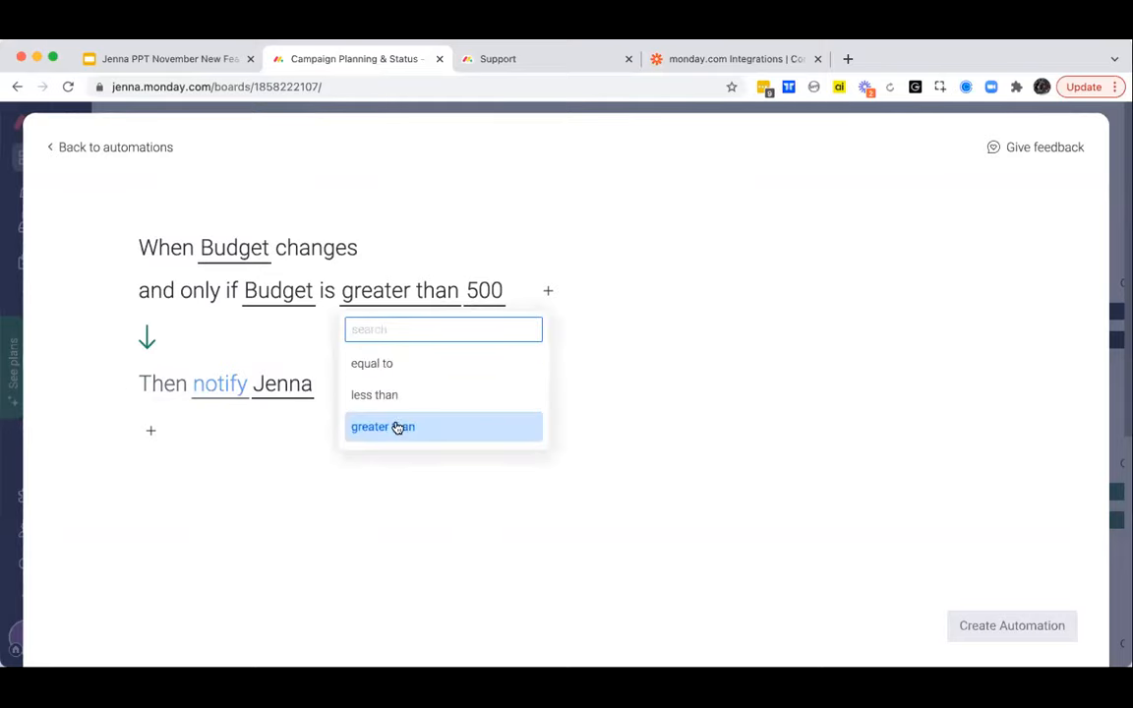
pyautogui.click(317, 466)
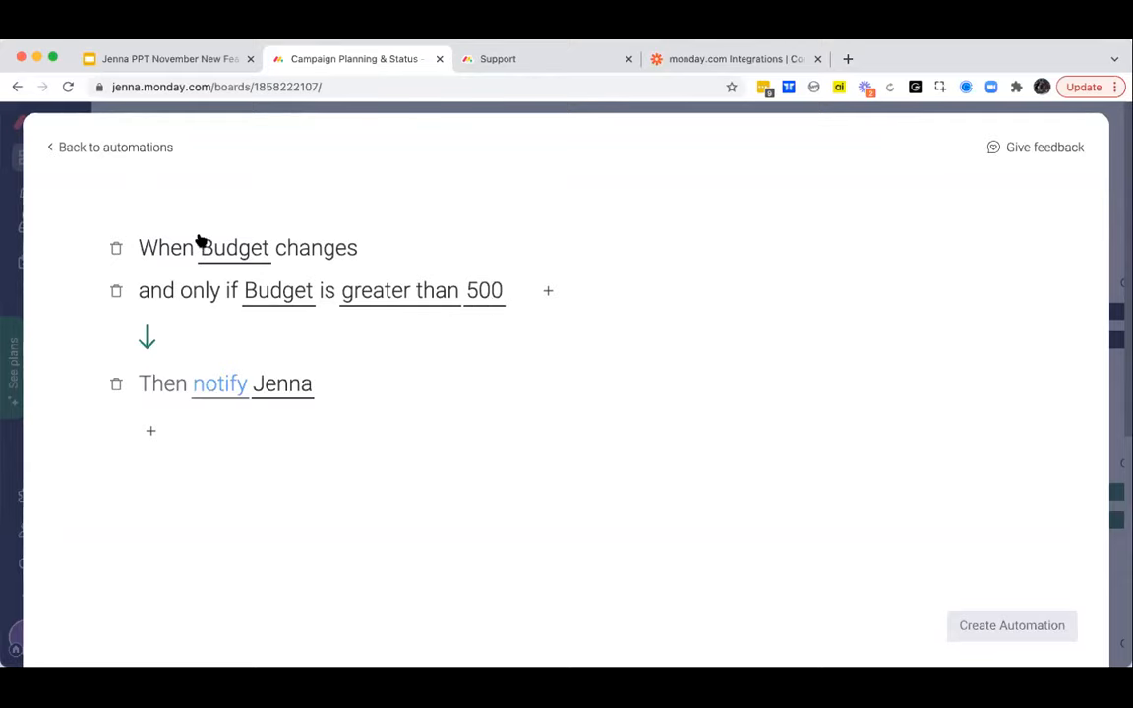
pyautogui.click(63, 157)
pyautogui.click(12, 182)
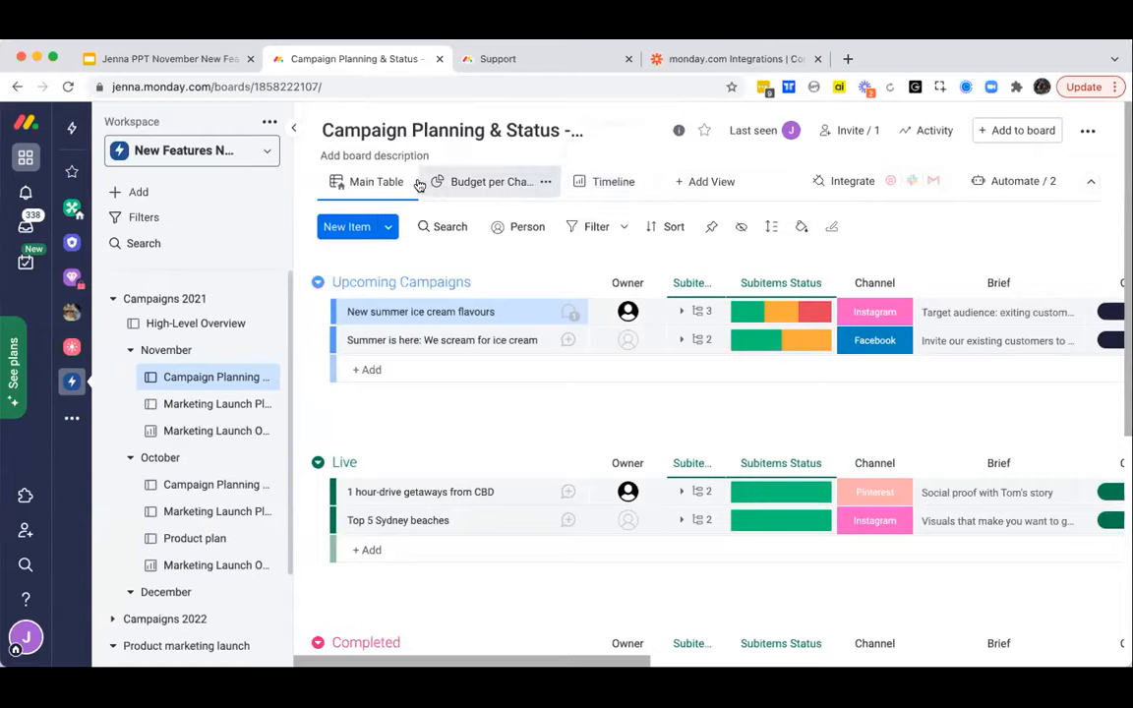
# - View November's Marketing Launch Overview dashboard and the Campaign Planning board's Budget per Channel and Timeline views
pyautogui.click(203, 433)
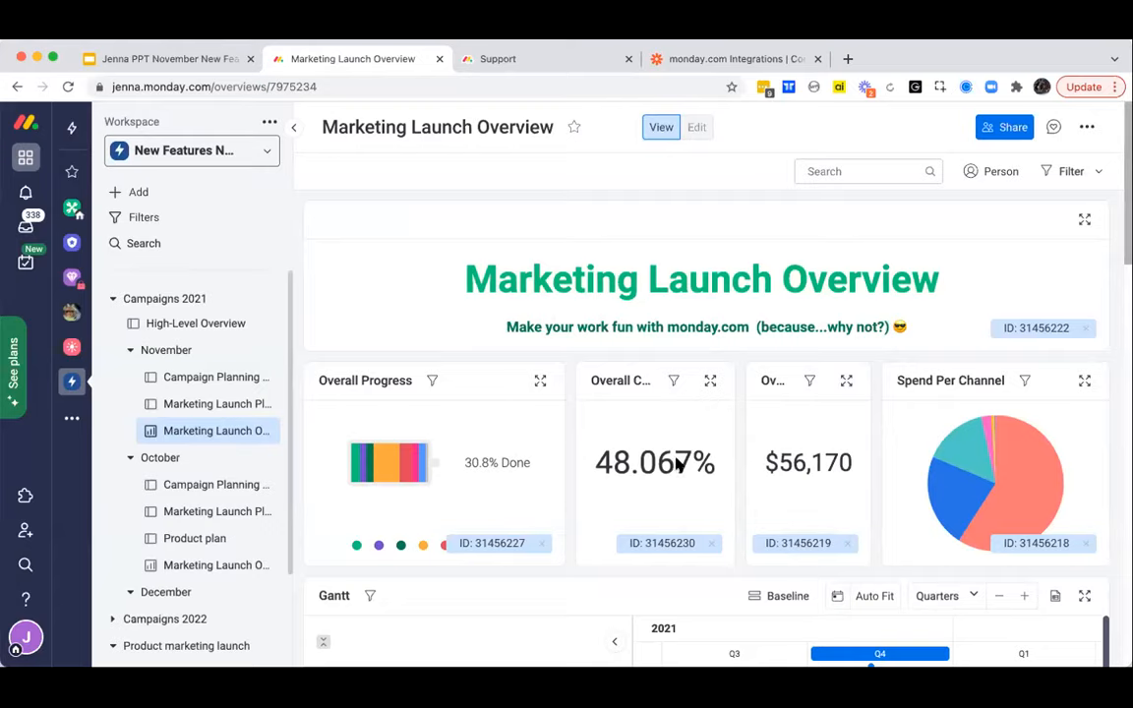
pyautogui.click(192, 381)
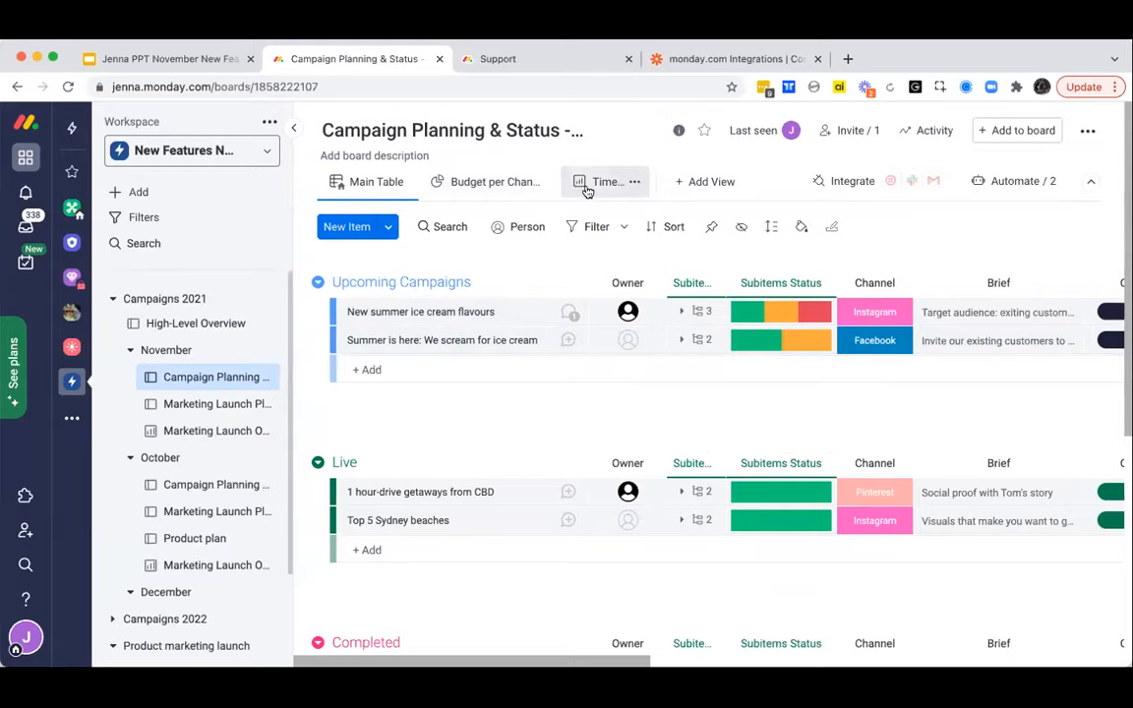
pyautogui.click(495, 179)
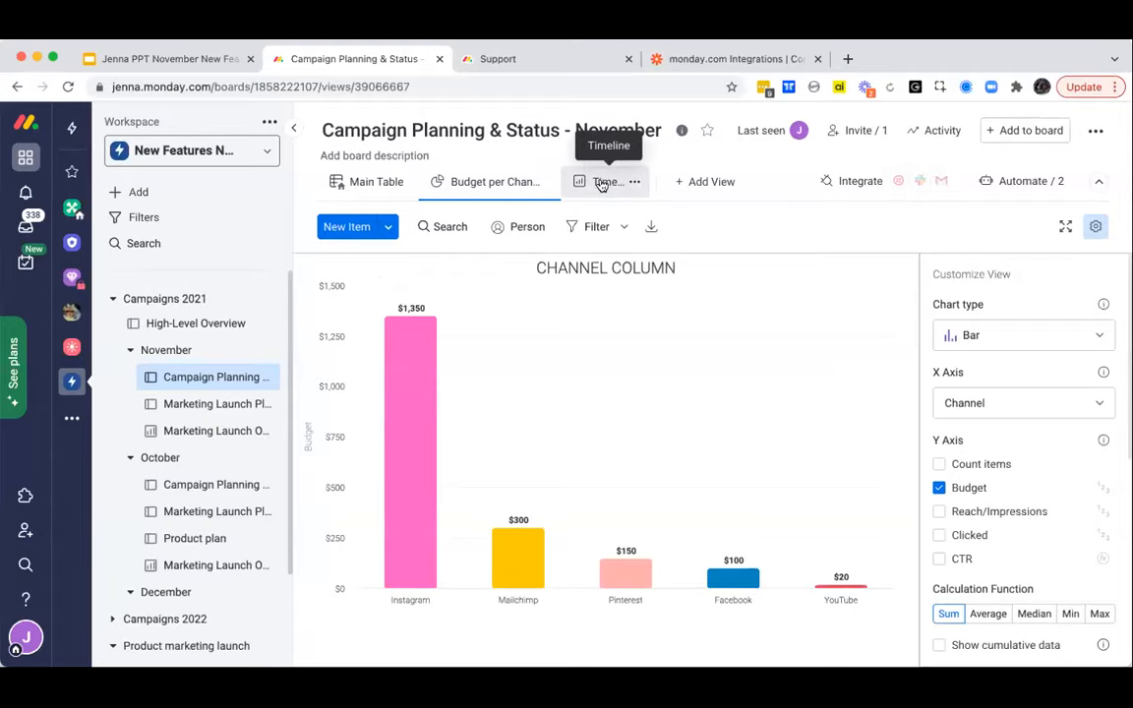
pyautogui.click(602, 182)
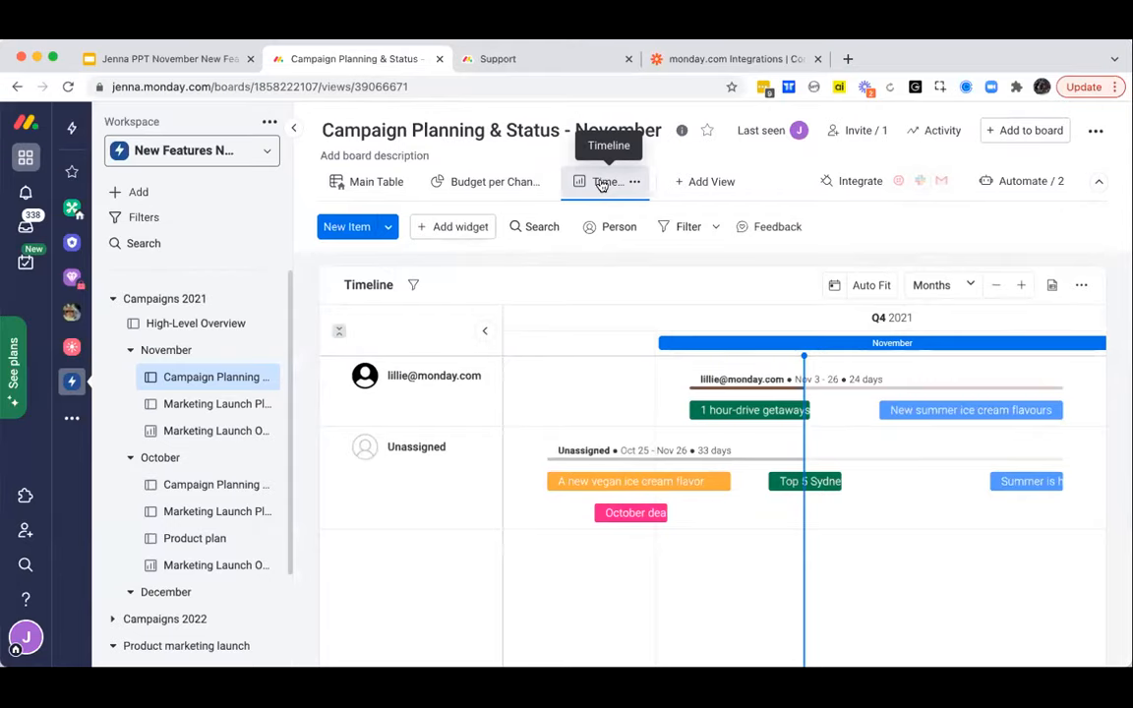
# - Add a Dashboard view to the Campaign Planning & Status - November board, with a Chart as its first widget
pyautogui.click(689, 186)
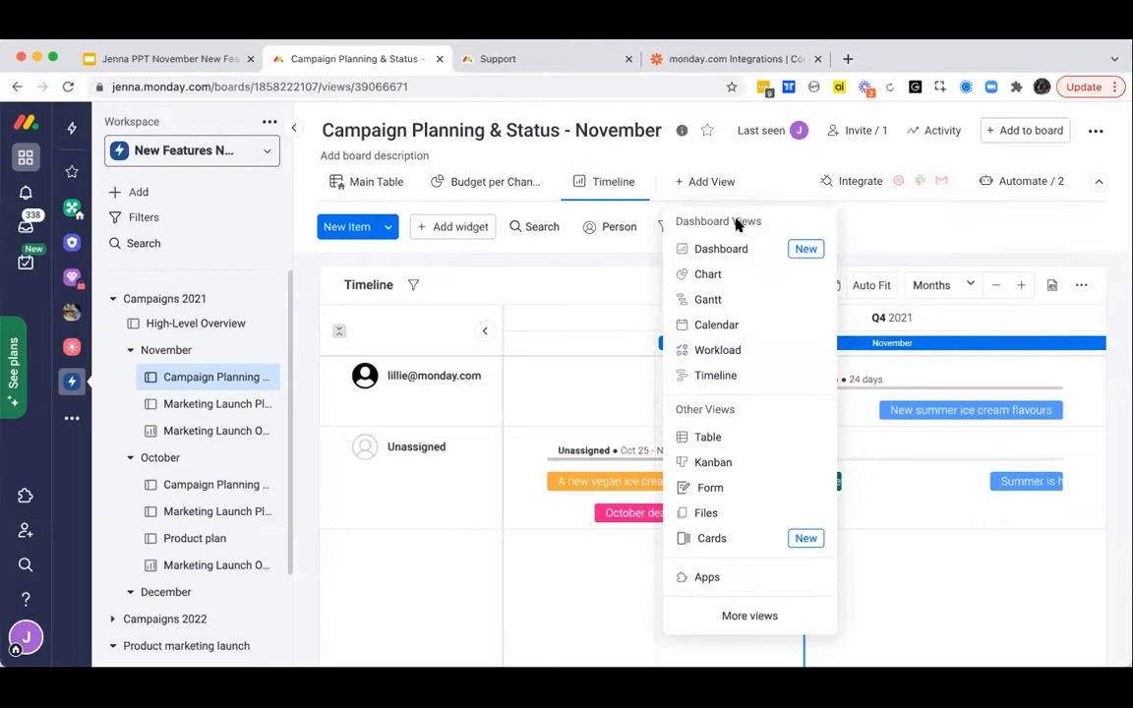
pyautogui.click(714, 250)
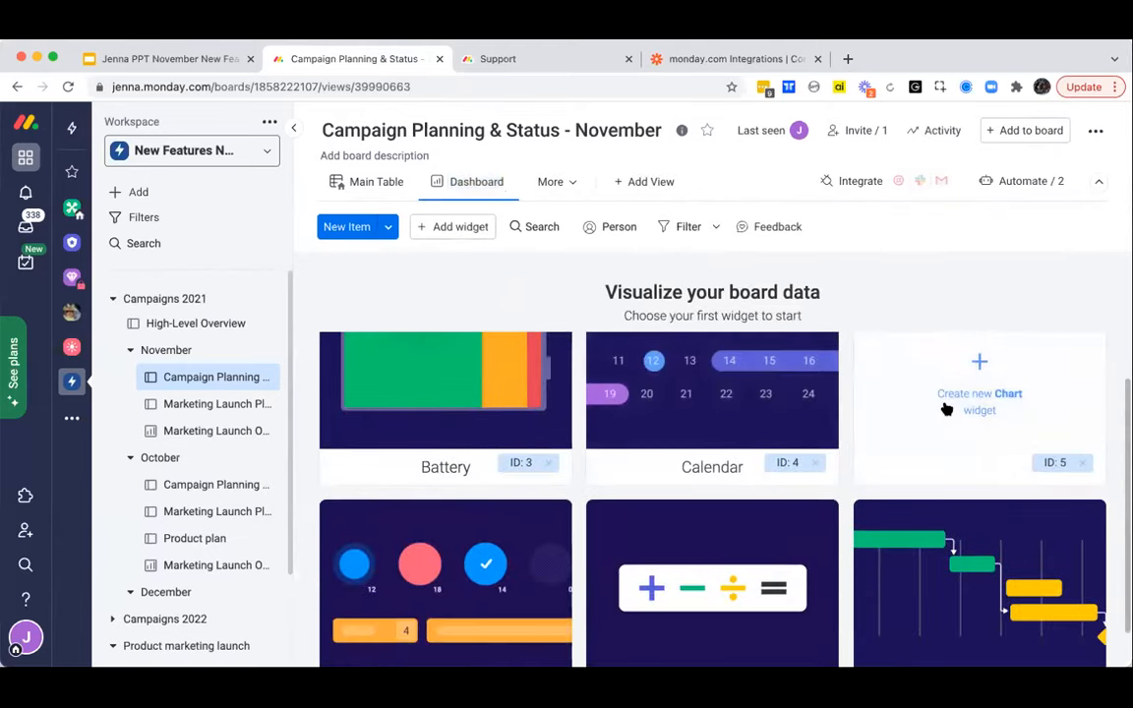
pyautogui.click(947, 404)
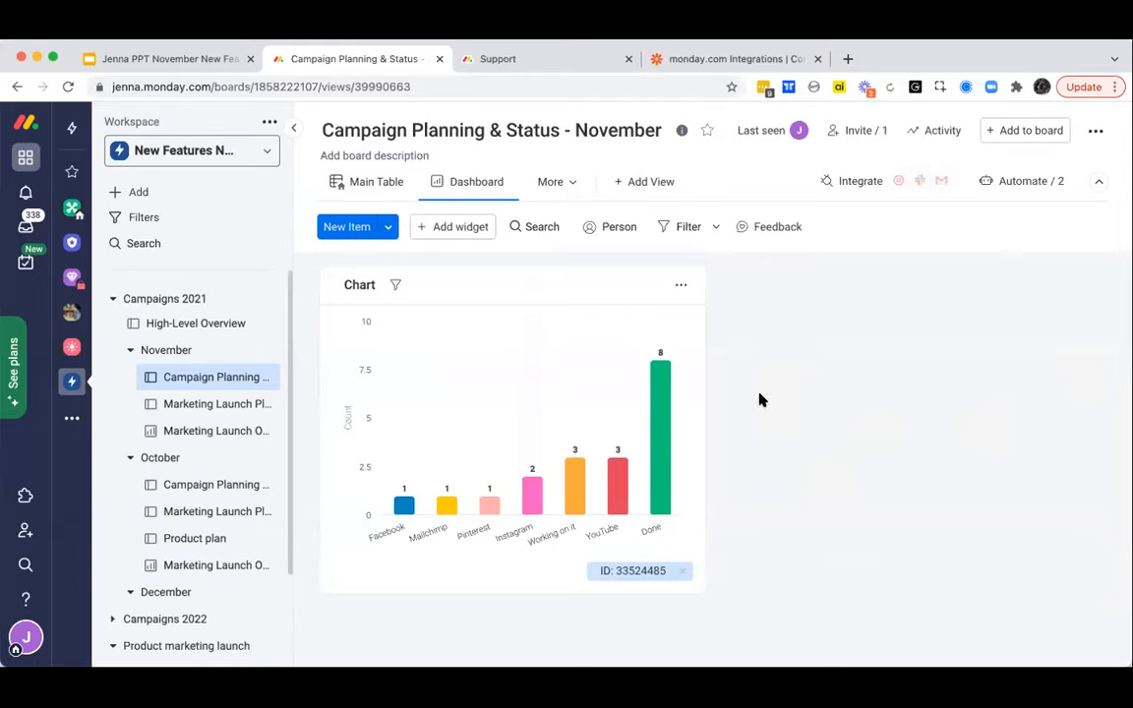
# - Search the Widgets Center for "time" and add the Timeline widget to the board's dashboard view
pyautogui.click(446, 229)
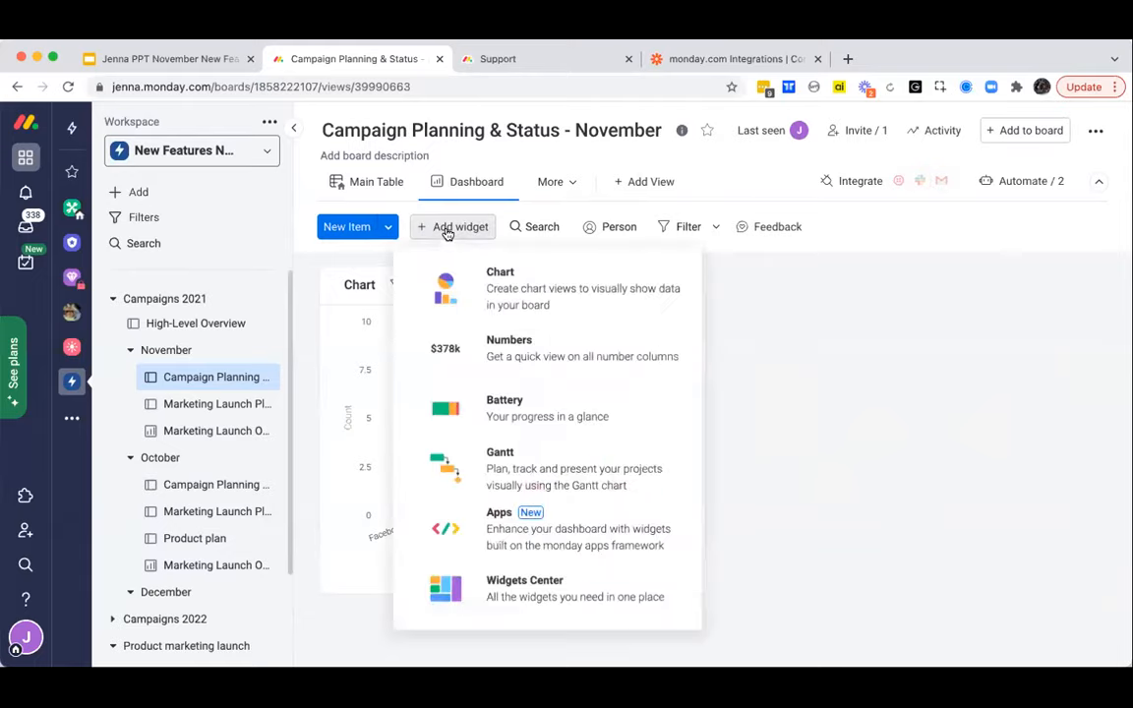
pyautogui.click(529, 586)
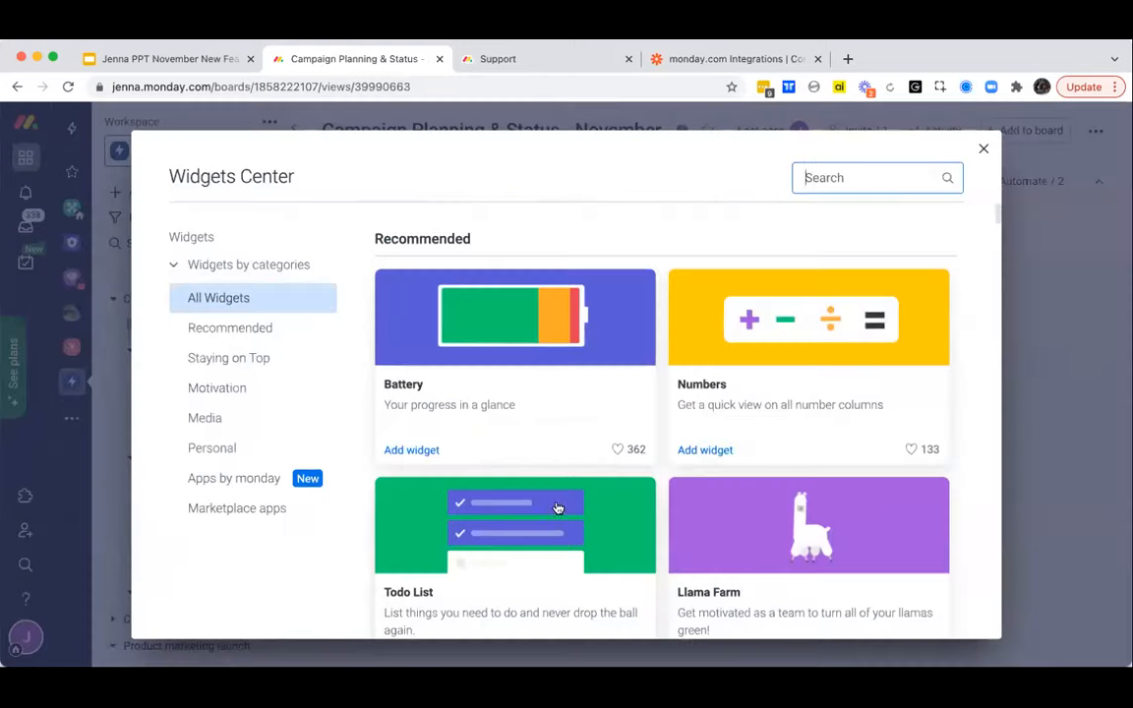
pyautogui.click(833, 177)
pyautogui.write('time')
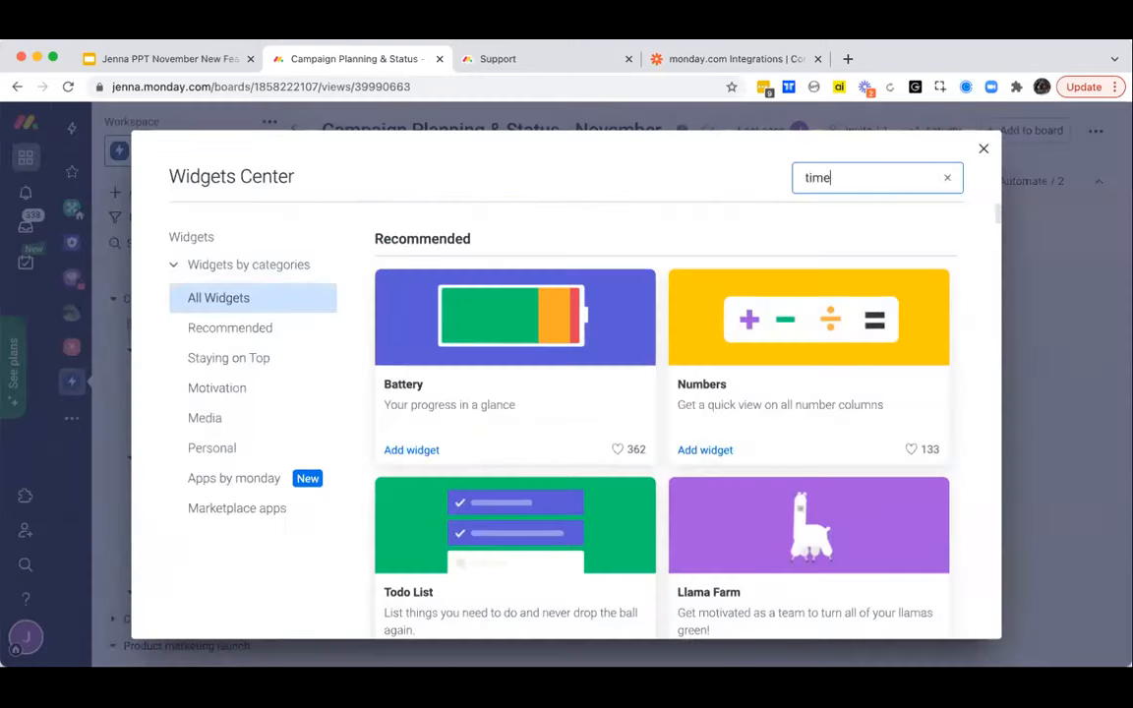
pyautogui.click(753, 351)
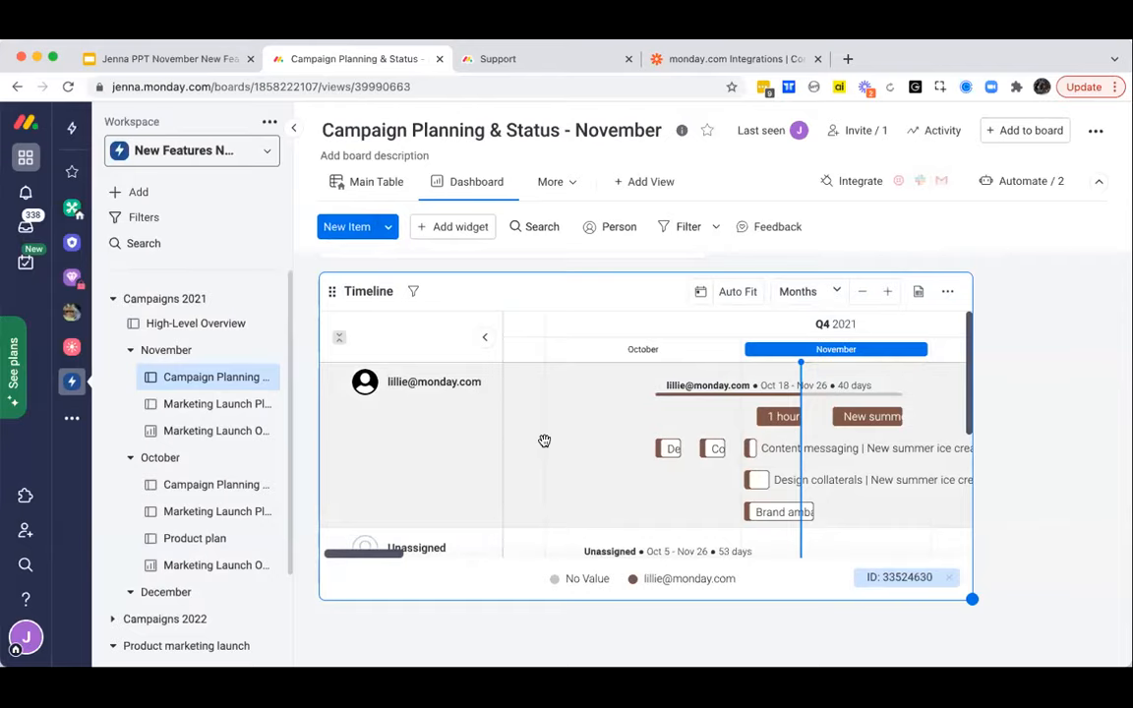
# - Color the Timeline widget by Group, review its timeline columns for items and subitems, and return to the dashboard view
pyautogui.click(947, 293)
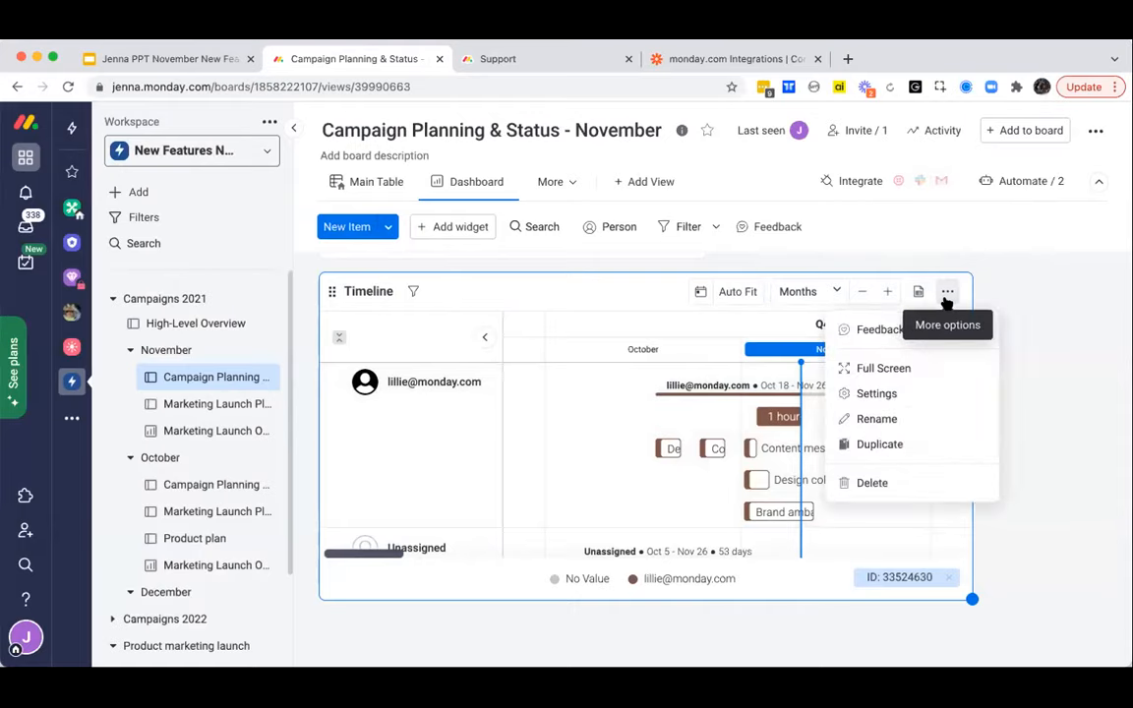
pyautogui.click(878, 396)
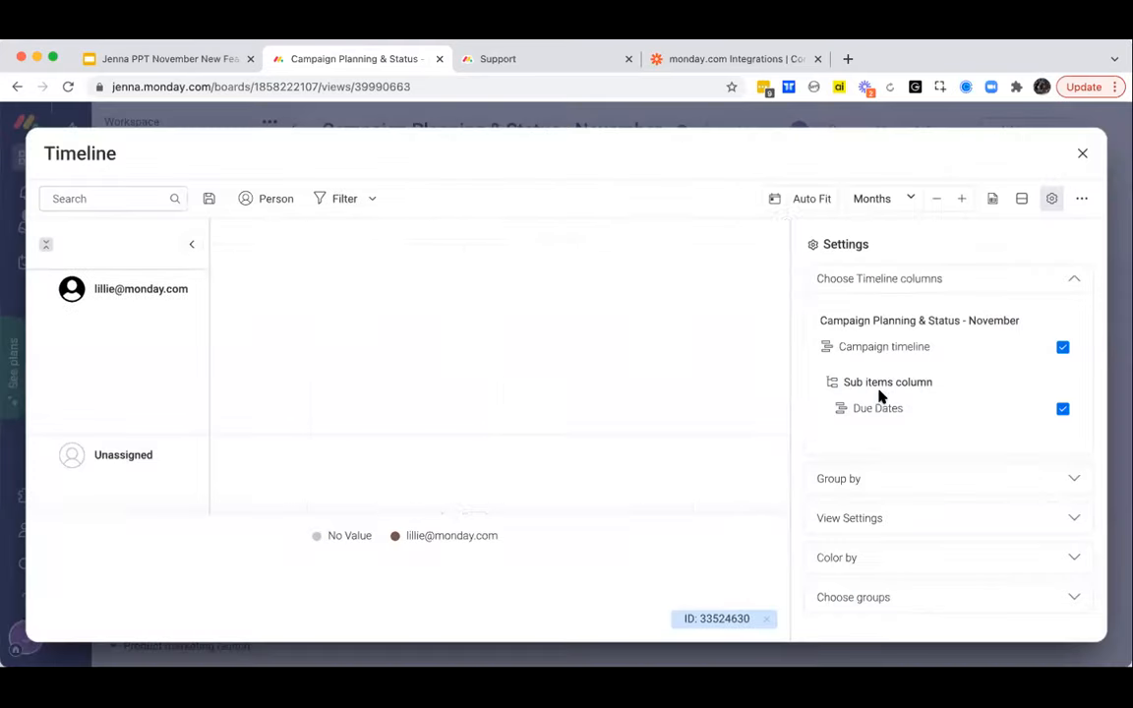
pyautogui.click(859, 557)
pyautogui.click(908, 464)
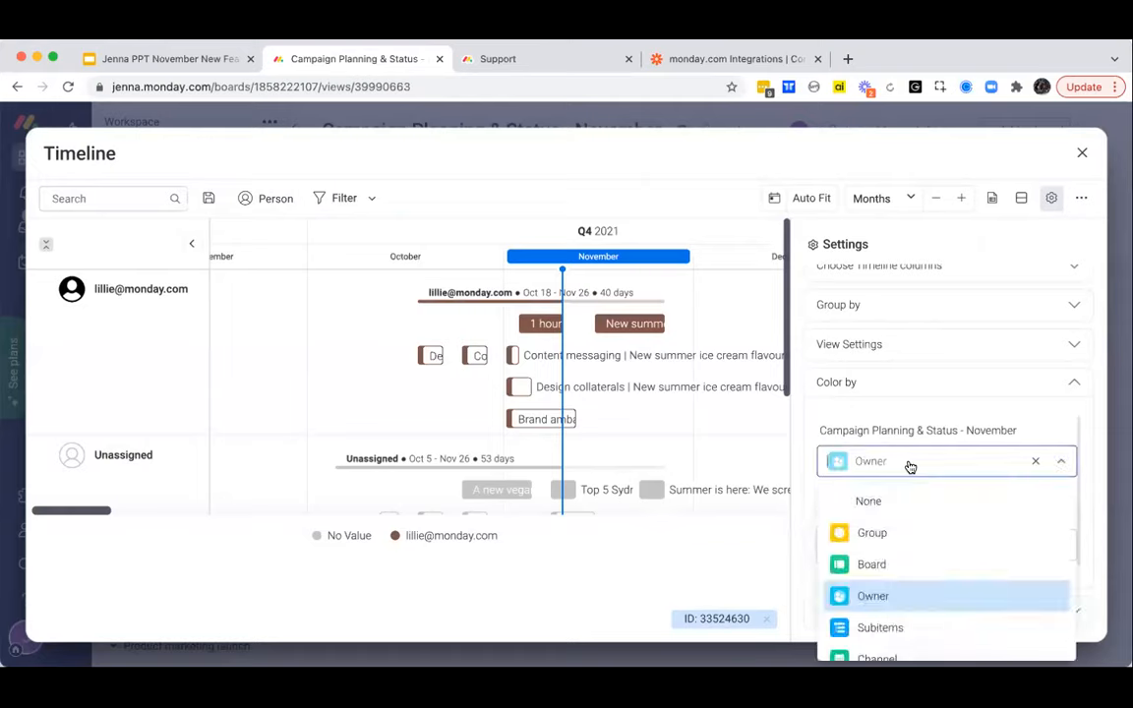
pyautogui.click(876, 533)
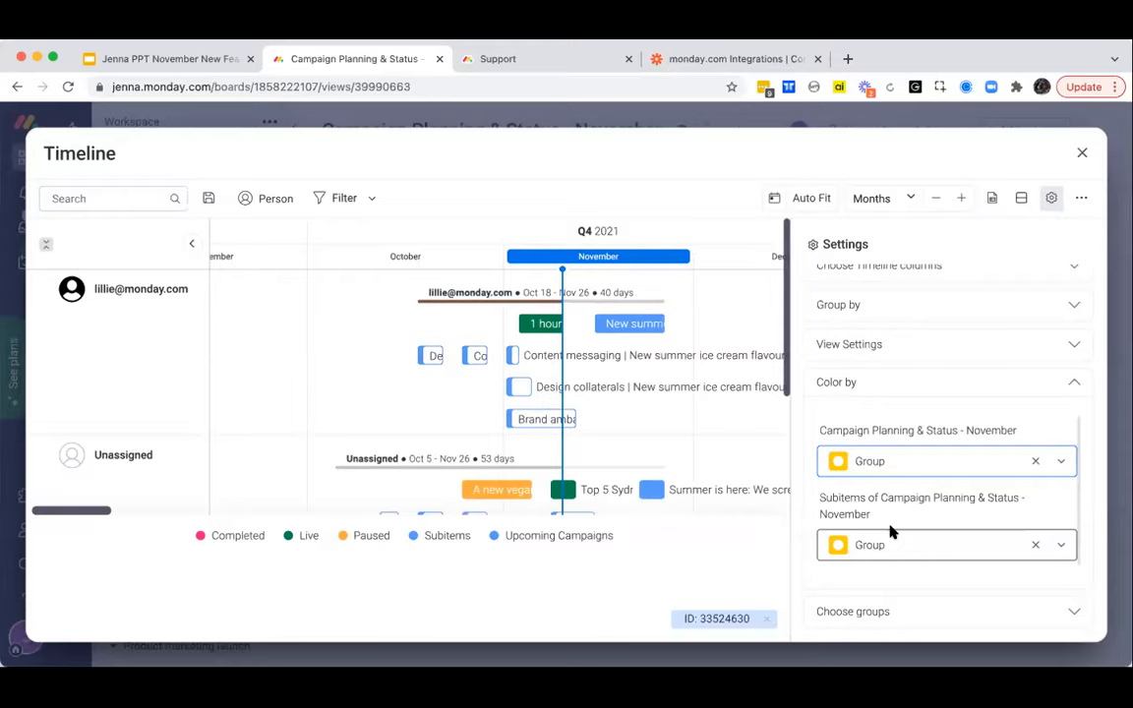
pyautogui.scroll(1, 907, 295)
pyautogui.click(911, 284)
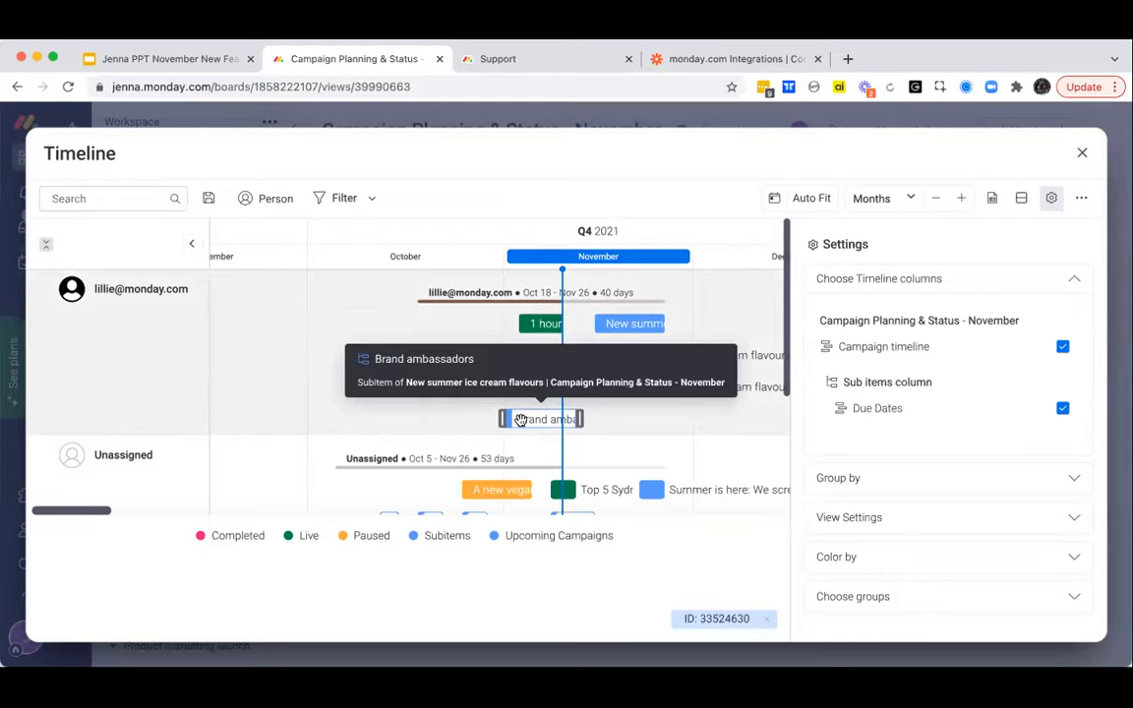
pyautogui.click(1082, 154)
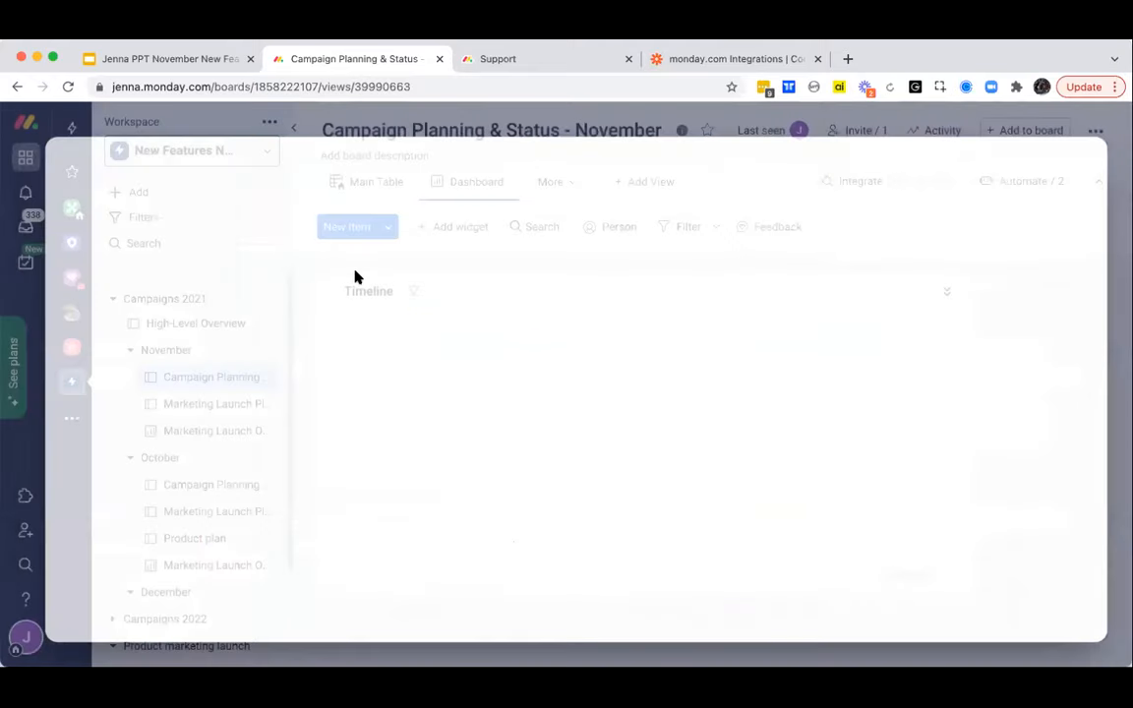
# - Add a Battery widget to the dashboard view and enlarge it beside the chart
pyautogui.click(435, 228)
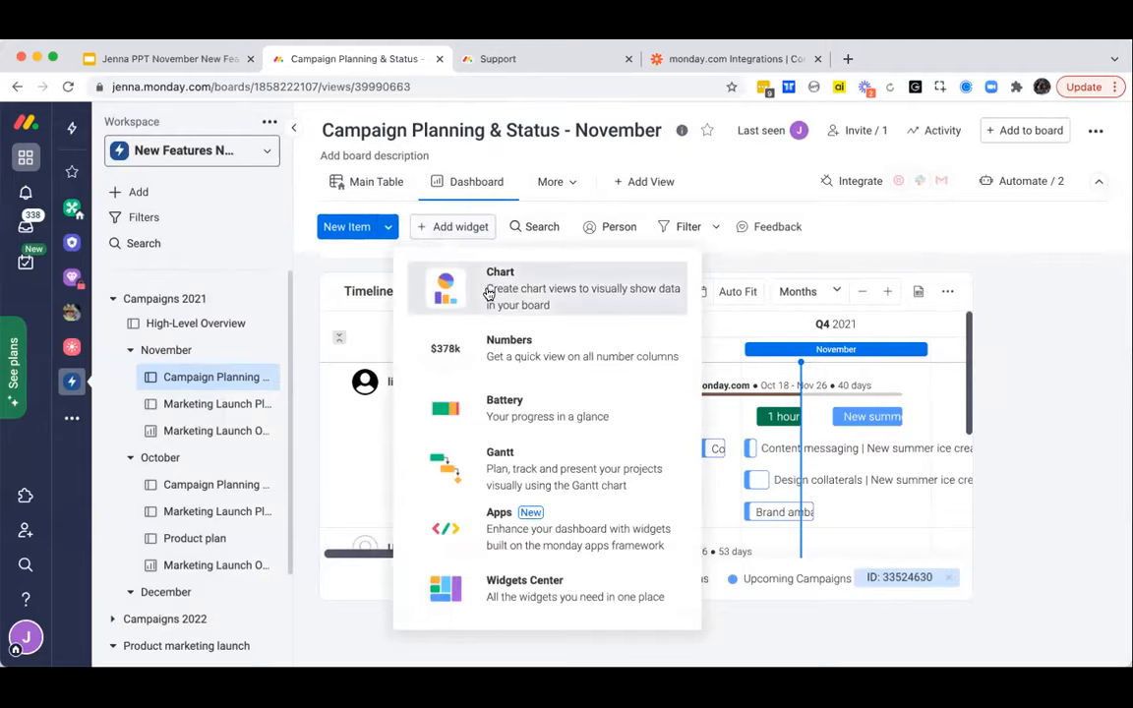
pyautogui.click(497, 400)
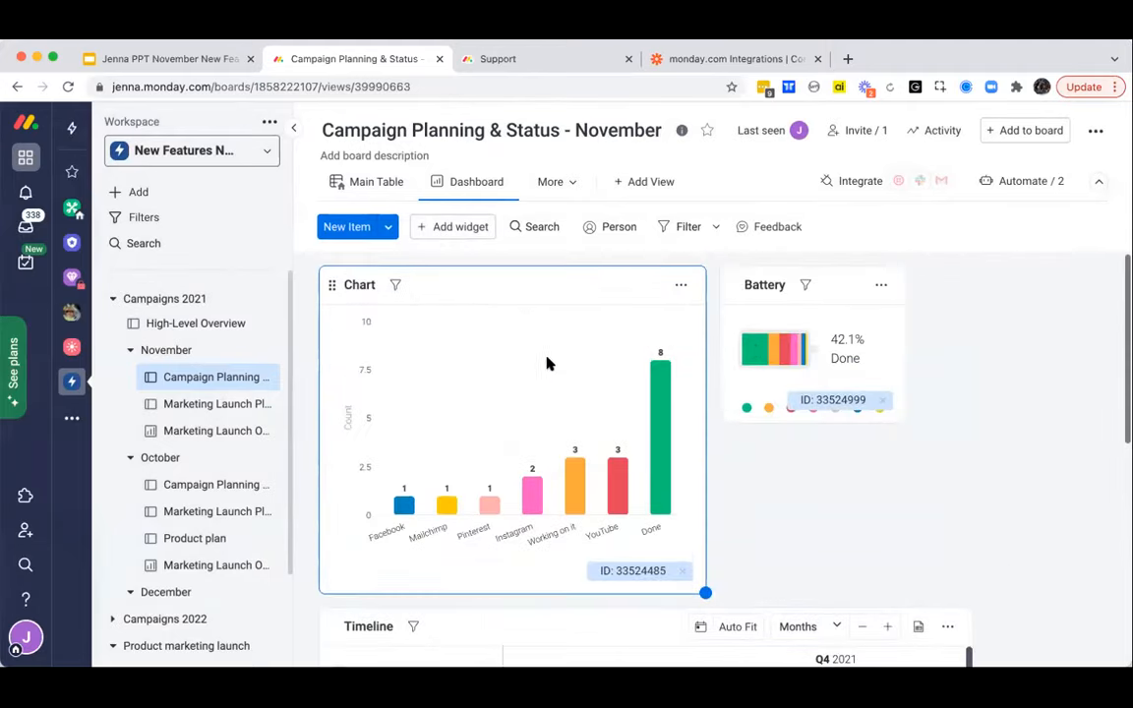
pyautogui.moveTo(904, 422); pyautogui.dragTo(1040, 536)
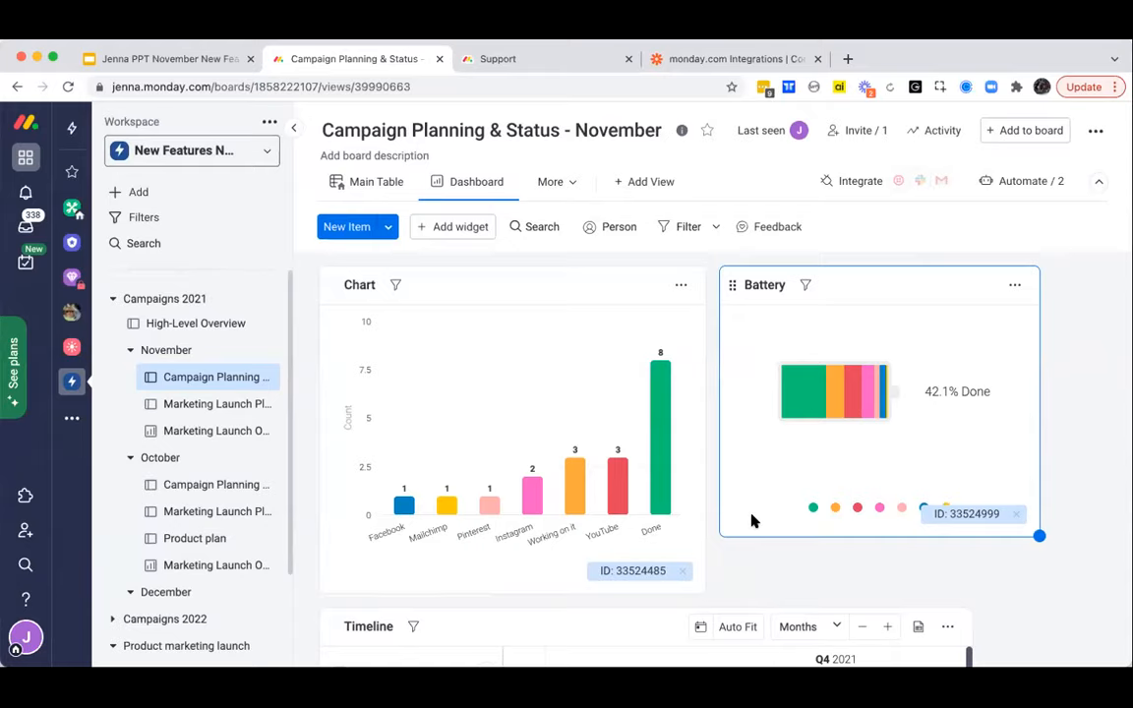
# - Check the Dashboard view's sharing option, and open the Marketing Launch Plan board under Product marketing launch
pyautogui.click(502, 182)
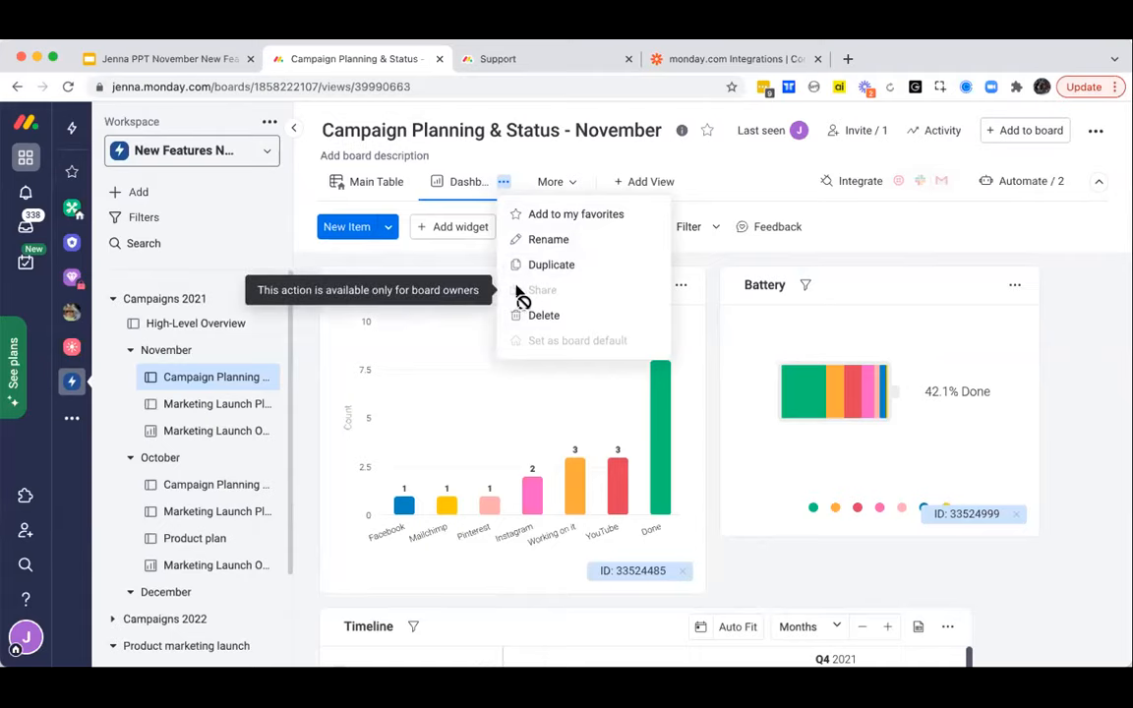
pyautogui.scroll(-3, 212, 560)
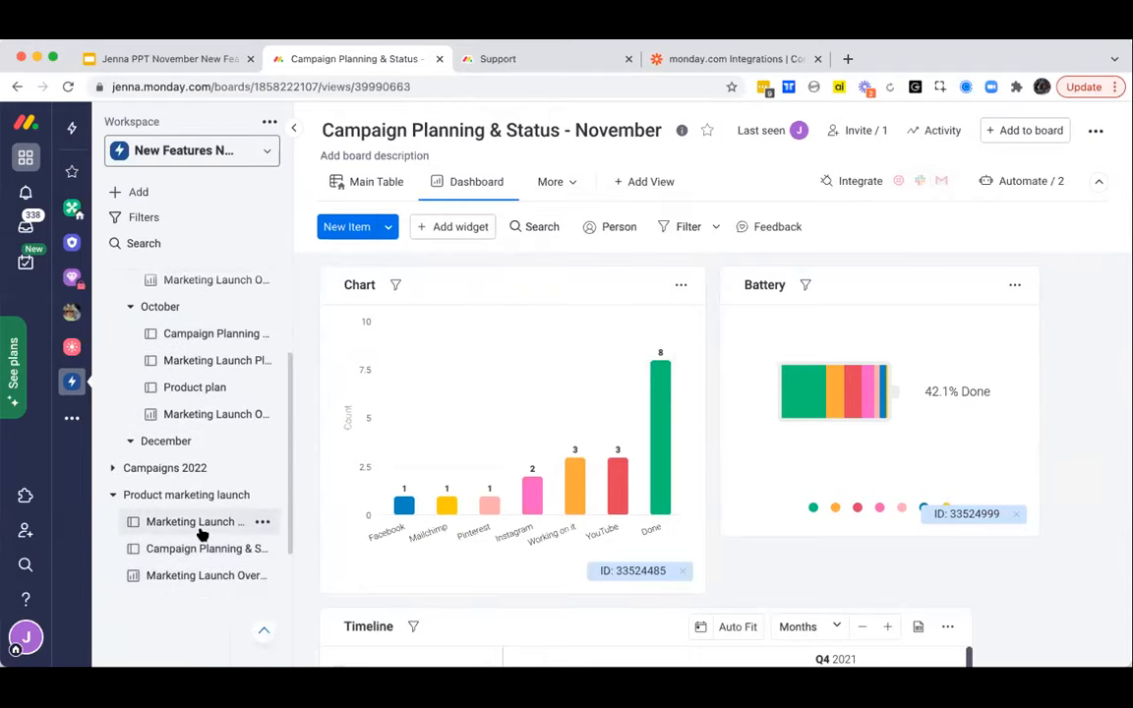
pyautogui.click(204, 523)
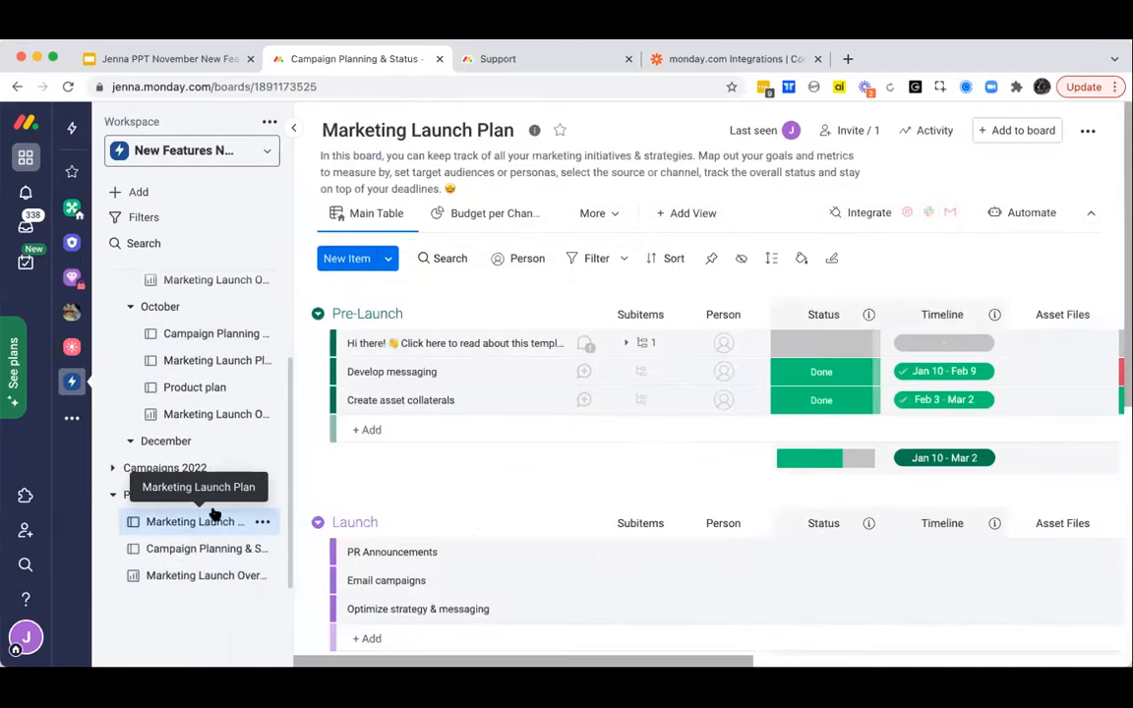
# - Add a Dashboard view to the Marketing Launch Plan board, with a Battery as its first widget
pyautogui.click(610, 219)
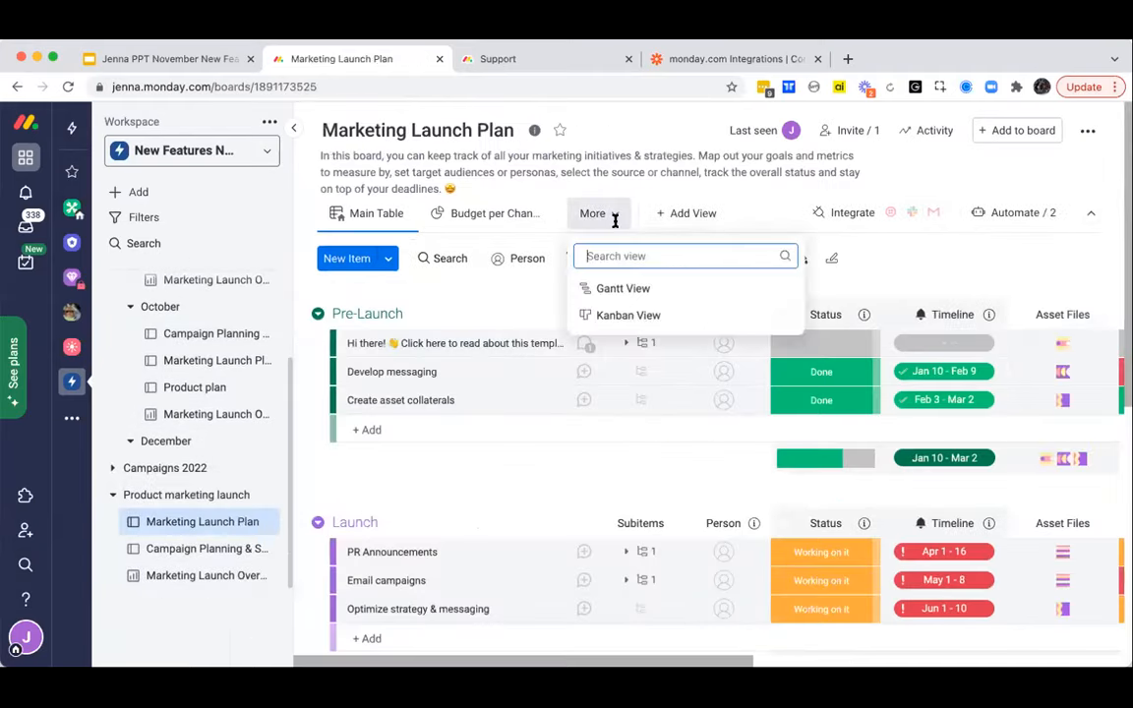
pyautogui.click(674, 215)
pyautogui.click(693, 278)
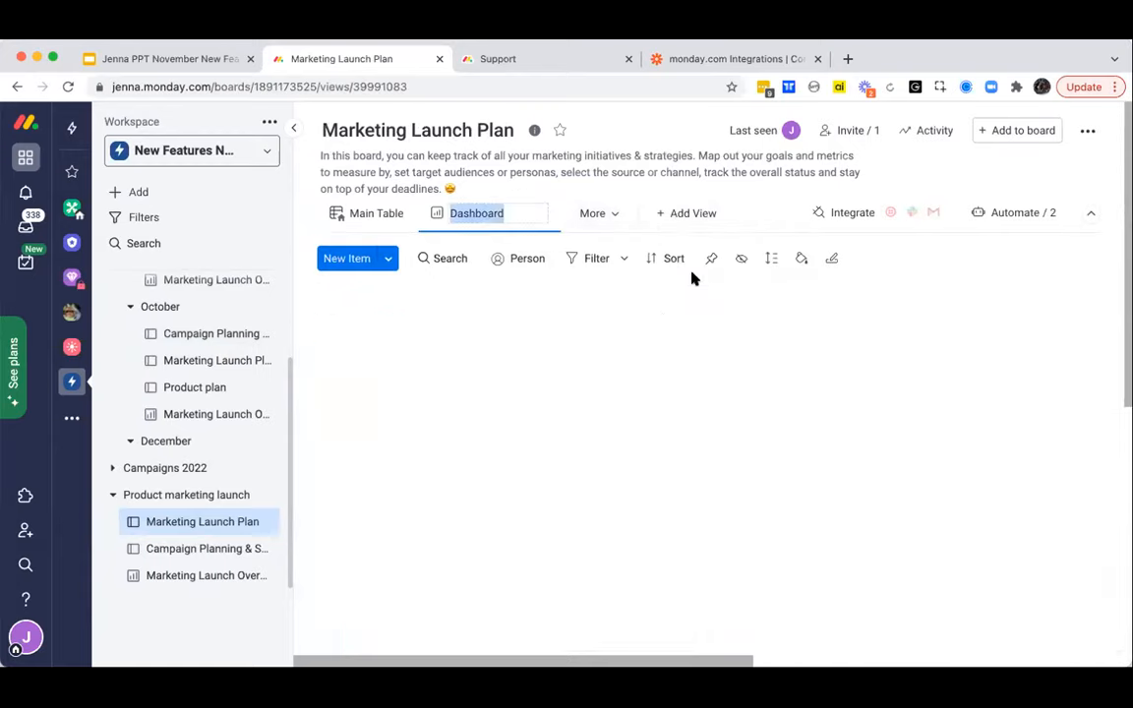
pyautogui.click(524, 461)
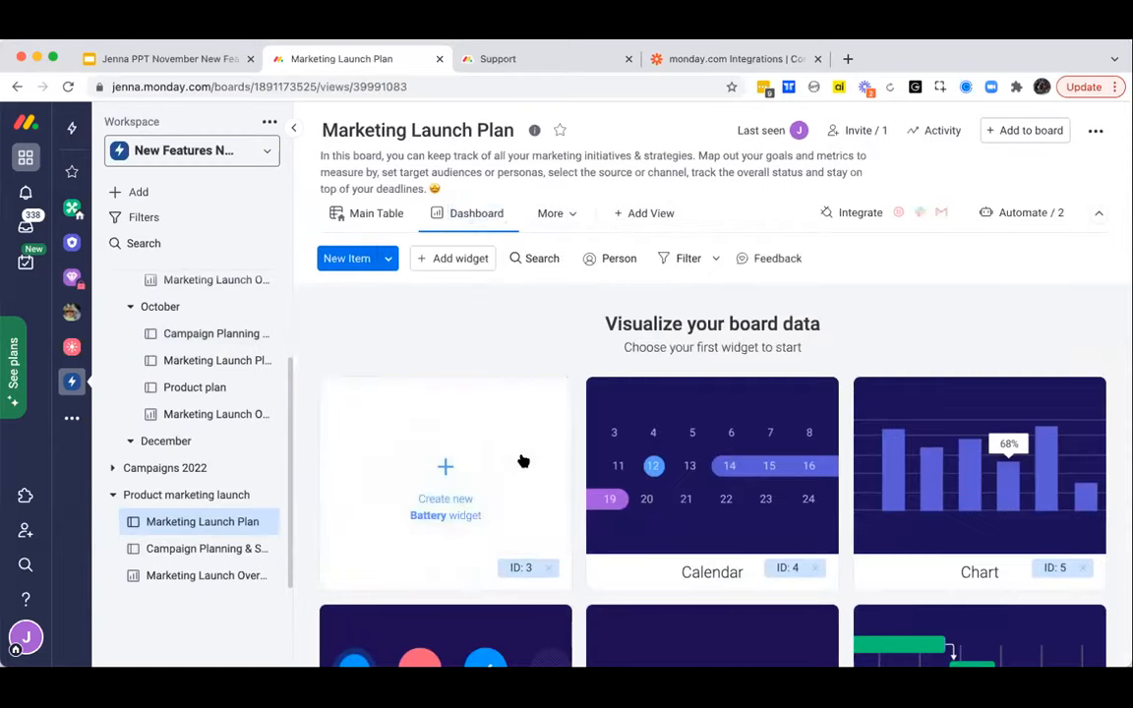
pyautogui.click(524, 461)
# - Share the Marketing Launch Plan's Dashboard view through a public link, and stop the sharing
pyautogui.click(504, 215)
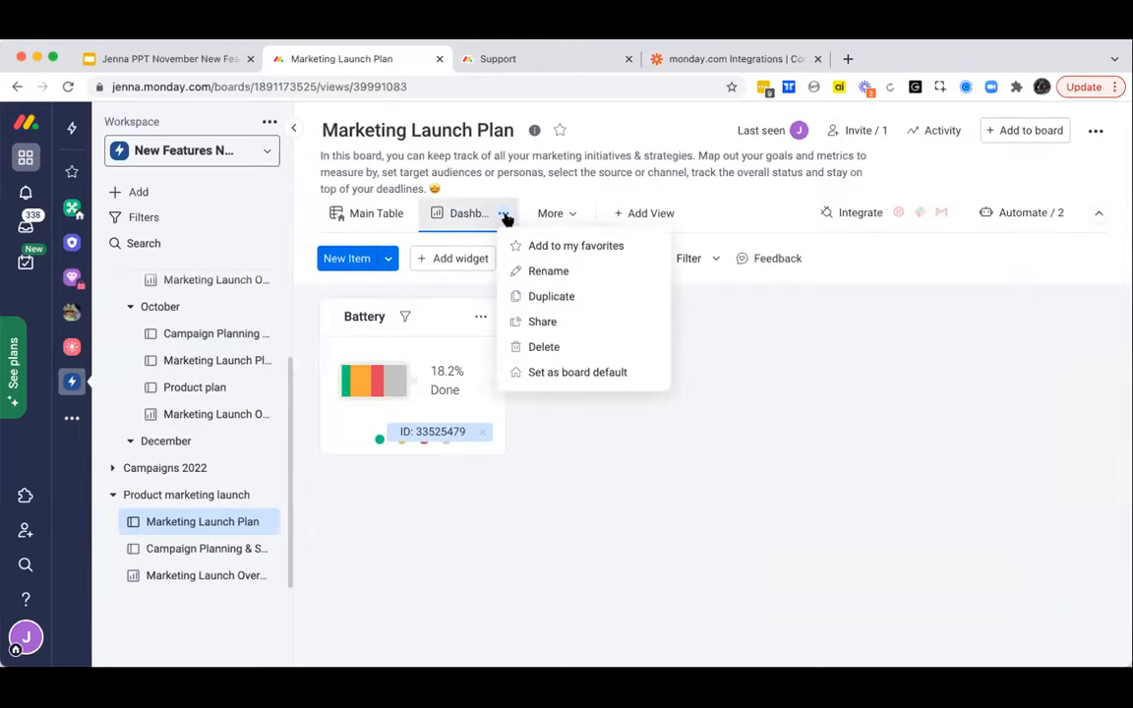
pyautogui.click(544, 323)
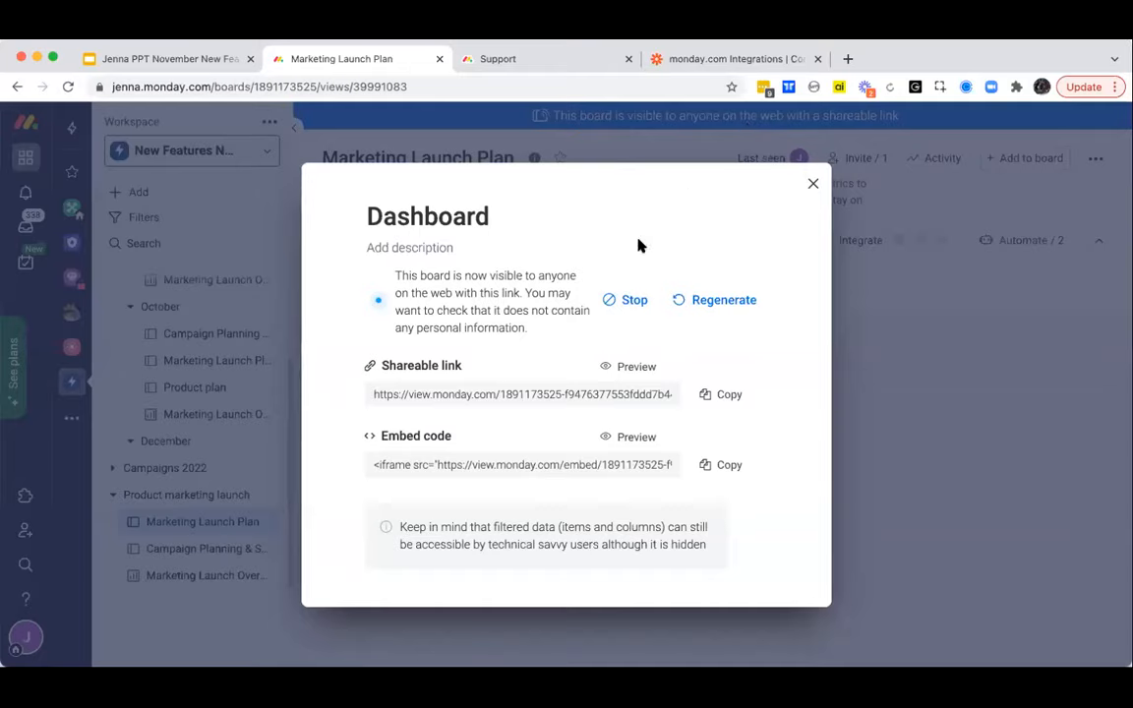
pyautogui.click(628, 301)
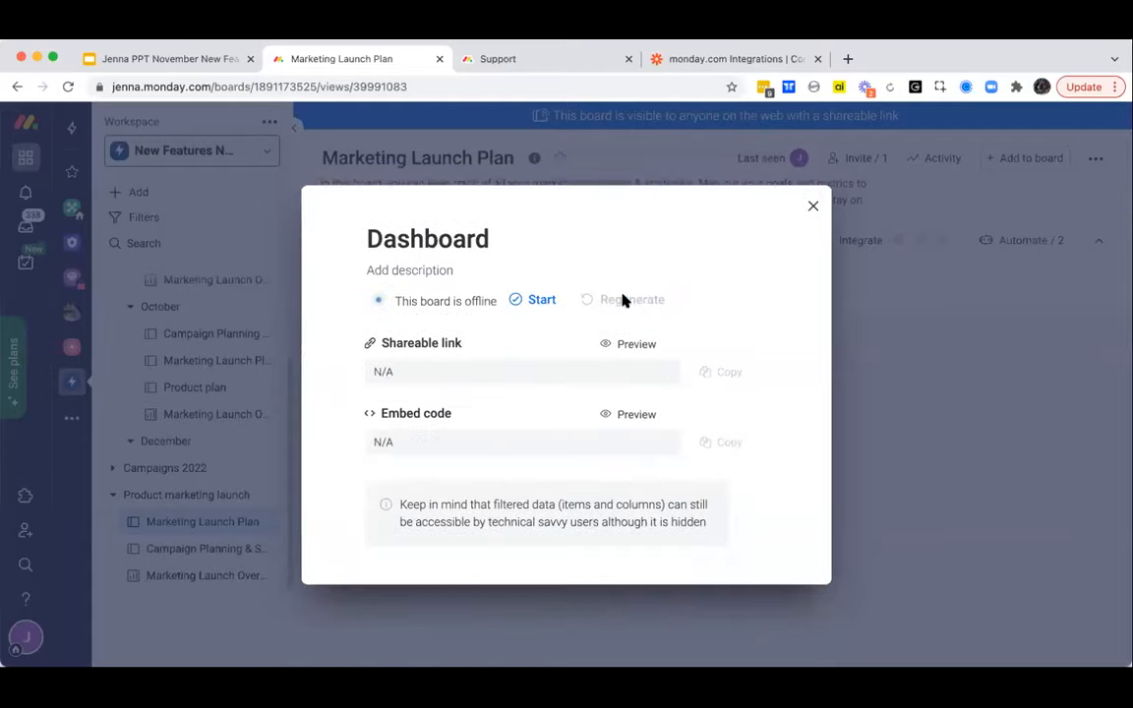
# - Close the Dashboard sharing settings and open the Campaign Planning & Status board in the November subfolder
pyautogui.click(811, 209)
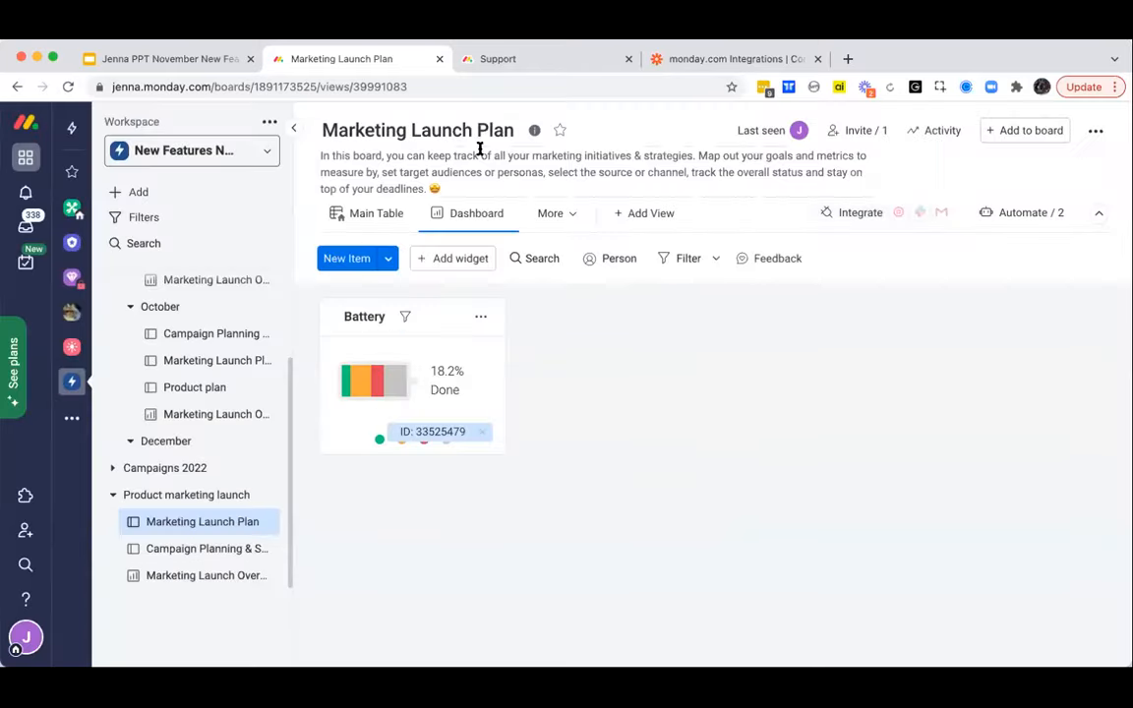
pyautogui.scroll(3, 196, 329)
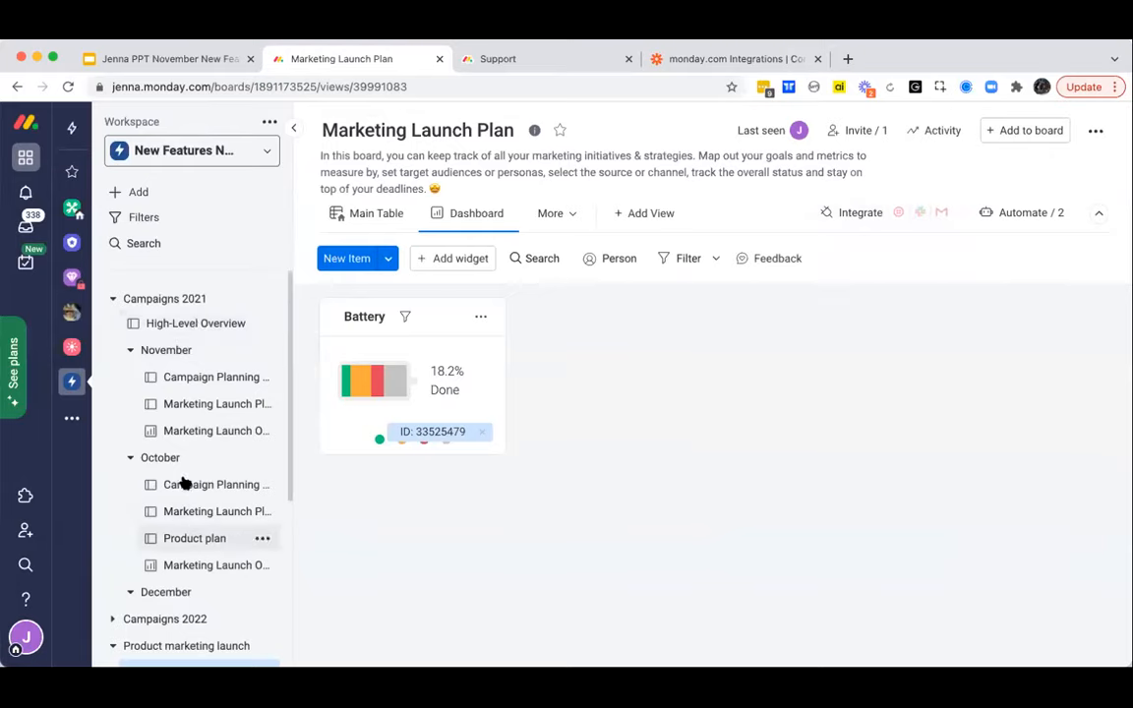
pyautogui.click(197, 382)
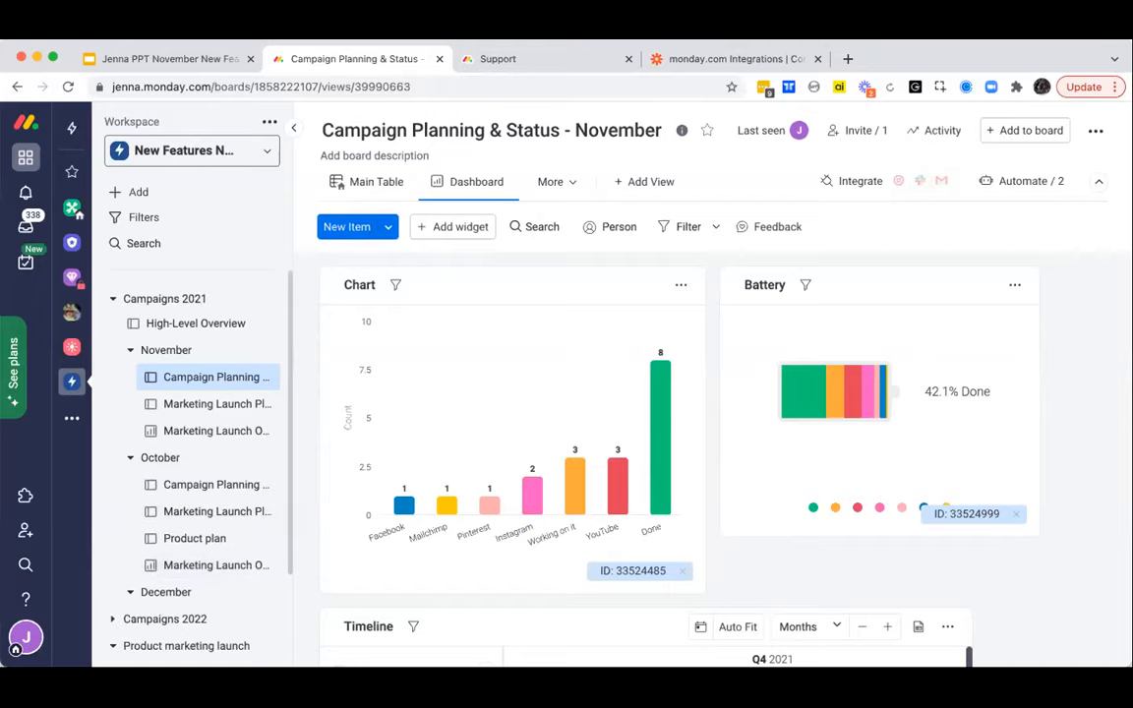
# - Open the account's profile page and change the avatar theme to pink, after trying light blue
pyautogui.click(26, 637)
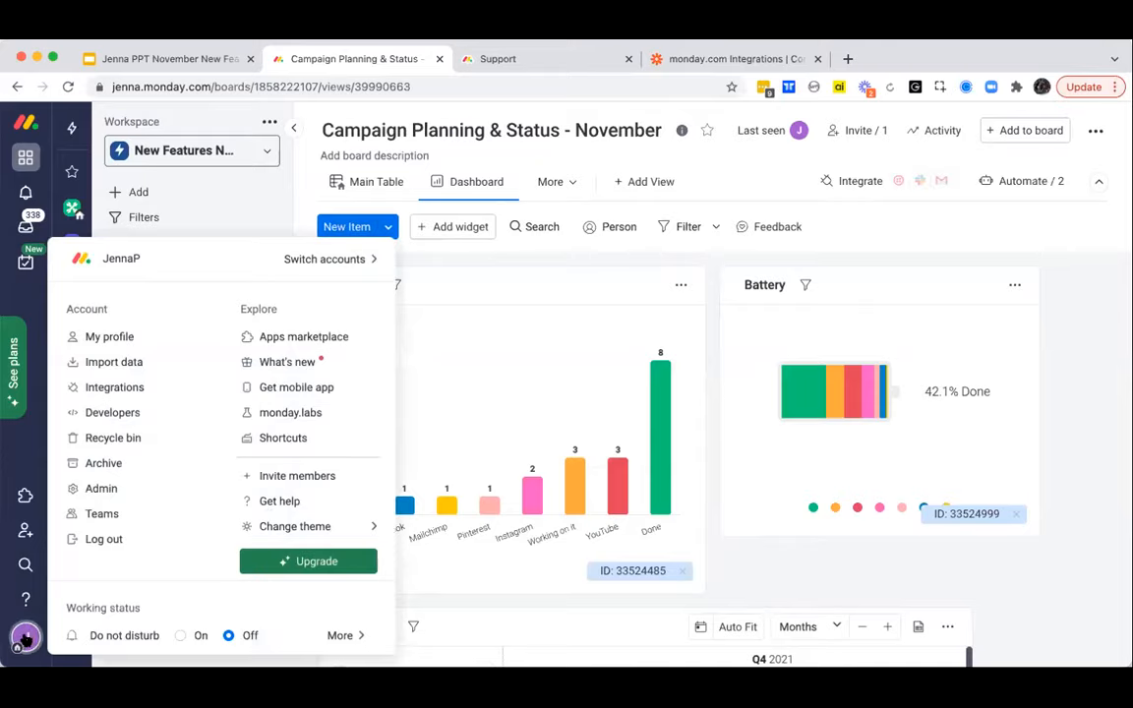
pyautogui.click(99, 337)
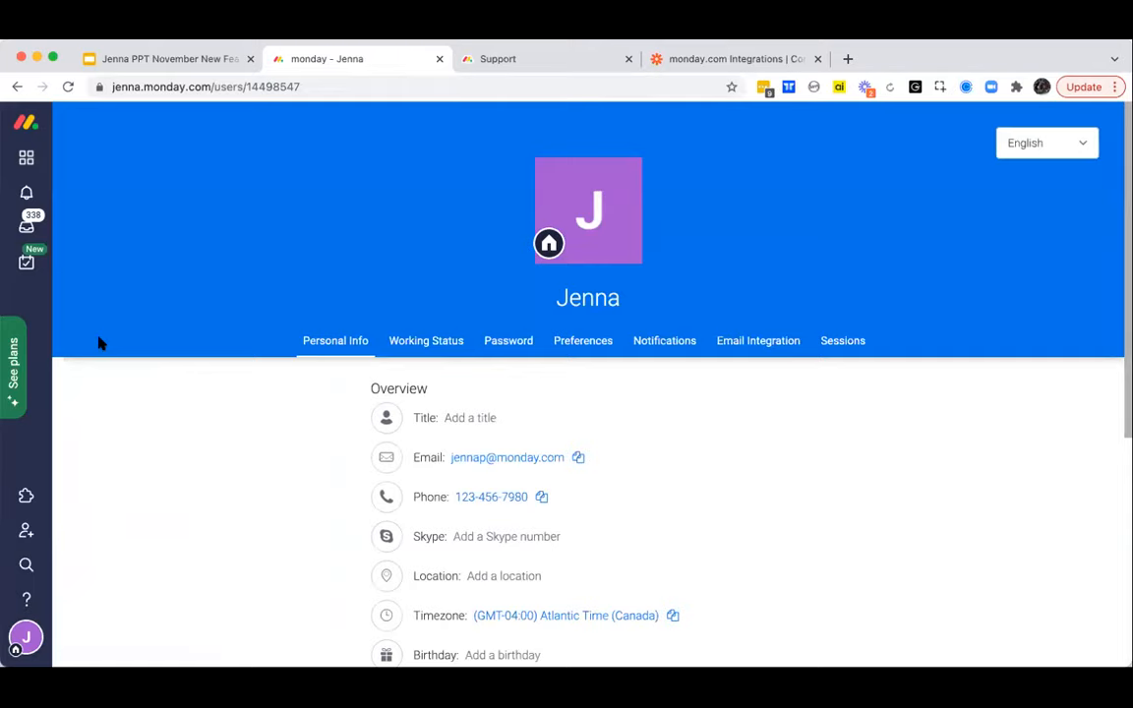
pyautogui.click(602, 215)
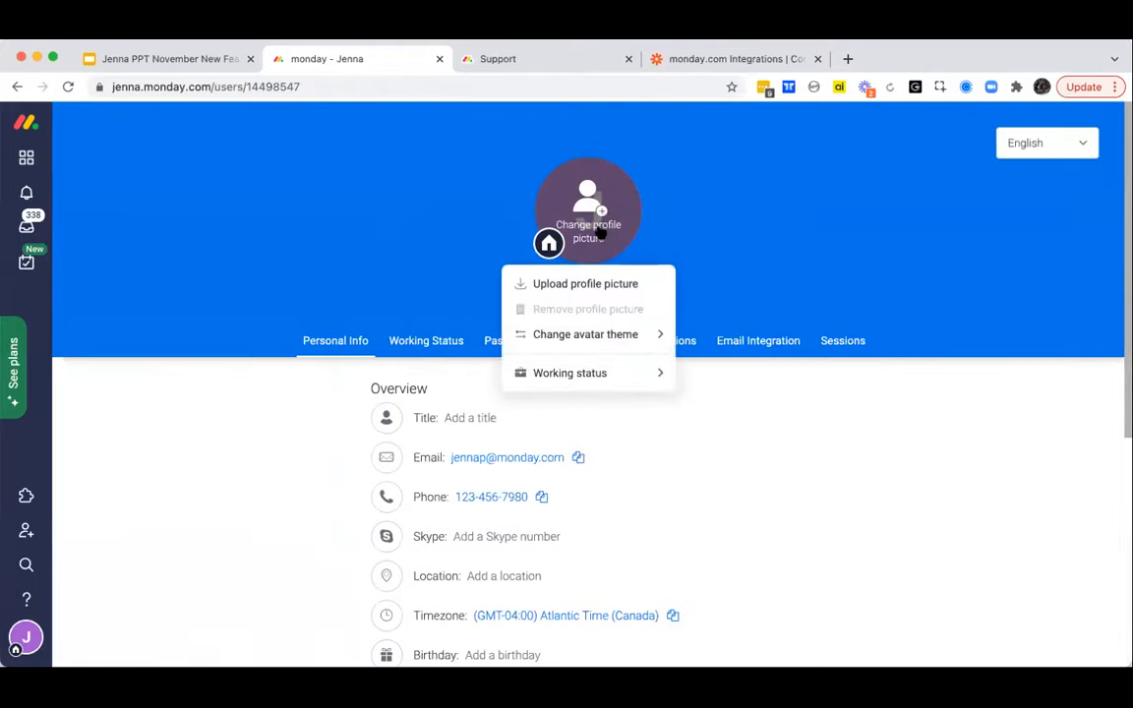
pyautogui.moveTo(577, 336)
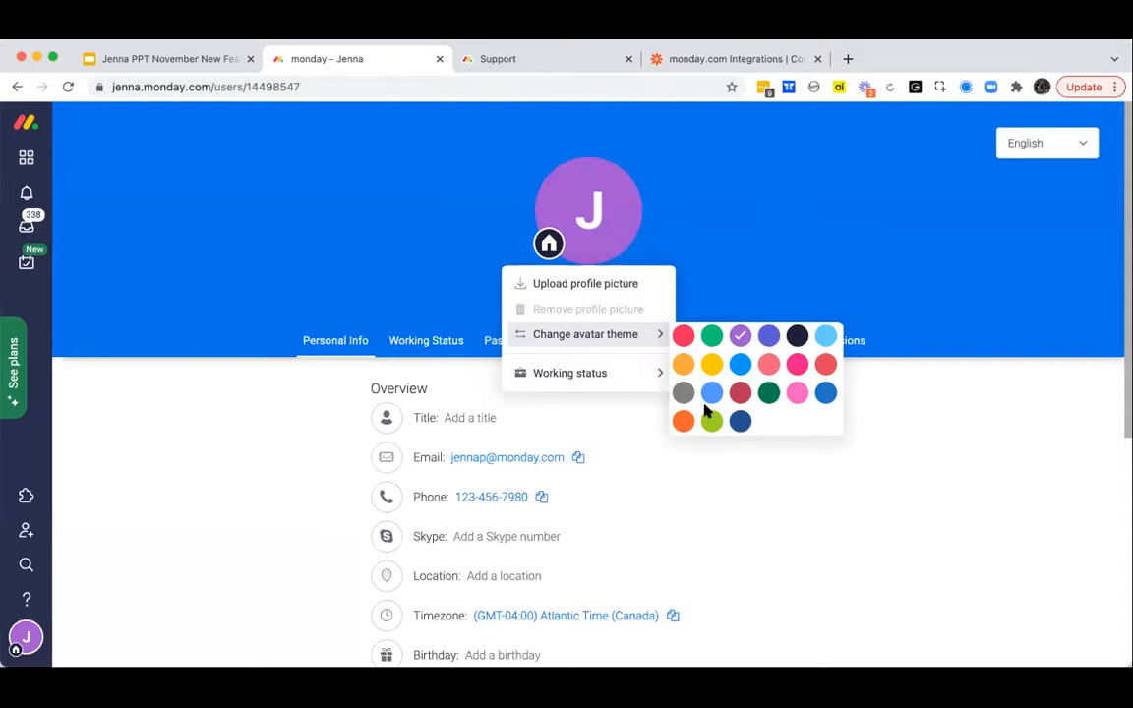
pyautogui.click(825, 335)
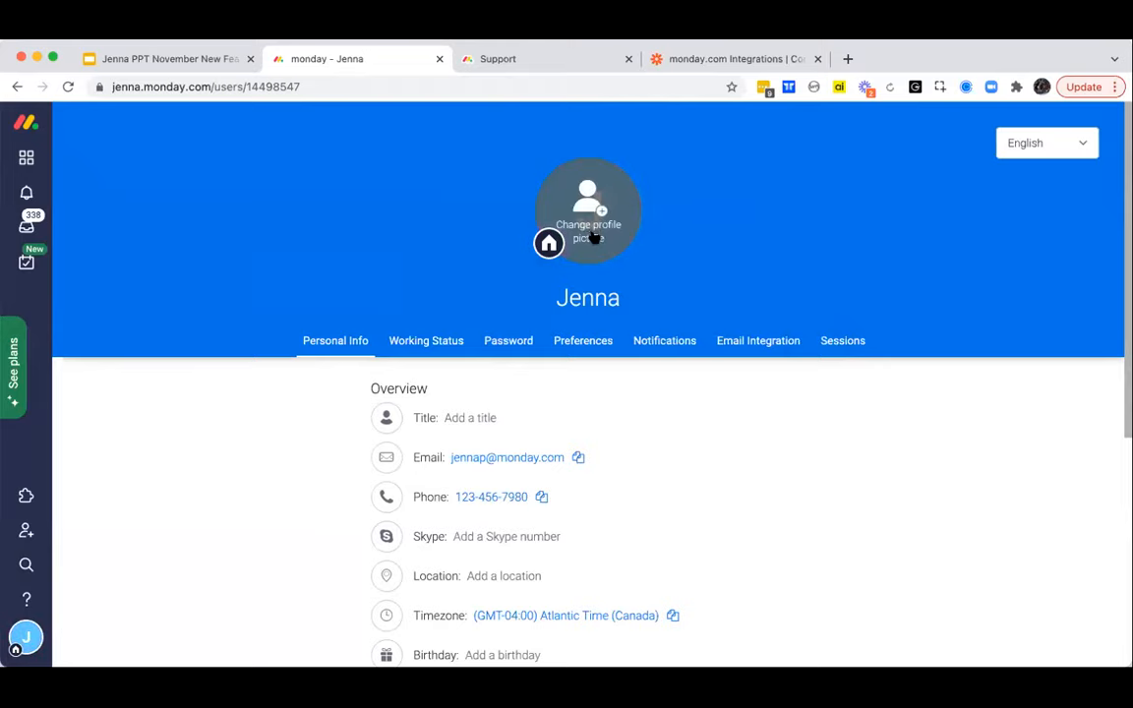
pyautogui.click(591, 235)
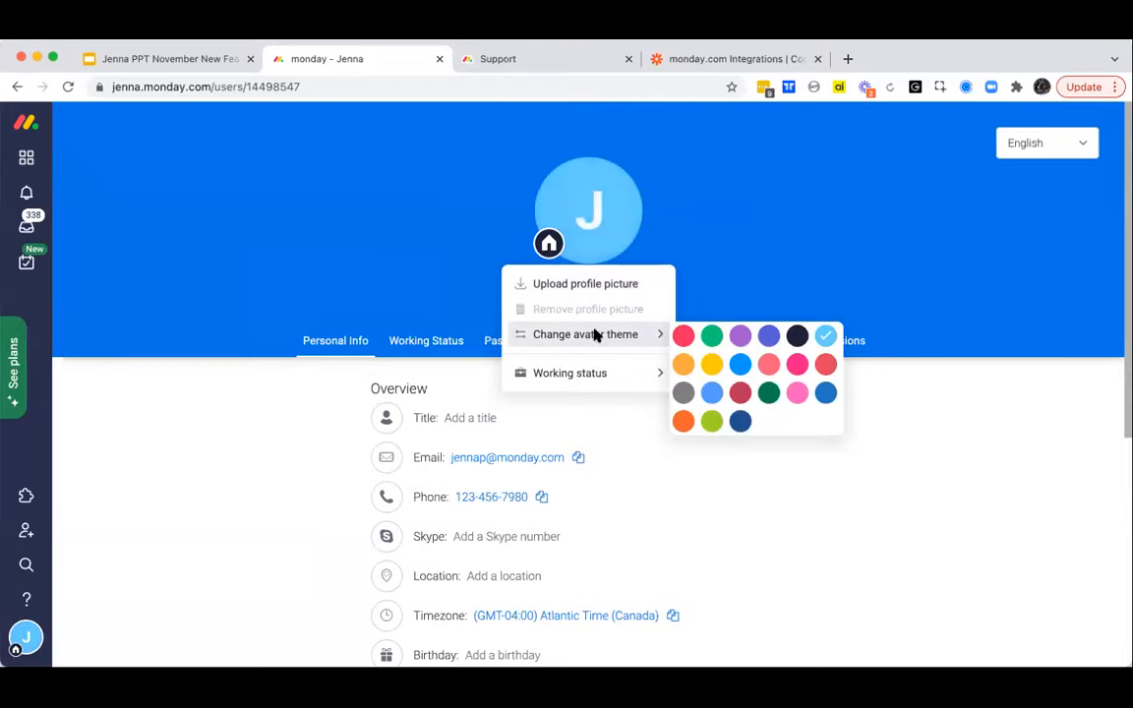
pyautogui.click(797, 395)
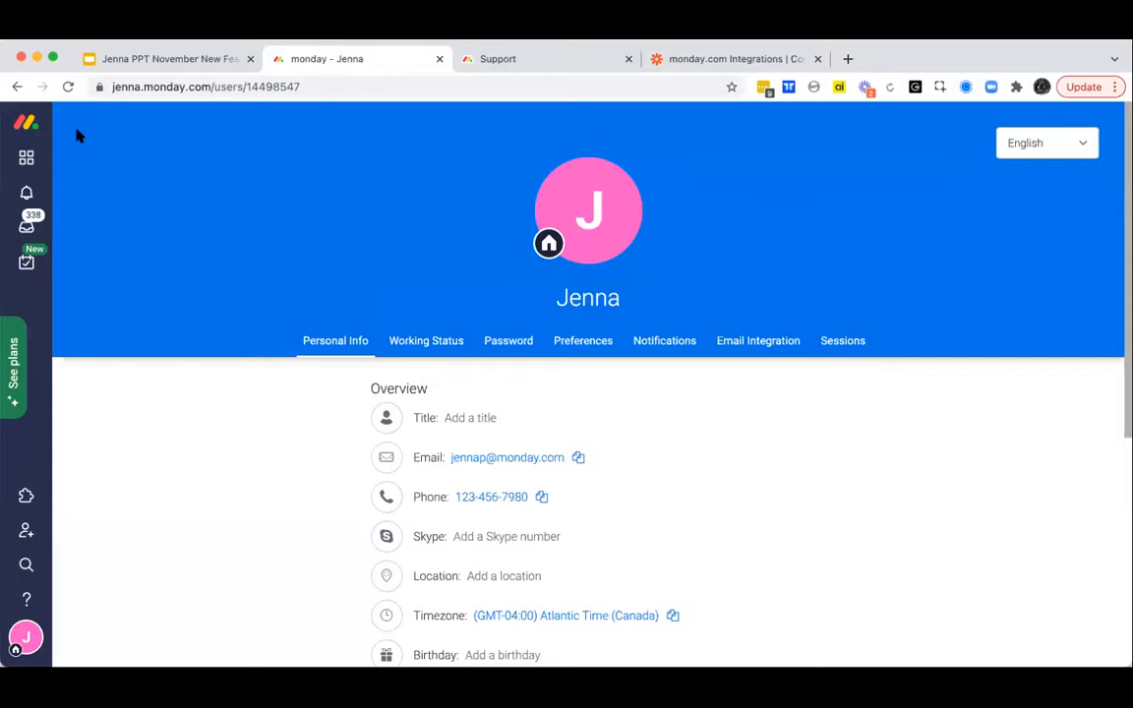
# - Return to the Campaign Planning & Status - November board and open its Integrations Center, checking the board's own integrations on the way
pyautogui.click(27, 160)
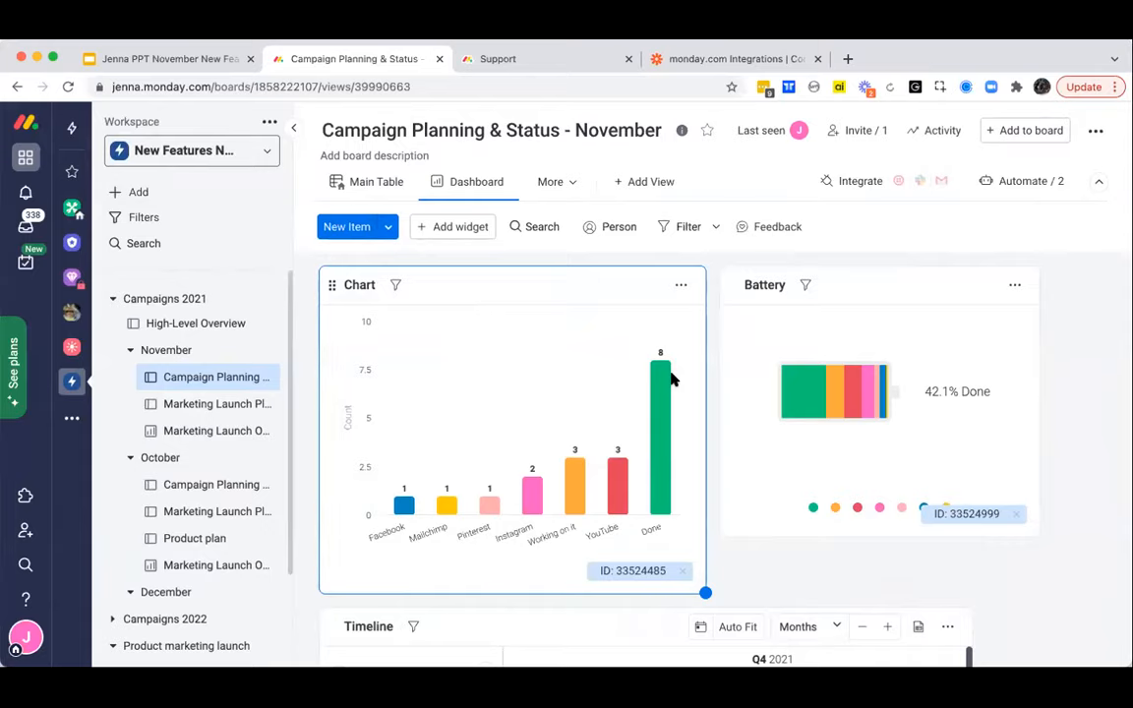
pyautogui.scroll(-1, 689, 345)
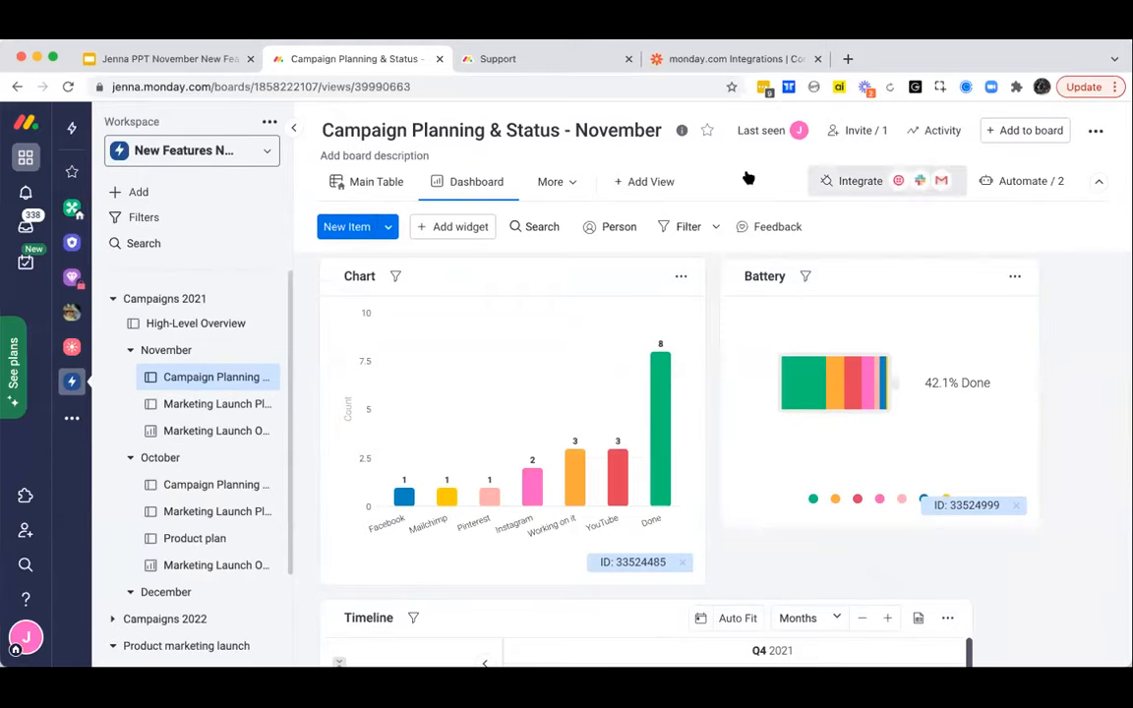
pyautogui.click(888, 182)
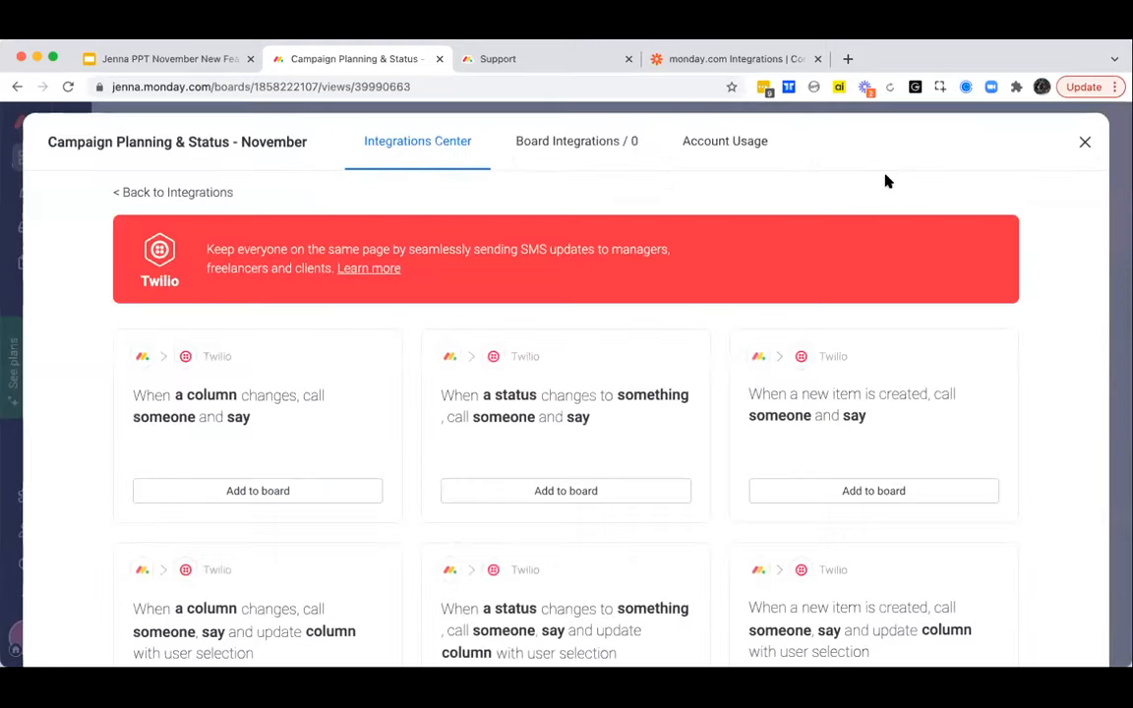
pyautogui.click(550, 149)
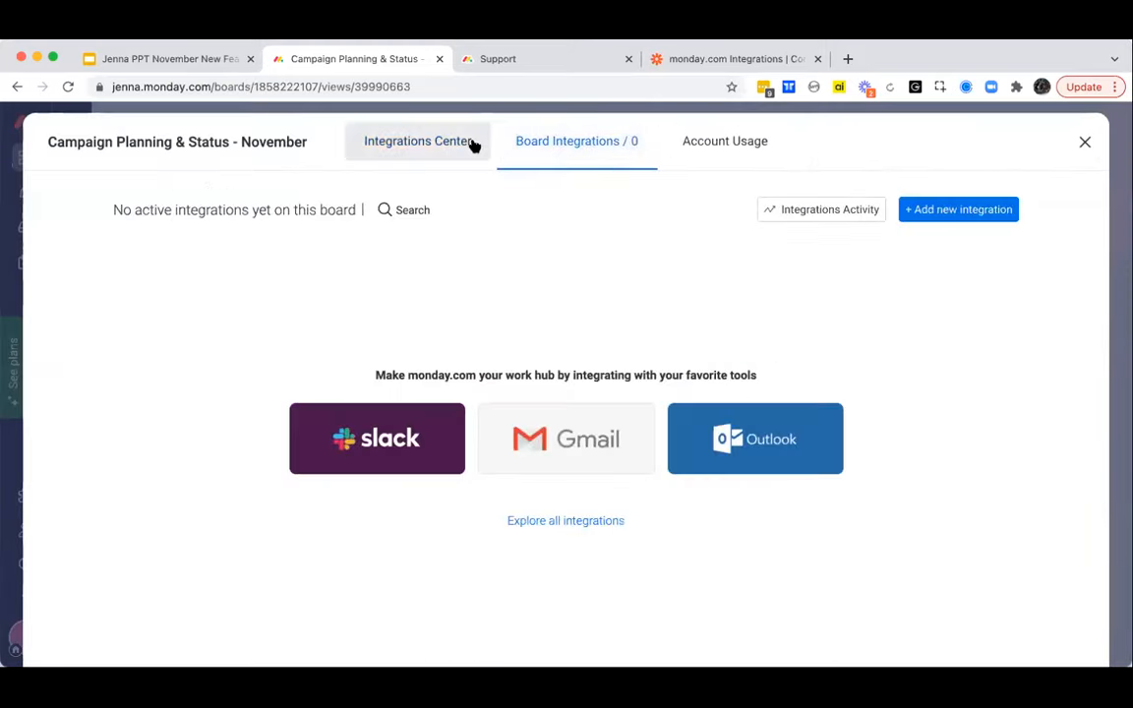
pyautogui.click(417, 145)
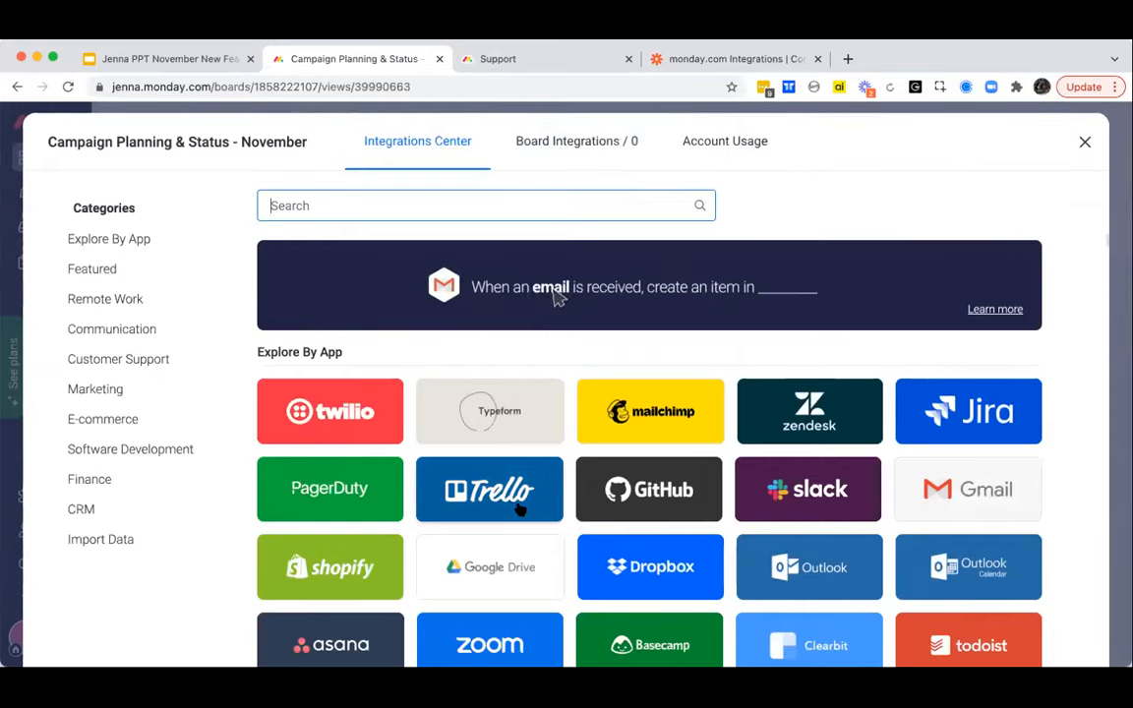
# - Look through the apps available for integration and open the Gmail integration recipes
pyautogui.scroll(-5, 518, 507)
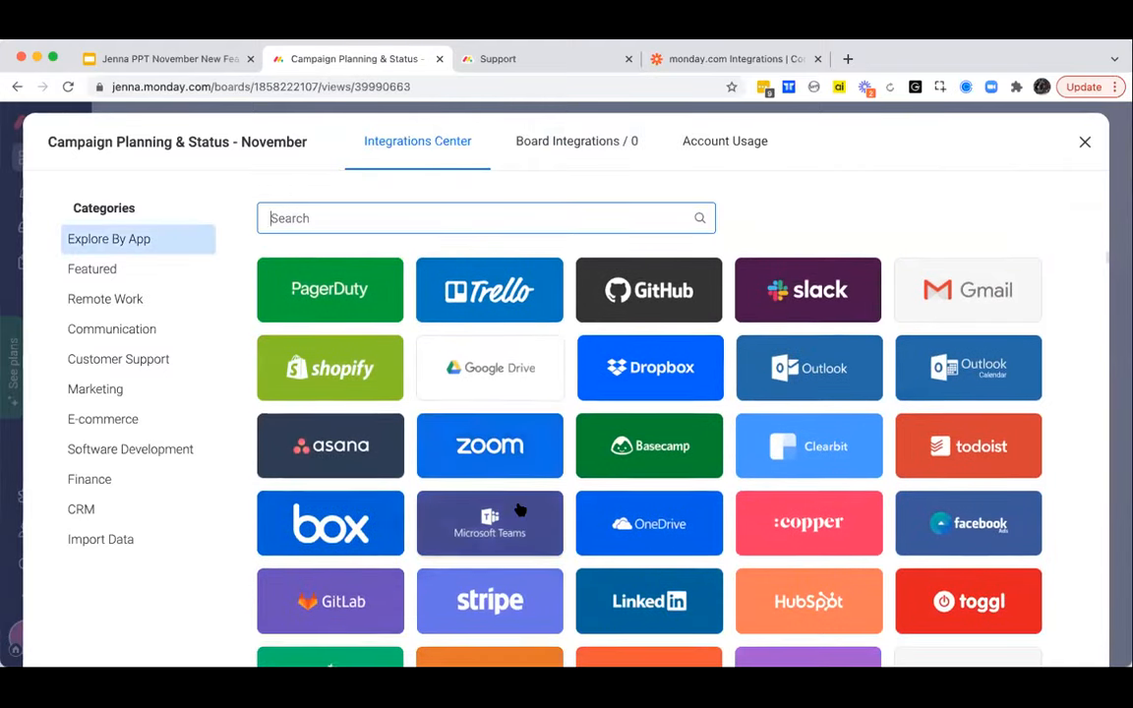
pyautogui.scroll(-3, 520, 509)
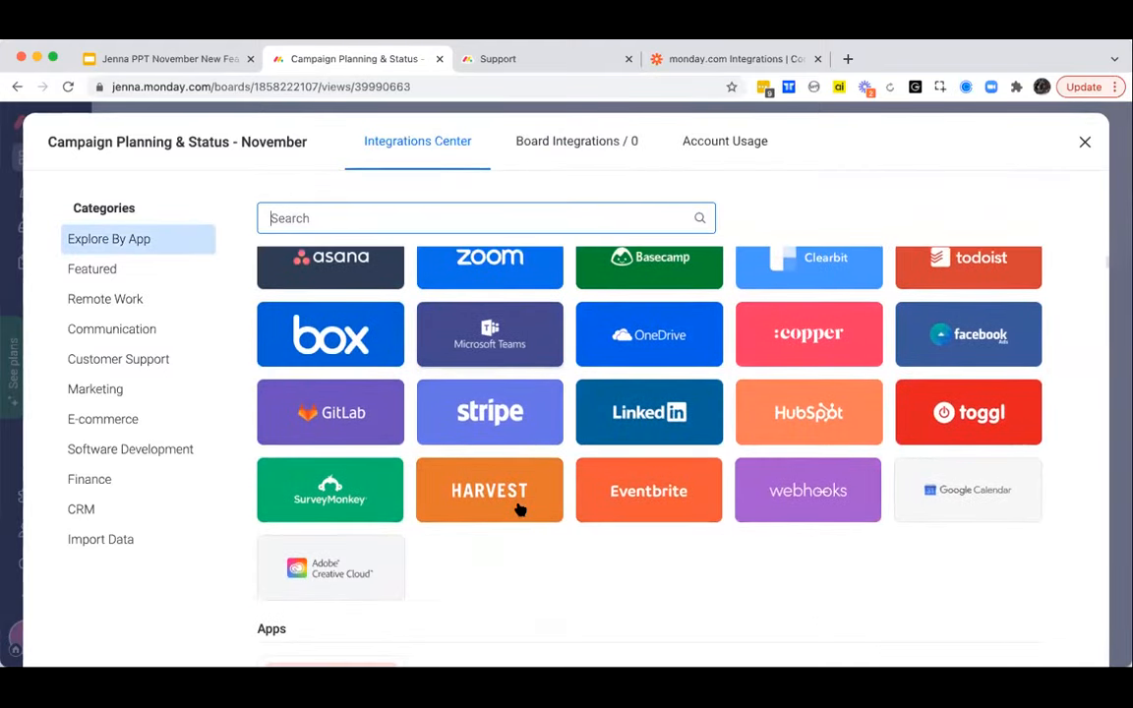
pyautogui.scroll(-2, 521, 509)
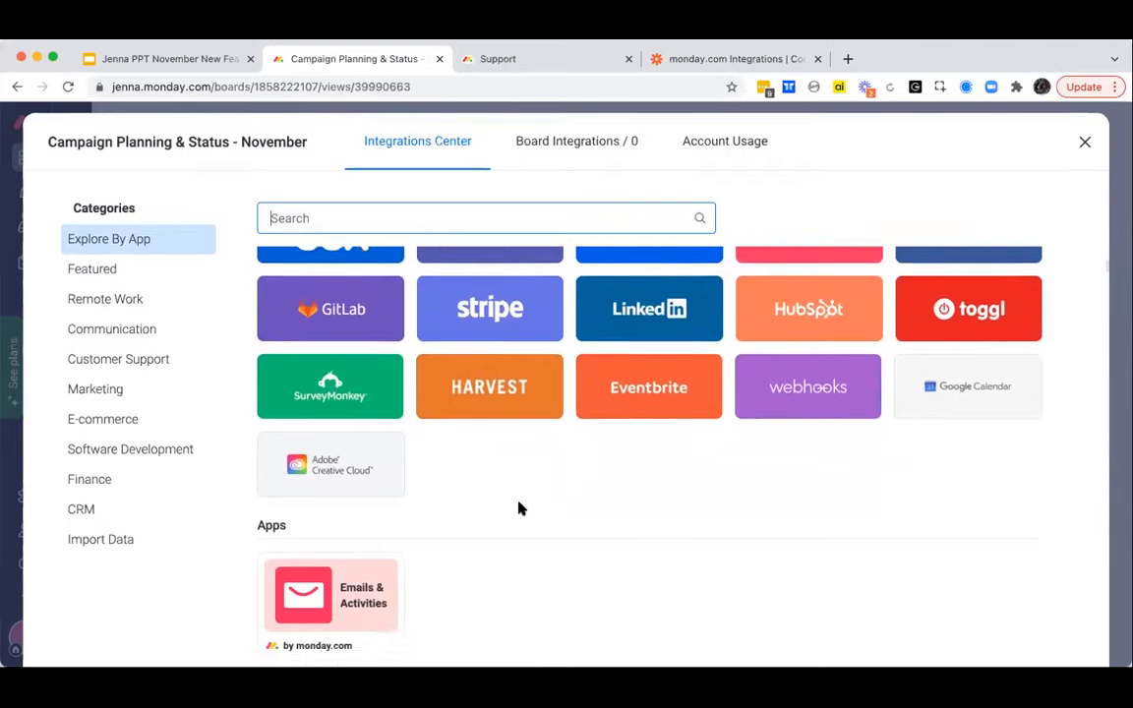
pyautogui.scroll(-1, 521, 507)
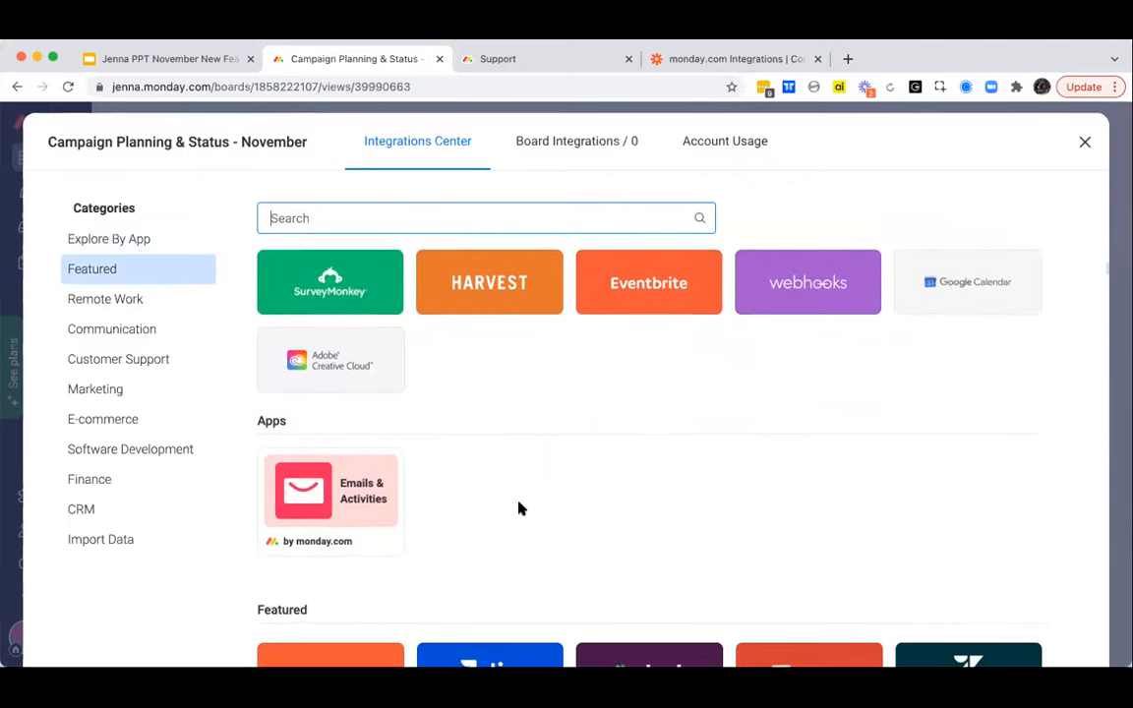
pyautogui.scroll(5, 520, 507)
pyautogui.scroll(3, 521, 508)
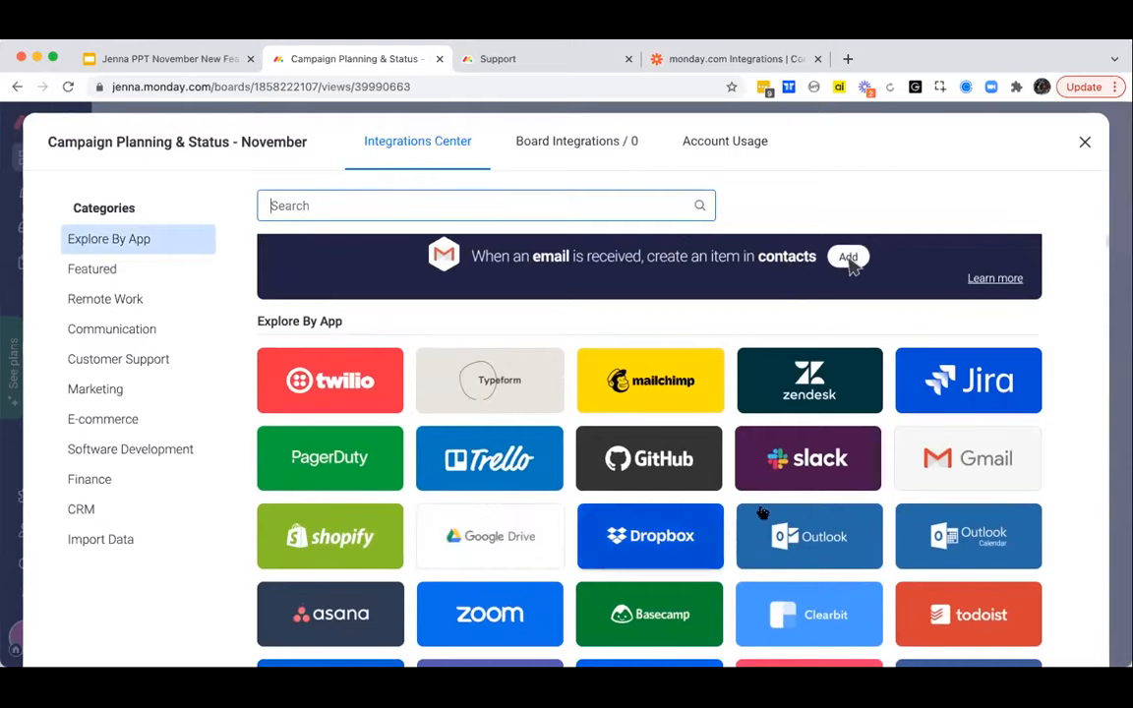
pyautogui.click(914, 458)
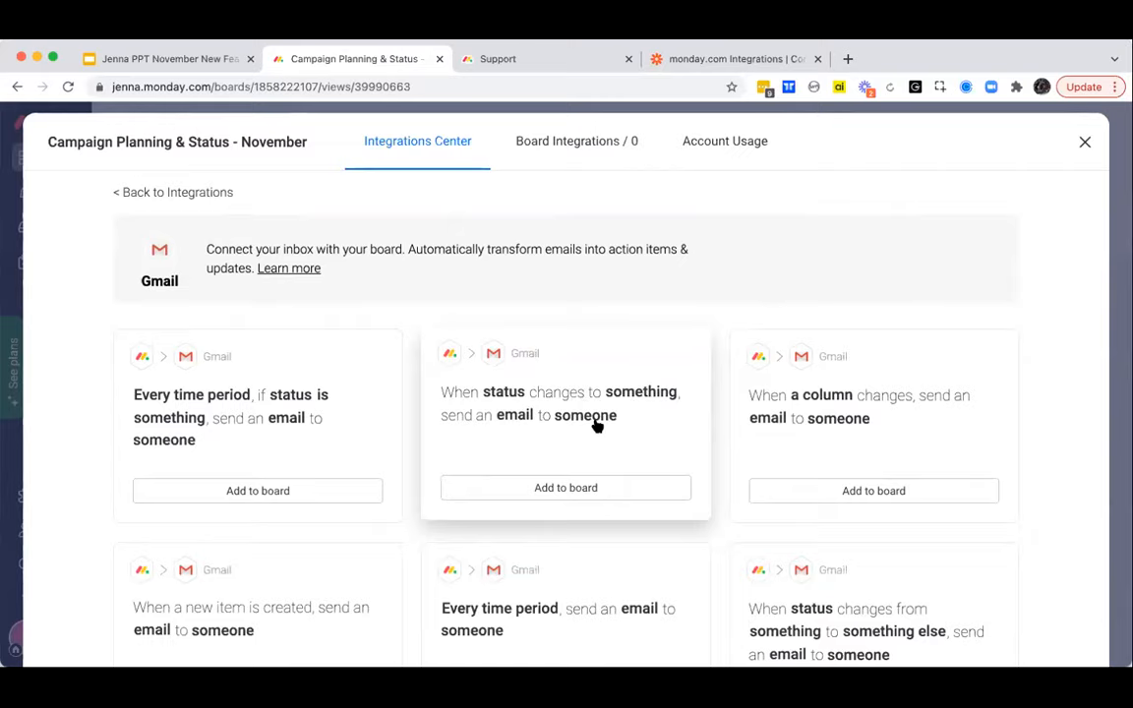
# - View Zapier's monday.com Integrations page, and present the "Zapier Updates: Triggers" slide full screen in Google Slides
pyautogui.click(700, 61)
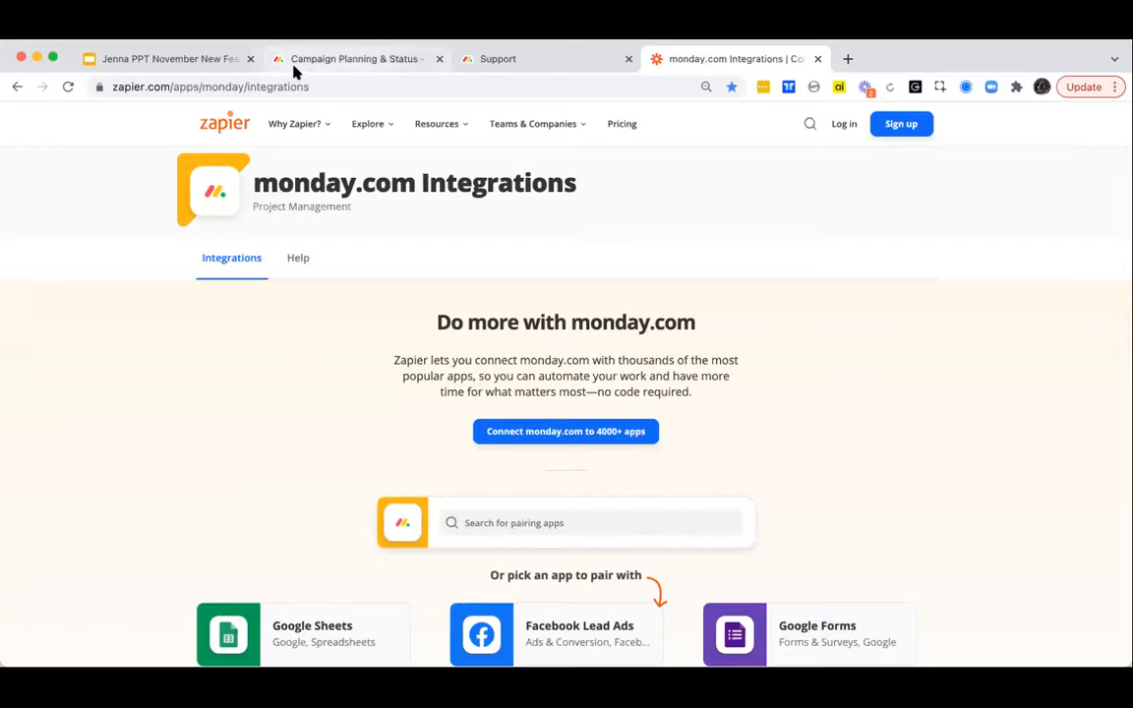
pyautogui.click(216, 65)
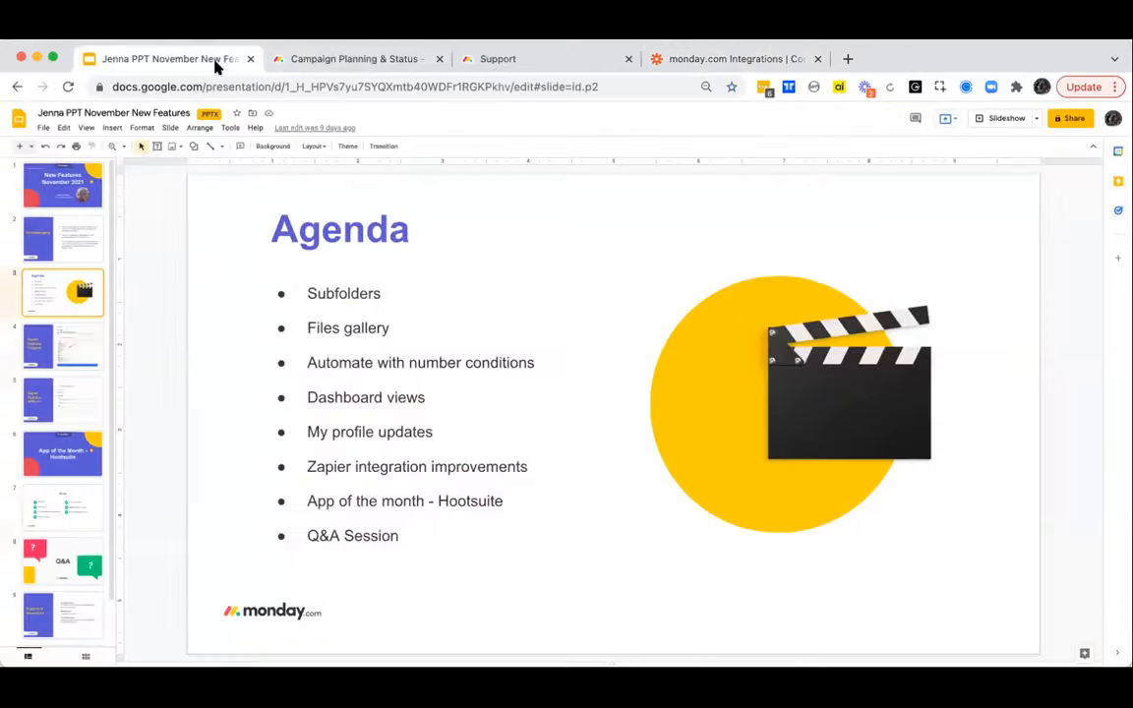
pyautogui.click(71, 344)
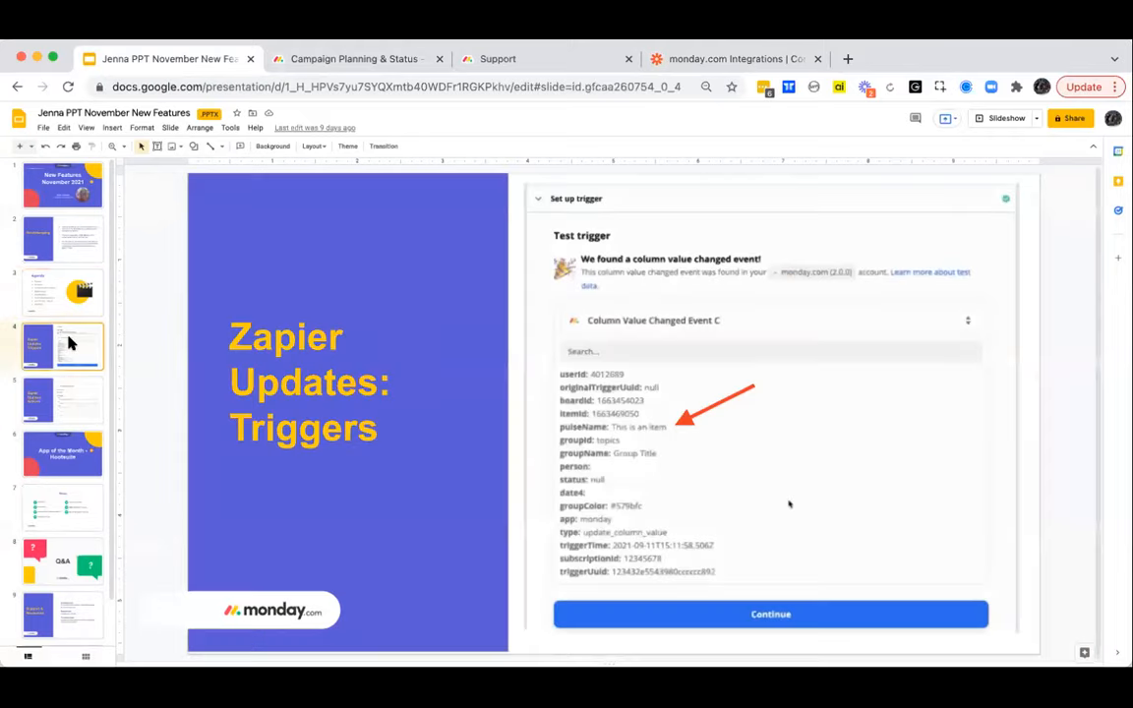
pyautogui.click(1064, 119)
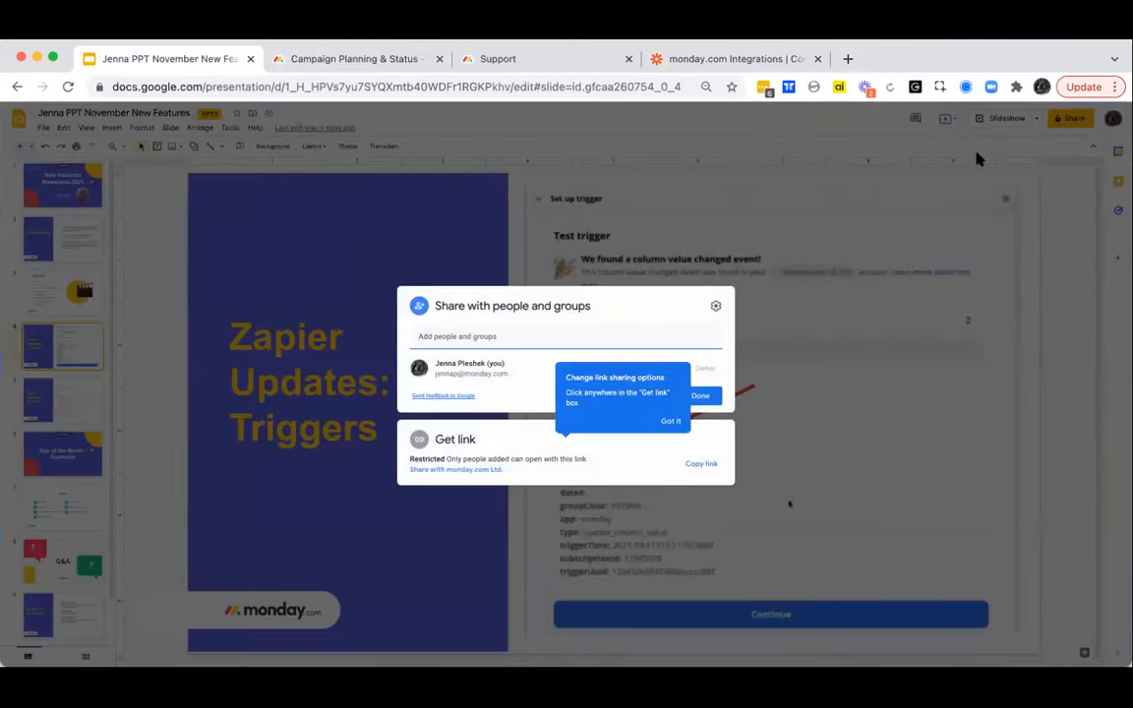
pyautogui.click(715, 180)
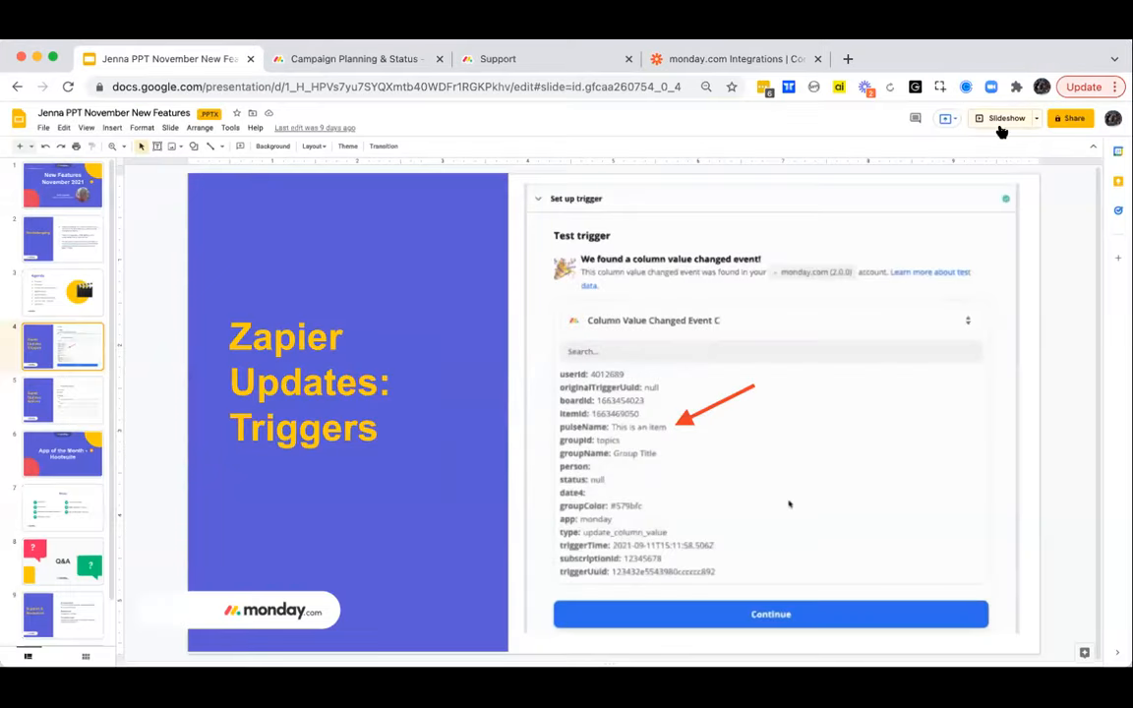
pyautogui.click(1001, 119)
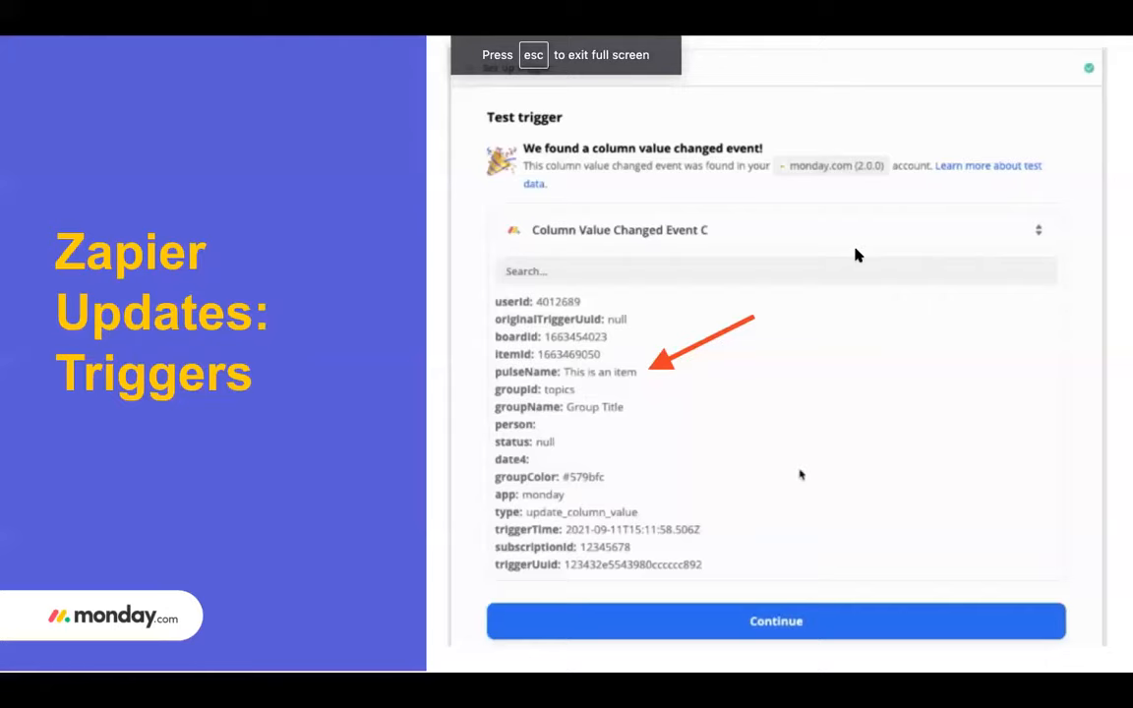
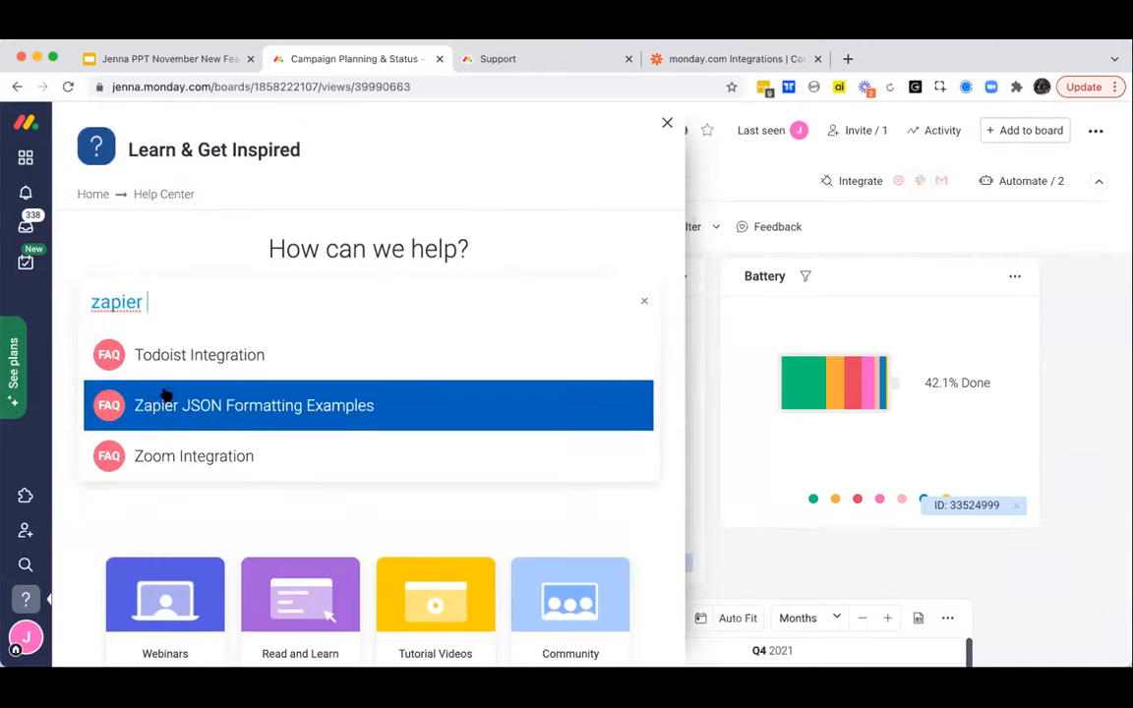
# - Search the Help Center for "zapier integration" and close the help panel
pyautogui.write('integration')
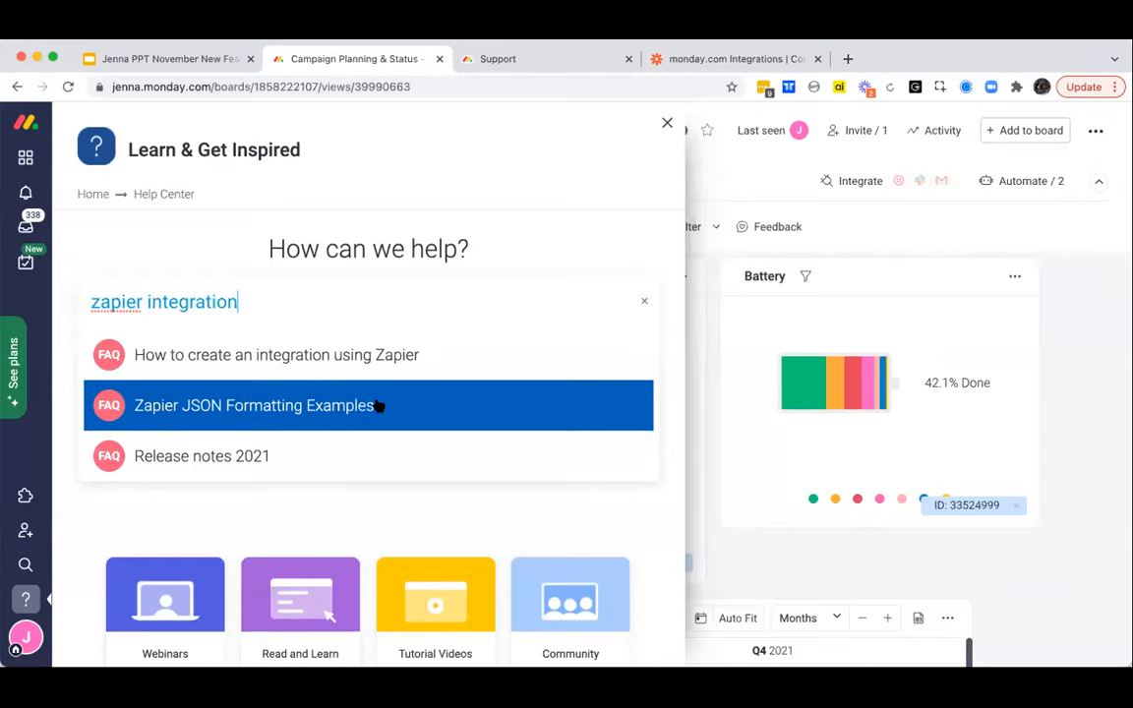
pyautogui.click(666, 124)
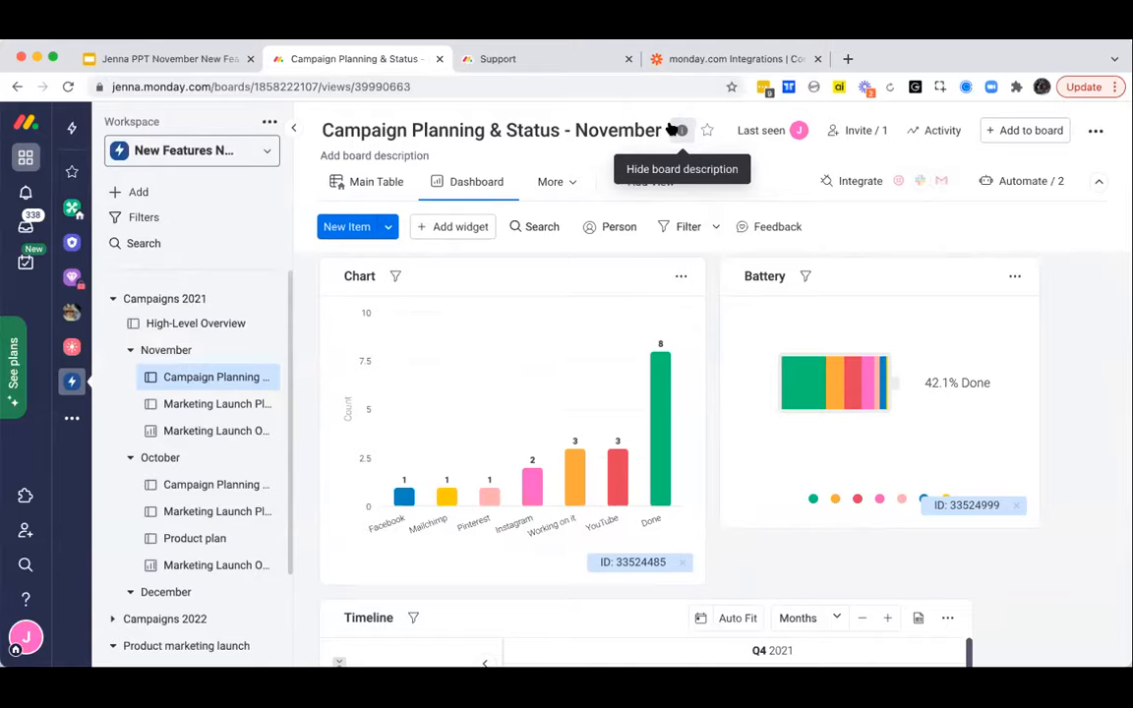
# - Show the "App of the Month - Hootsuite" slide in Google Slides and return to the Campaign Planning & Status - November board in monday.com
pyautogui.click(186, 58)
pyautogui.press('Down')
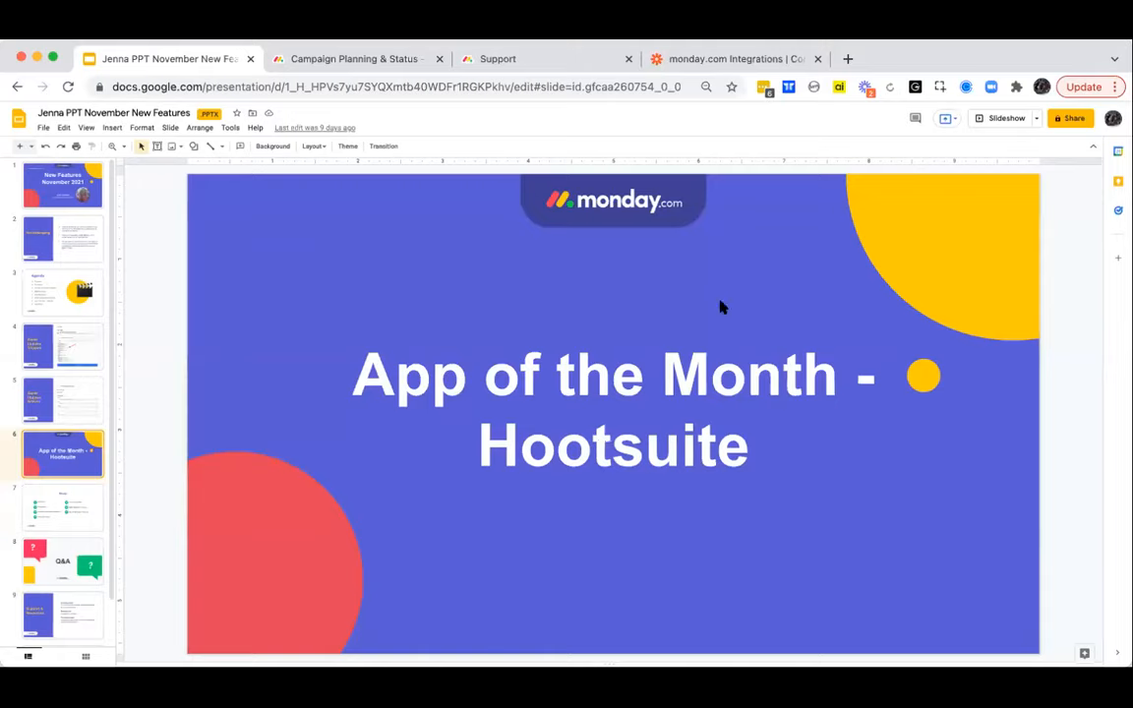
pyautogui.click(374, 59)
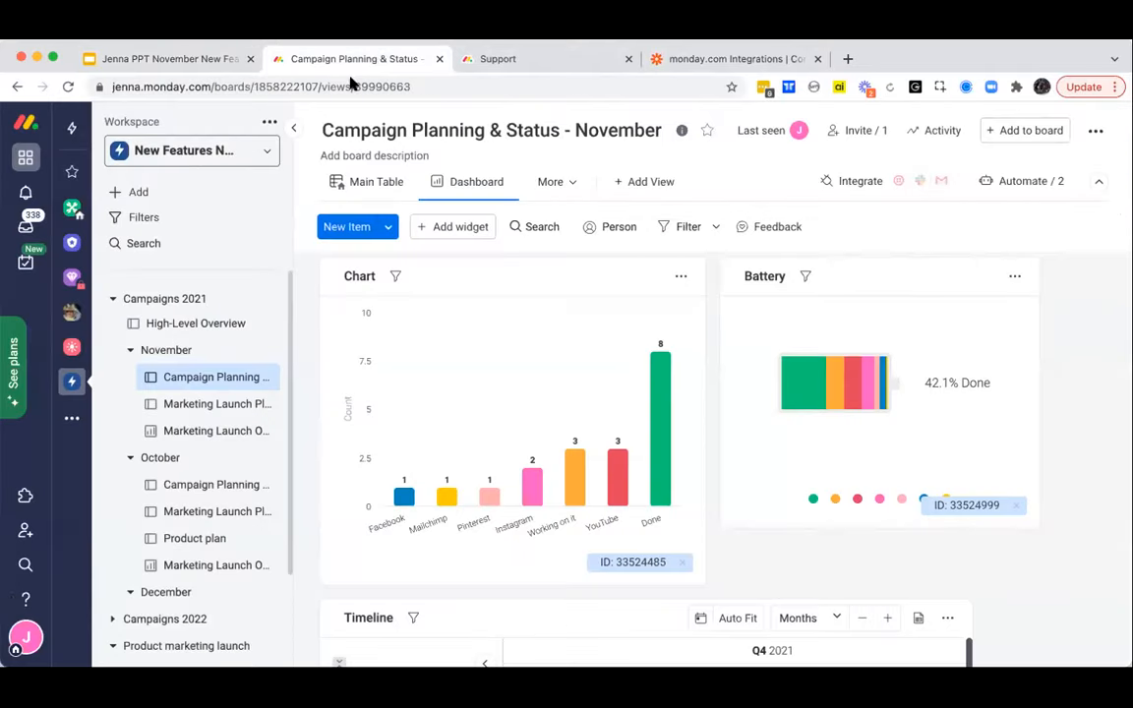
# - Check the board's options for marketplace access and open the Apps marketplace from the account options
pyautogui.click(1094, 132)
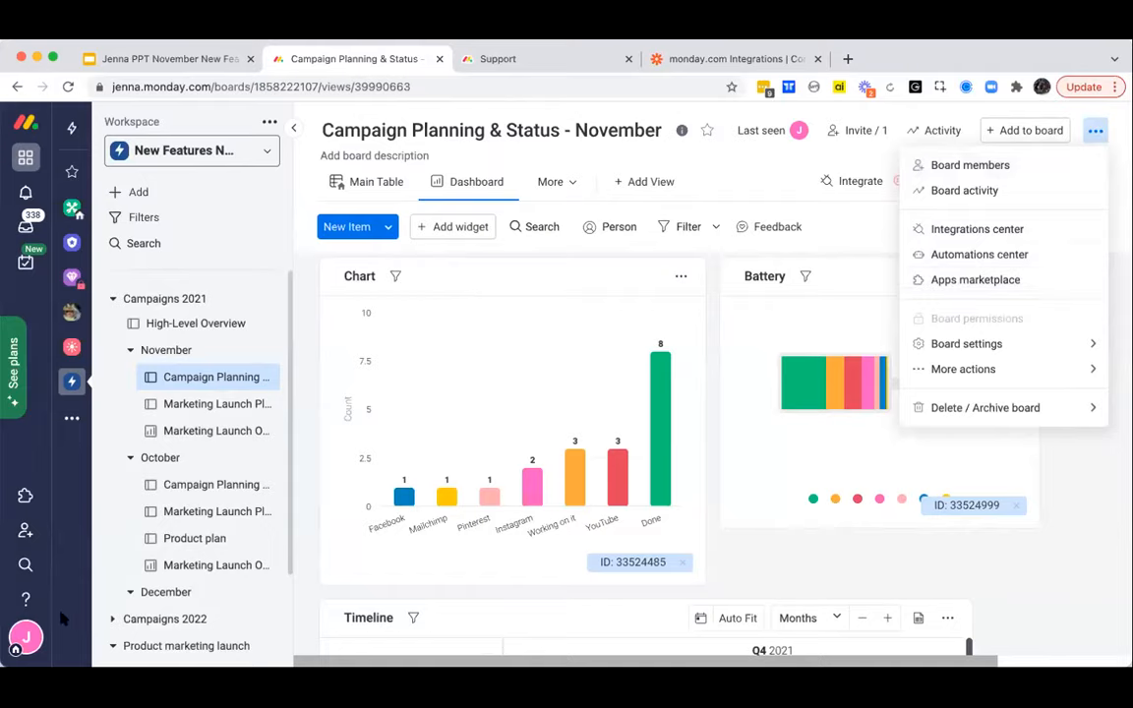
pyautogui.click(24, 634)
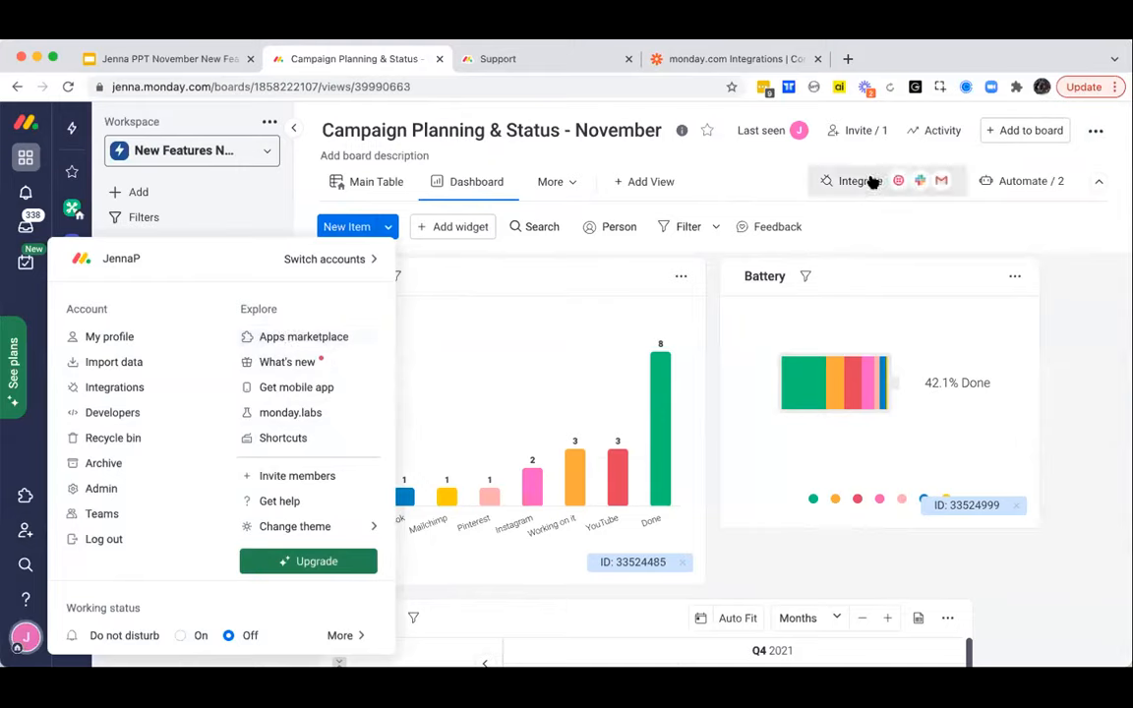
pyautogui.click(335, 335)
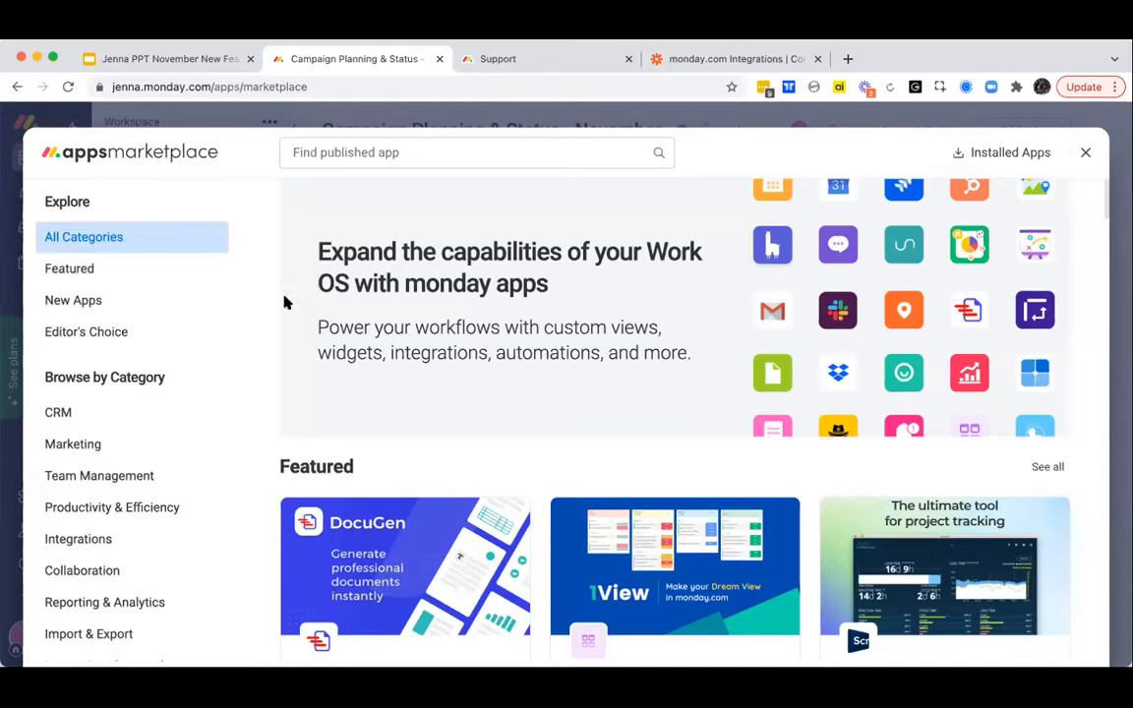
# - Search the published apps for "Hootsuite" and open the Hootsuite app's page
pyautogui.click(362, 154)
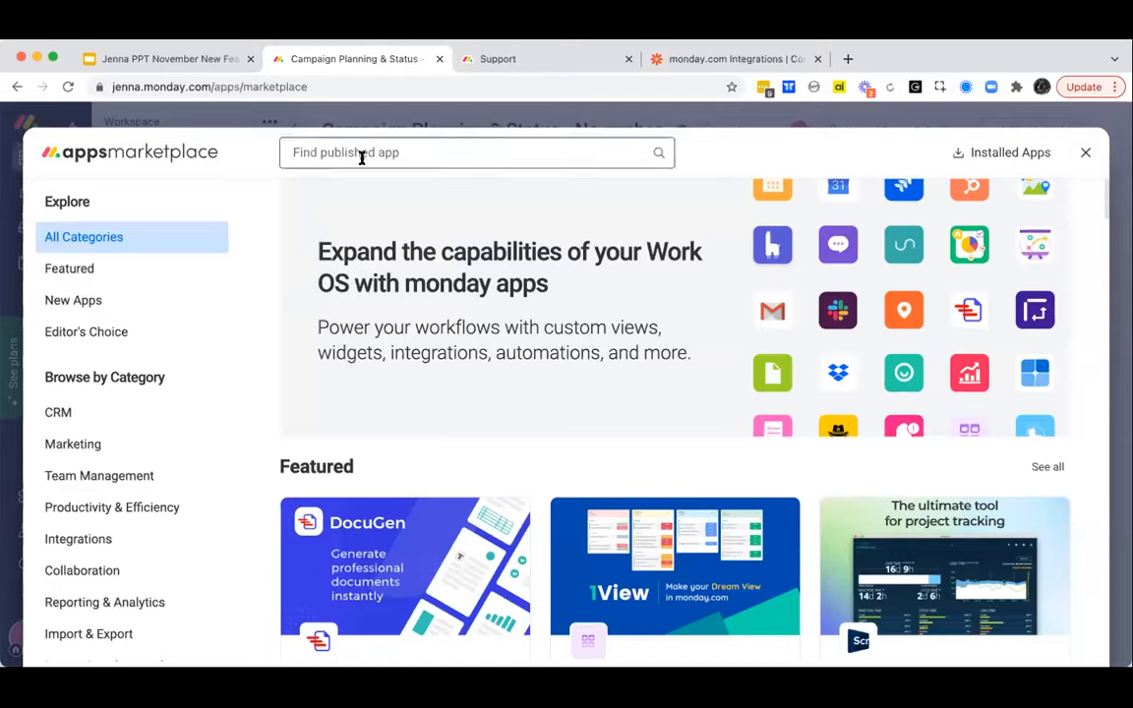
pyautogui.write('Hoot')
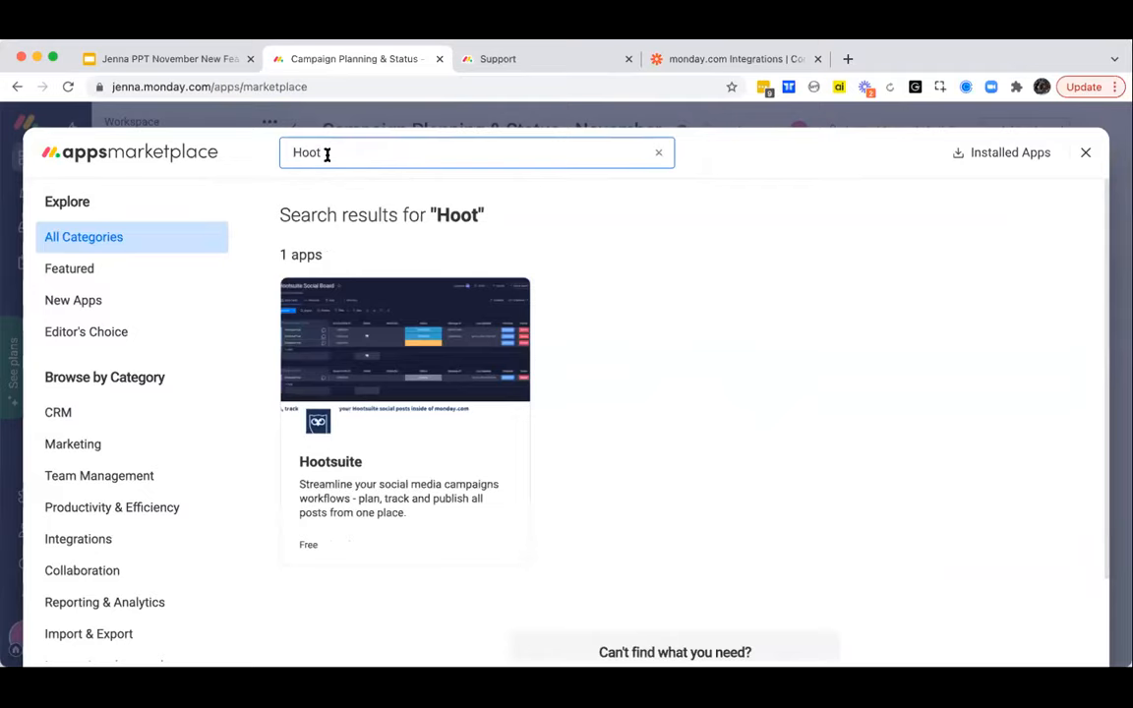
pyautogui.write('suite')
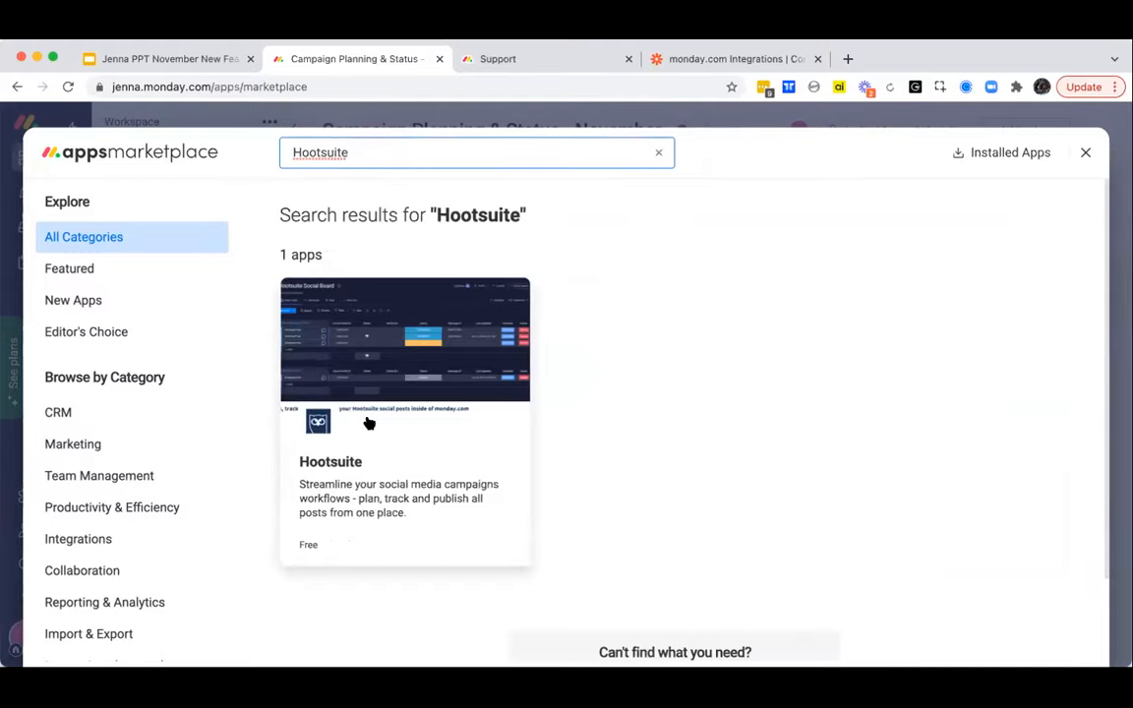
pyautogui.click(364, 456)
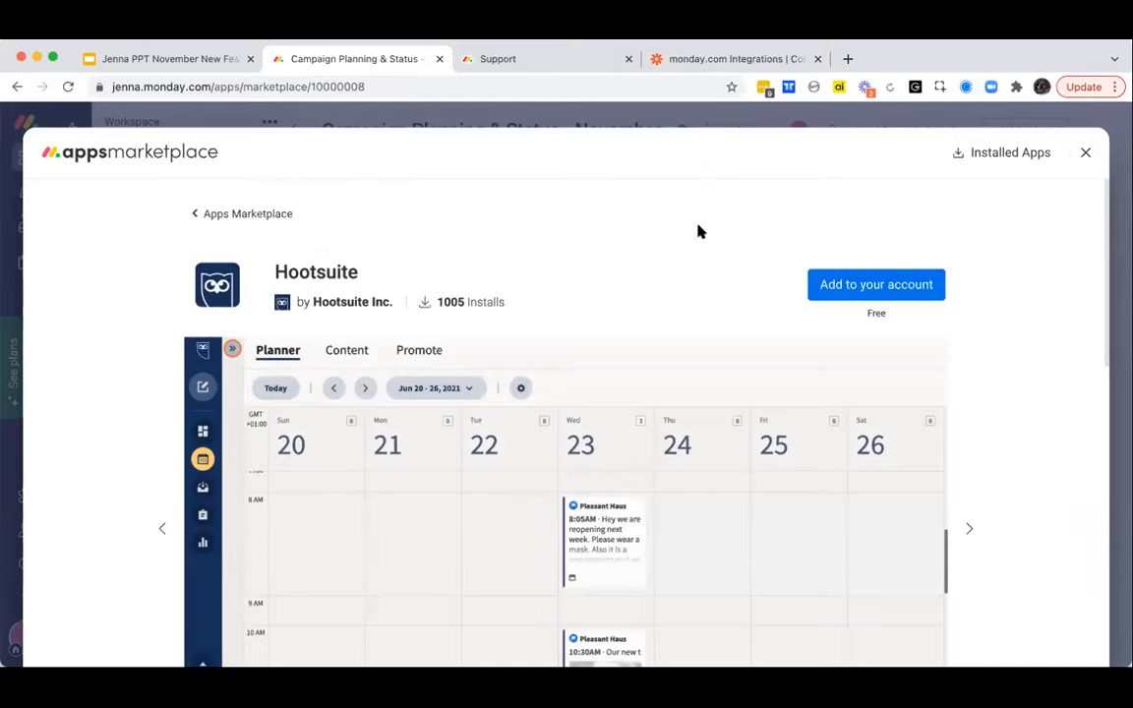
# - Look through the Hootsuite app's preview images on scheduling posts and field mapping, up to its video
pyautogui.scroll(-1, 697, 231)
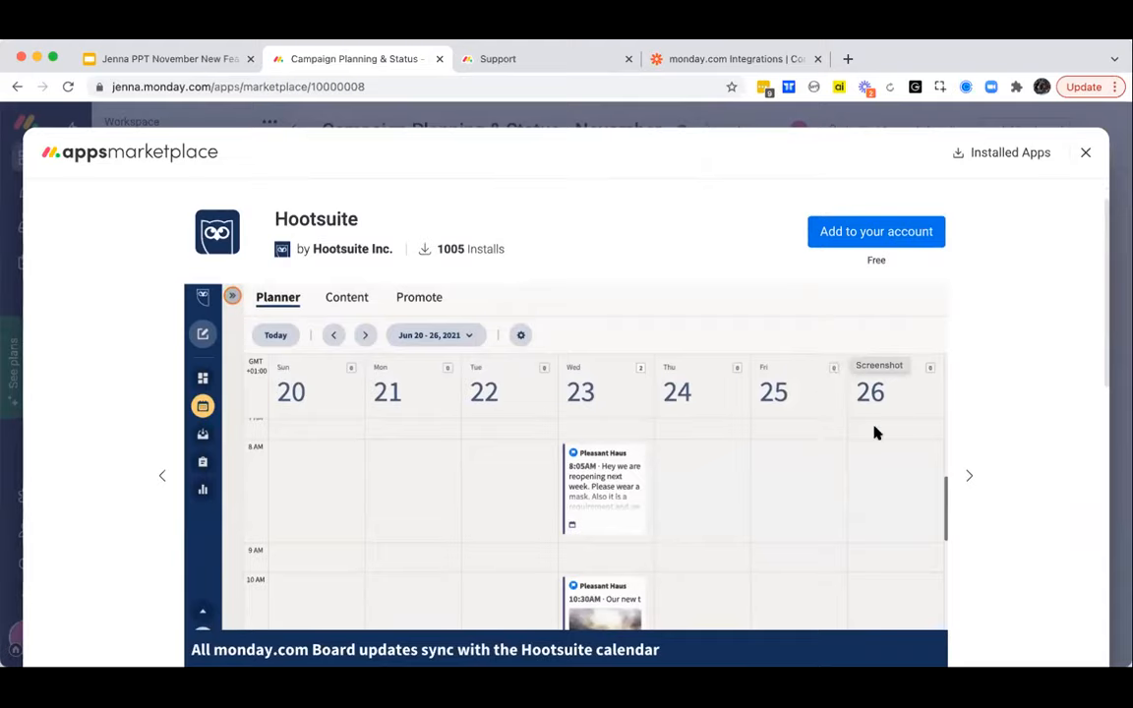
pyautogui.click(967, 479)
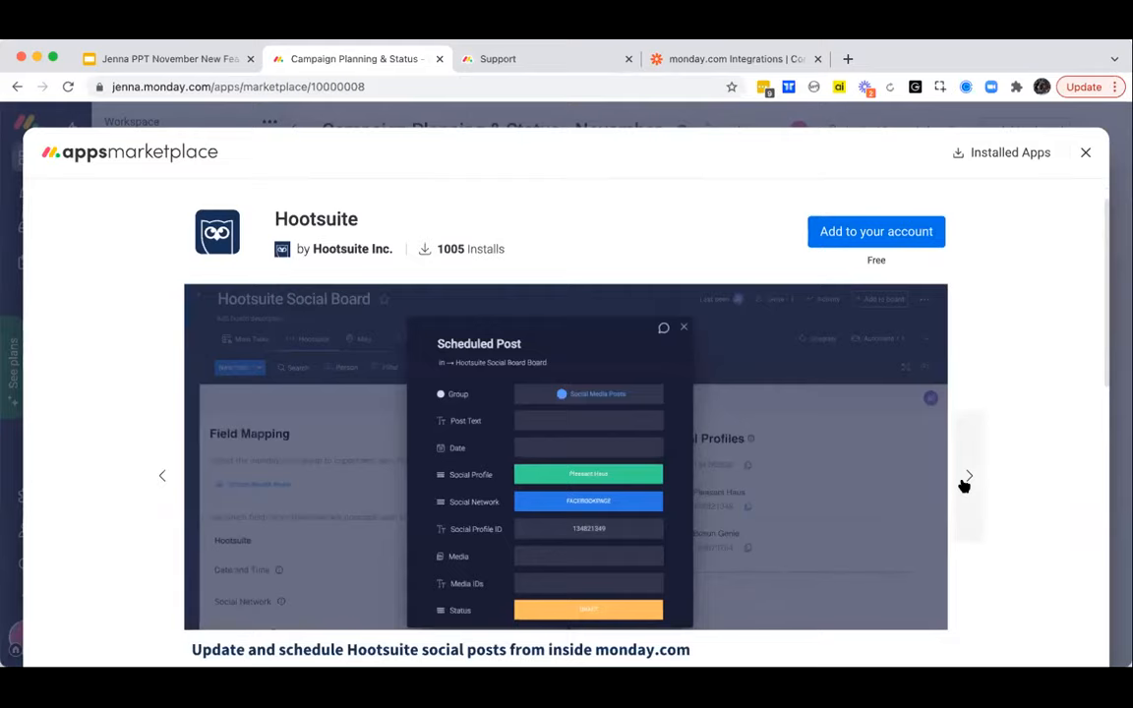
pyautogui.click(965, 482)
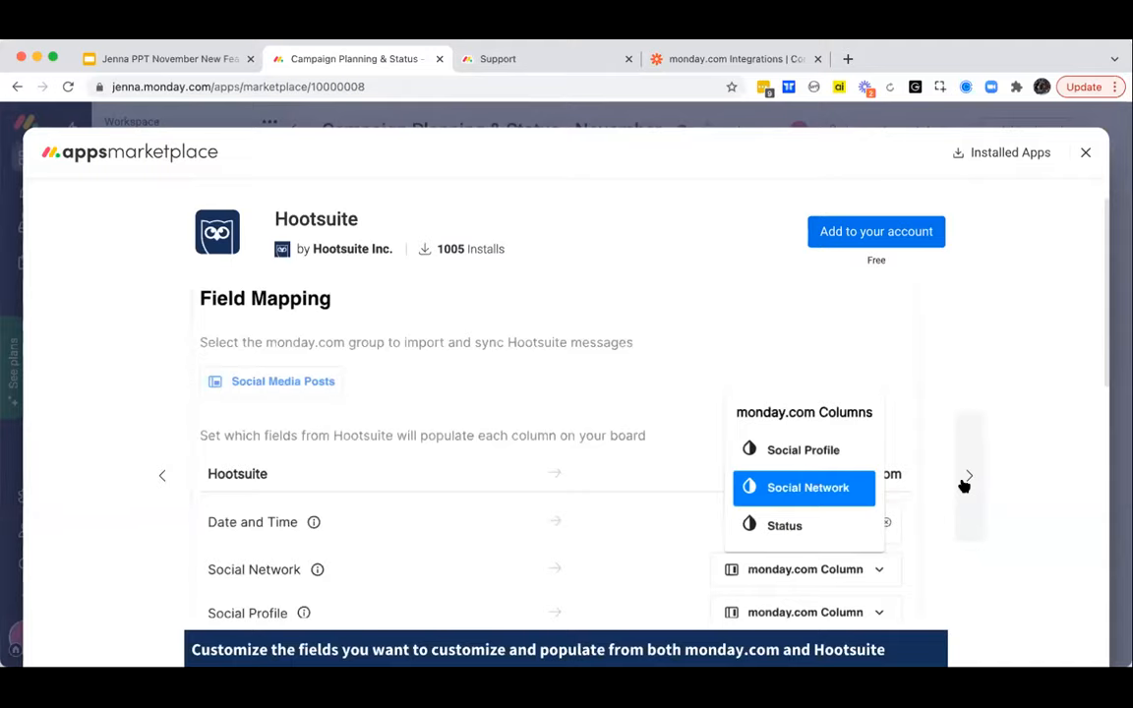
pyautogui.click(965, 482)
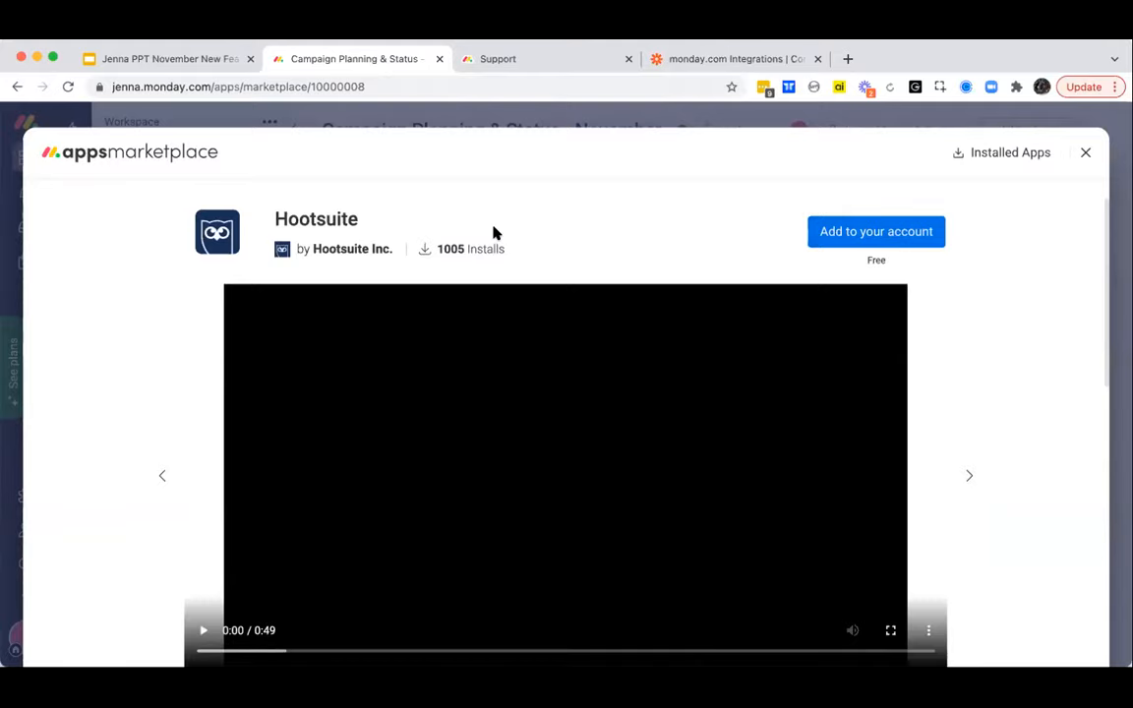
pyautogui.scroll(-3, 492, 233)
pyautogui.scroll(4, 208, 203)
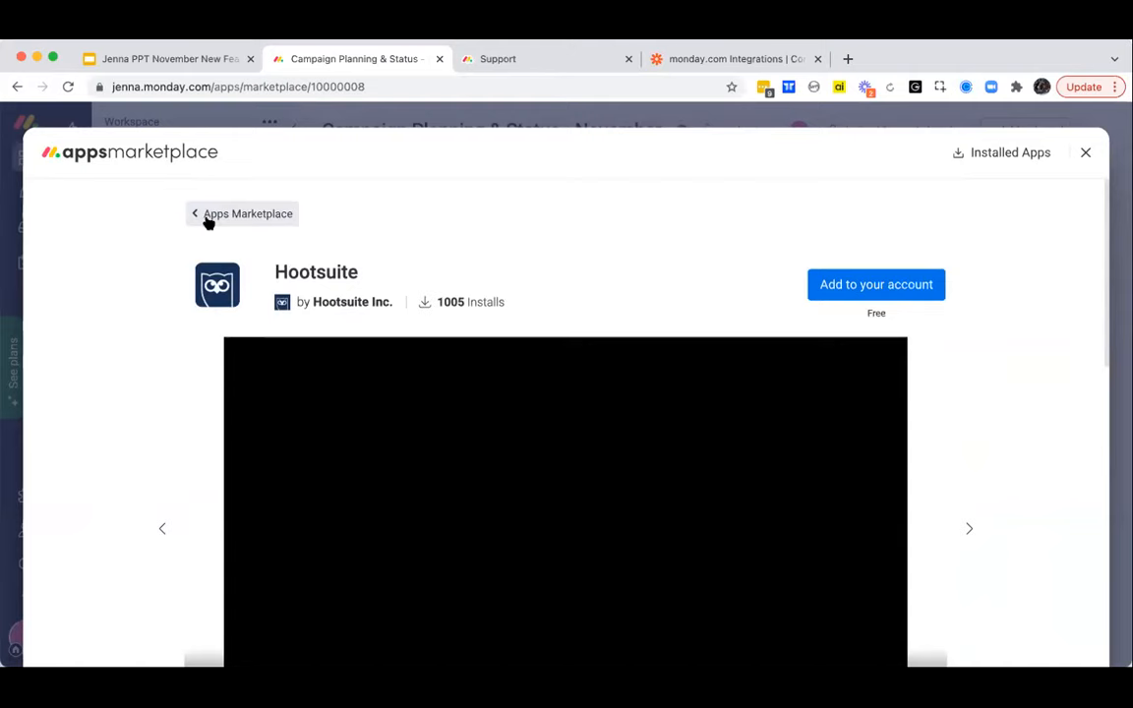
# - Return to the Apps marketplace overview, browse the featured apps across all categories, and close the marketplace
pyautogui.click(207, 215)
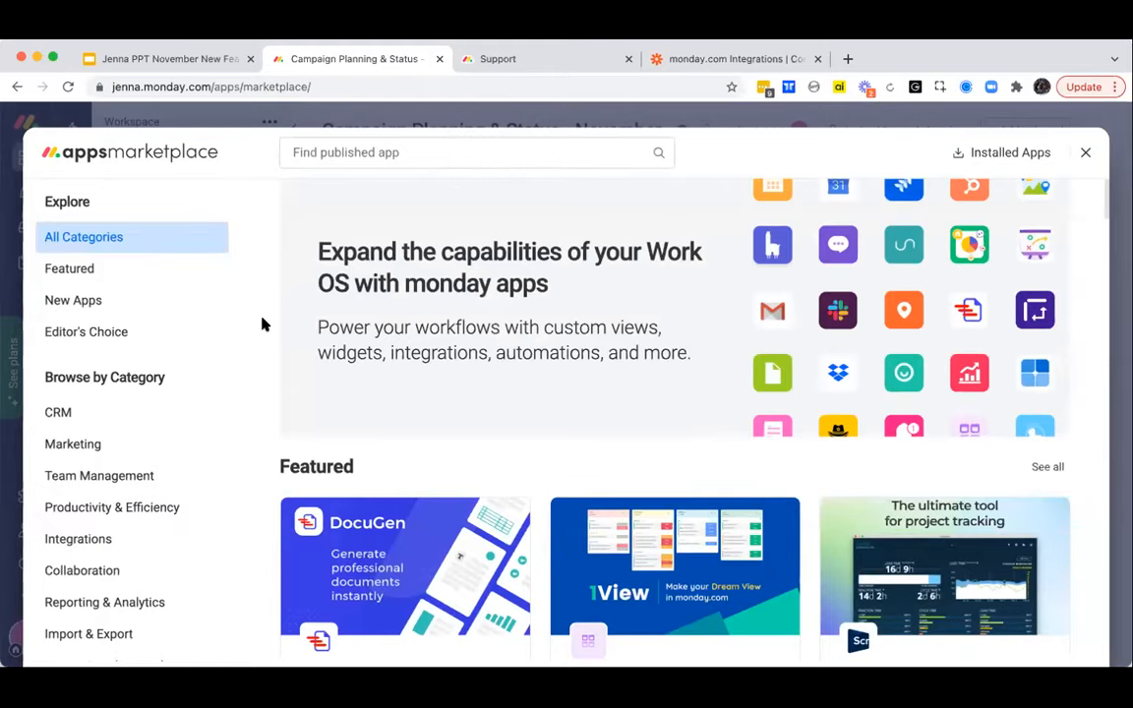
pyautogui.scroll(-3, 263, 322)
pyautogui.scroll(-3, 262, 324)
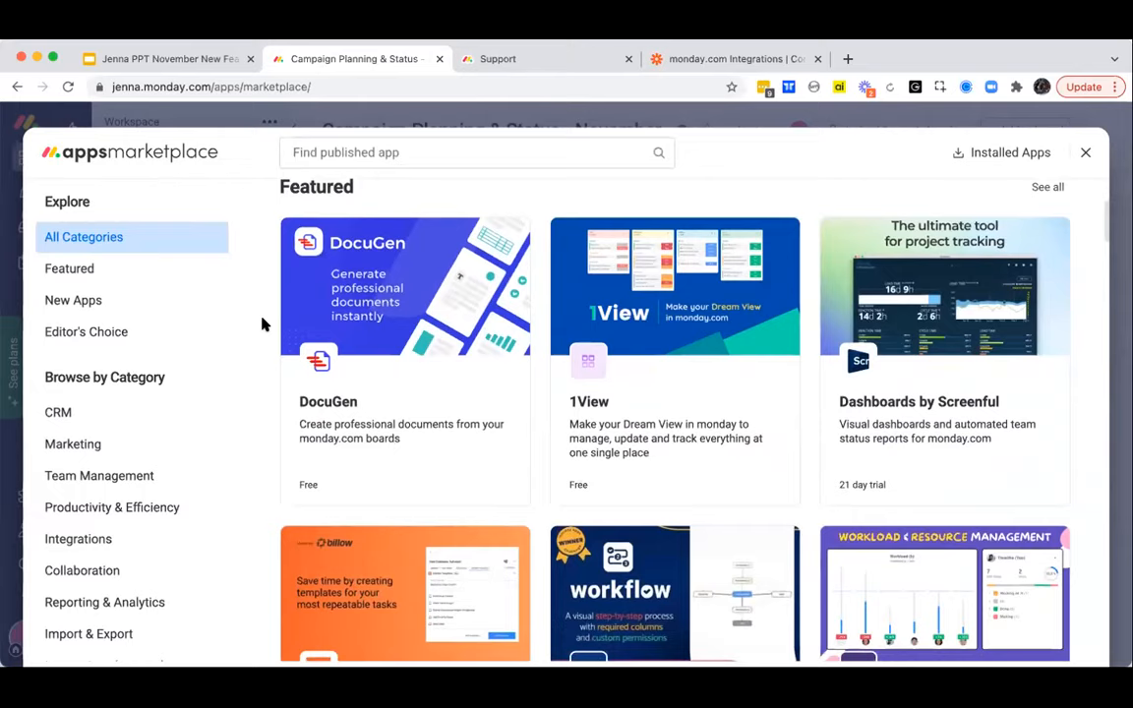
pyautogui.scroll(-1, 262, 323)
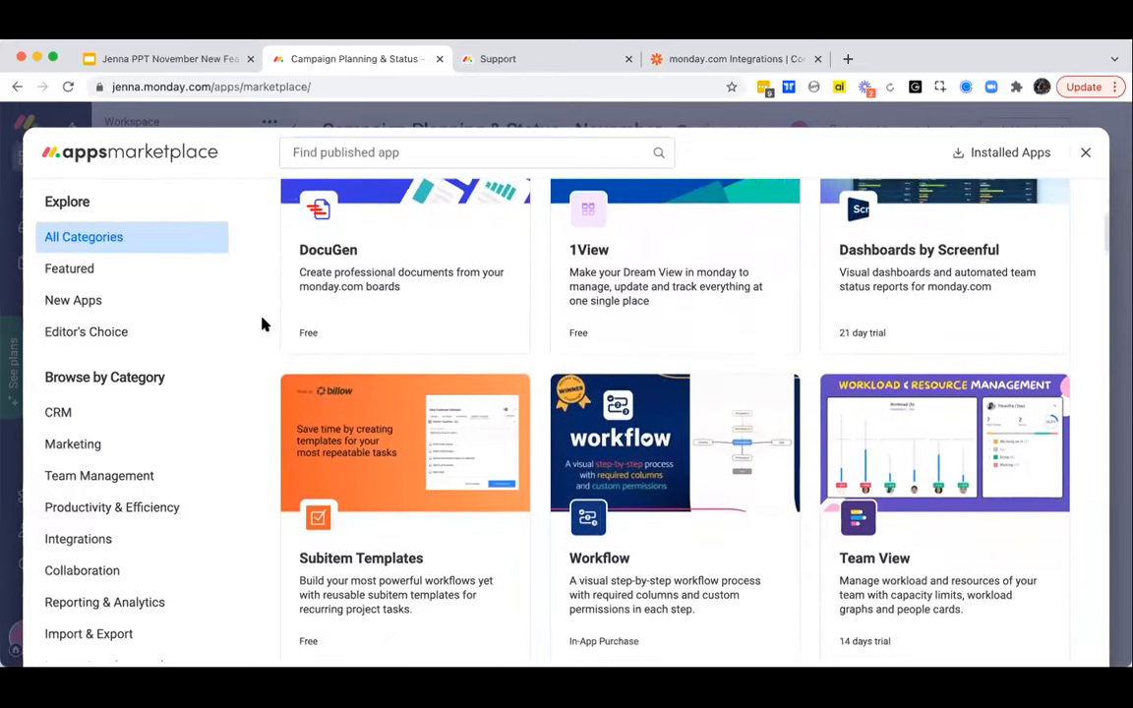
pyautogui.scroll(-1, 262, 324)
pyautogui.scroll(-1, 263, 324)
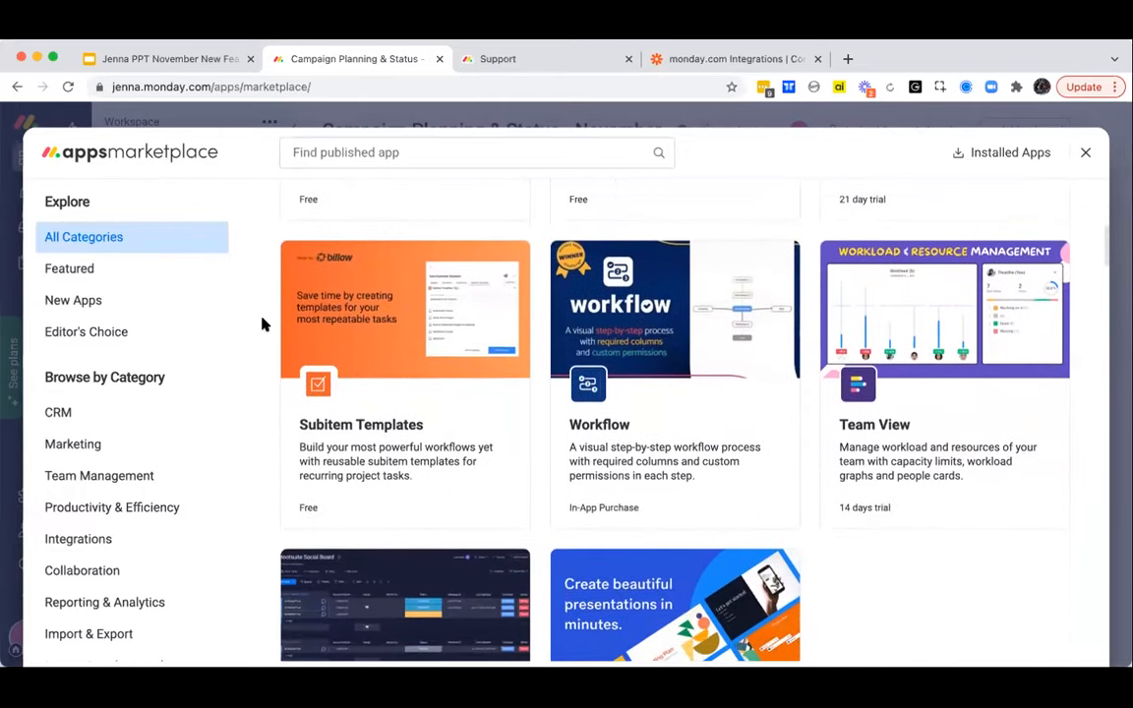
pyautogui.scroll(1, 262, 323)
pyautogui.scroll(2, 262, 323)
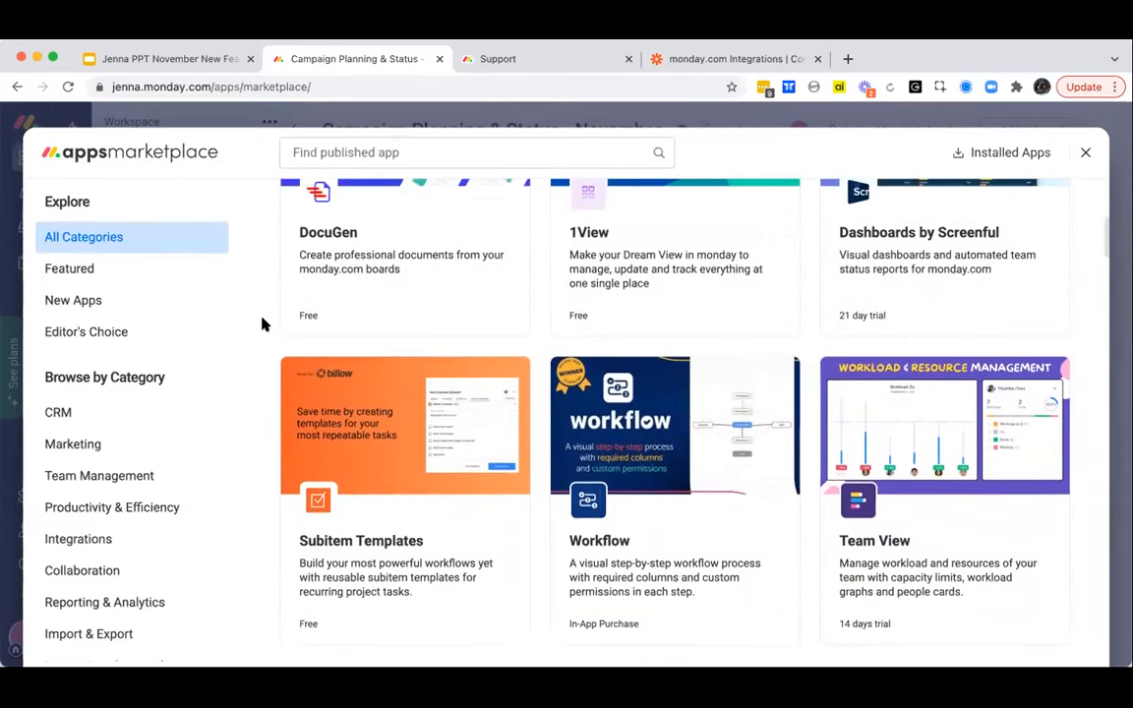
pyautogui.scroll(3, 263, 323)
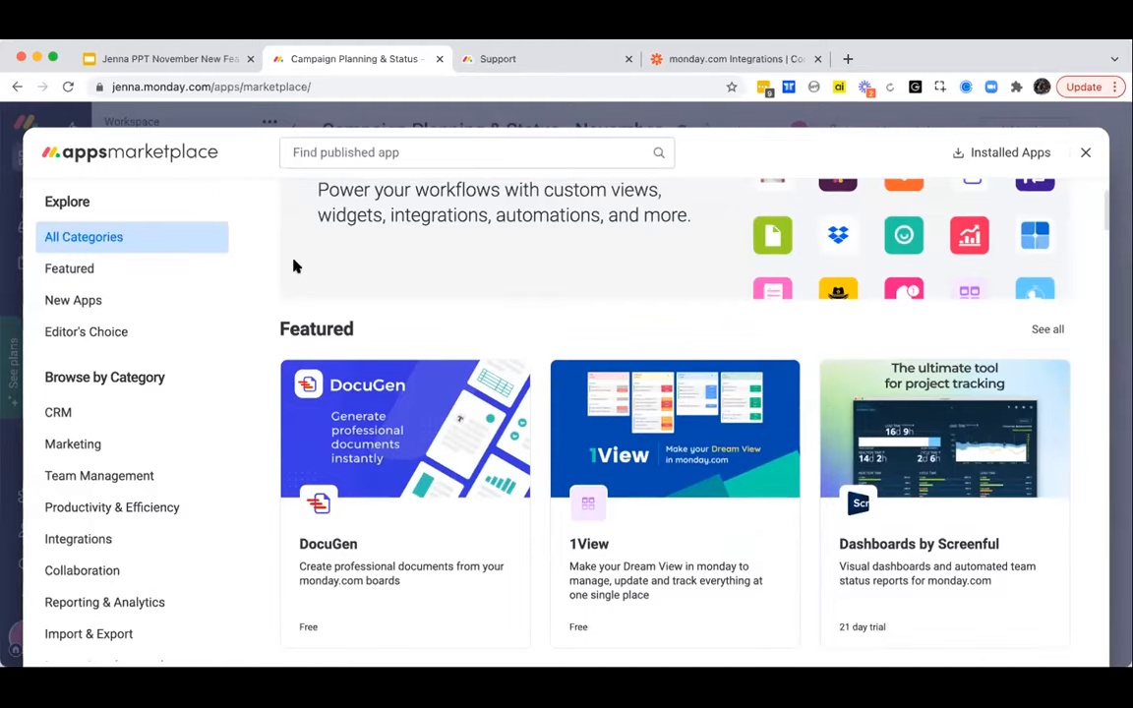
pyautogui.click(1083, 154)
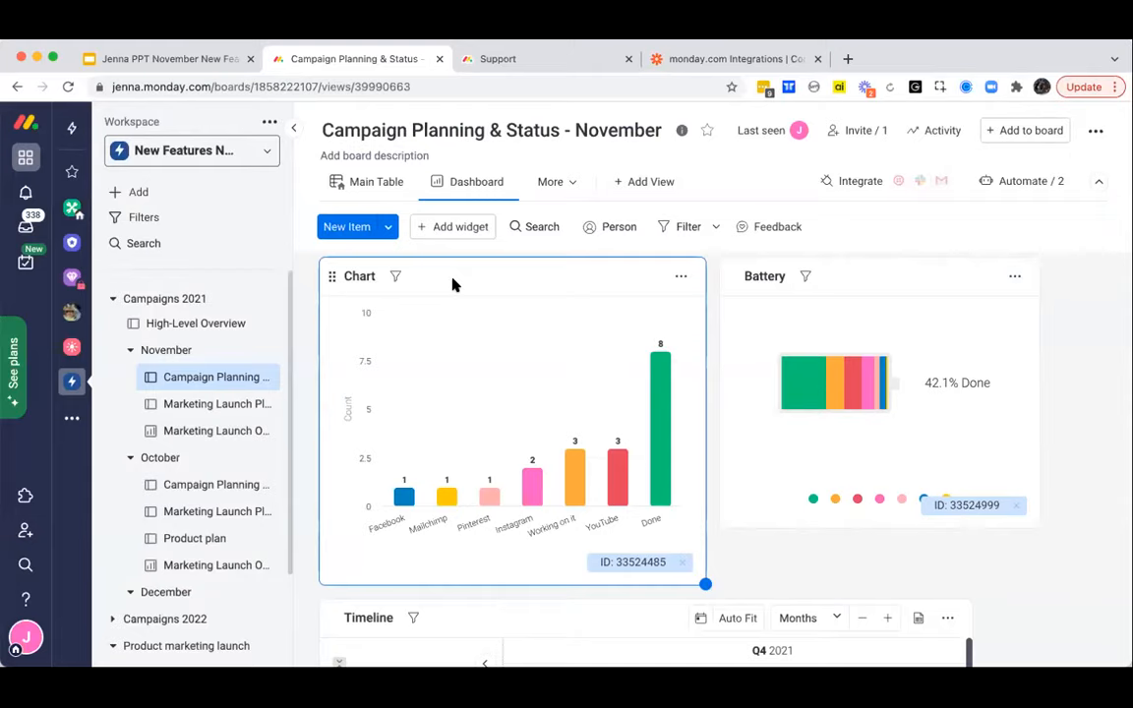